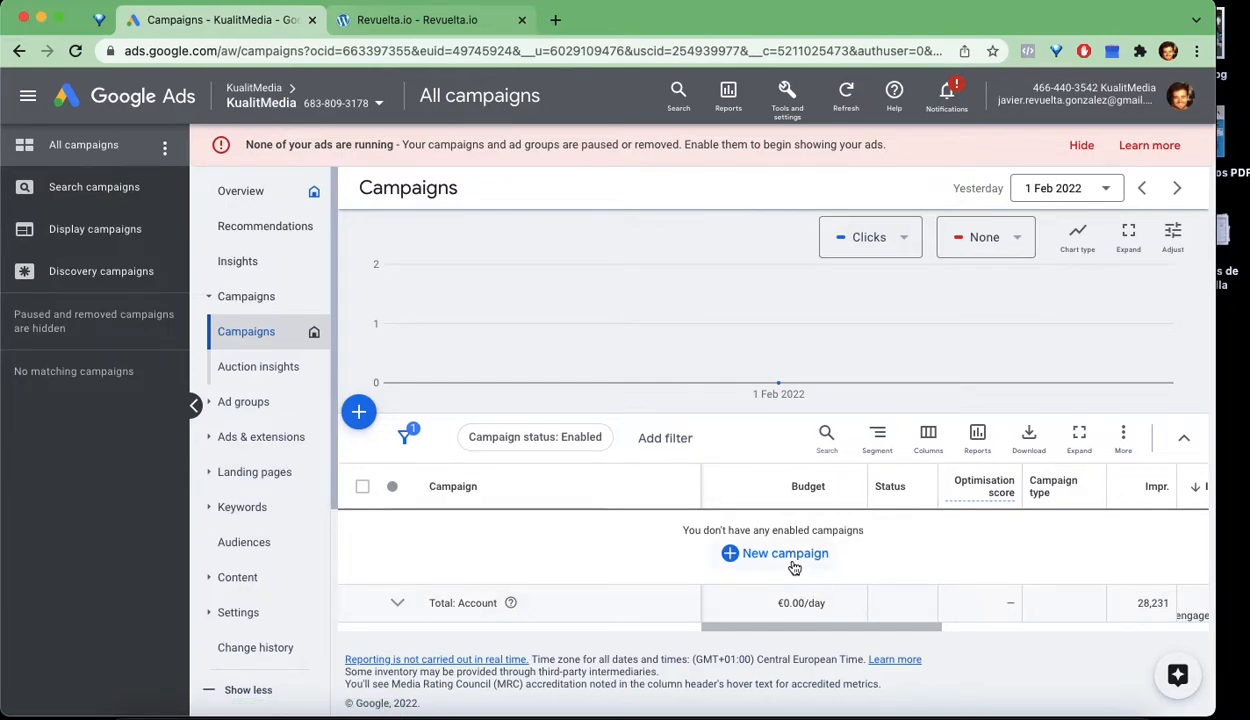
- Start a new campaign and choose to create it without a goal's guidance
{"action": "left_click", "coordinate": [360, 416]}
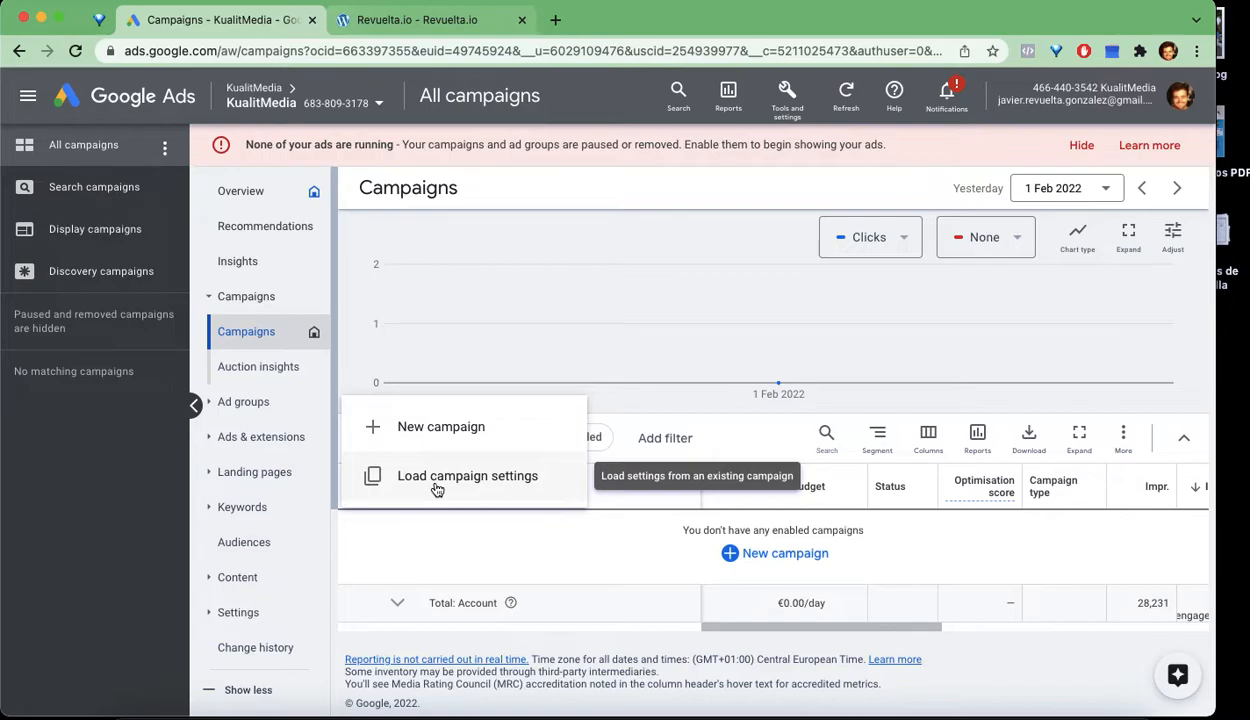
{"action": "left_click", "coordinate": [417, 428]}
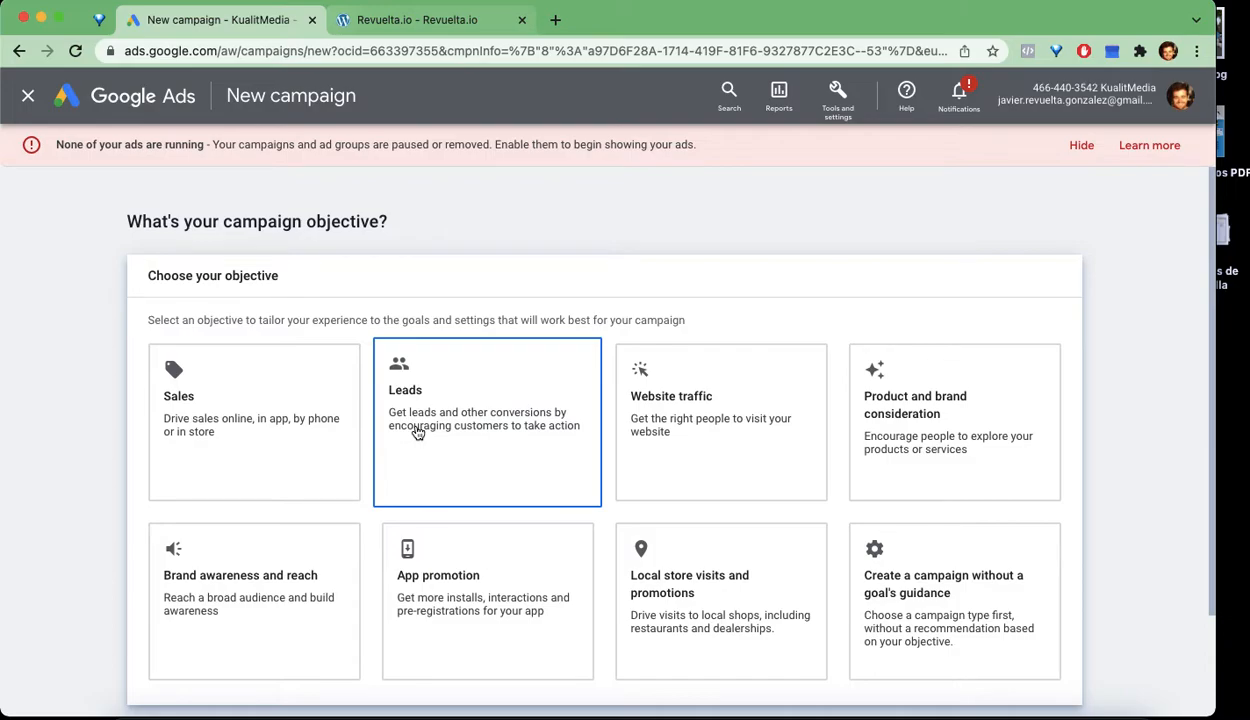
{"action": "scroll", "coordinate": [418, 432], "scroll_direction": "down", "scroll_amount": 1}
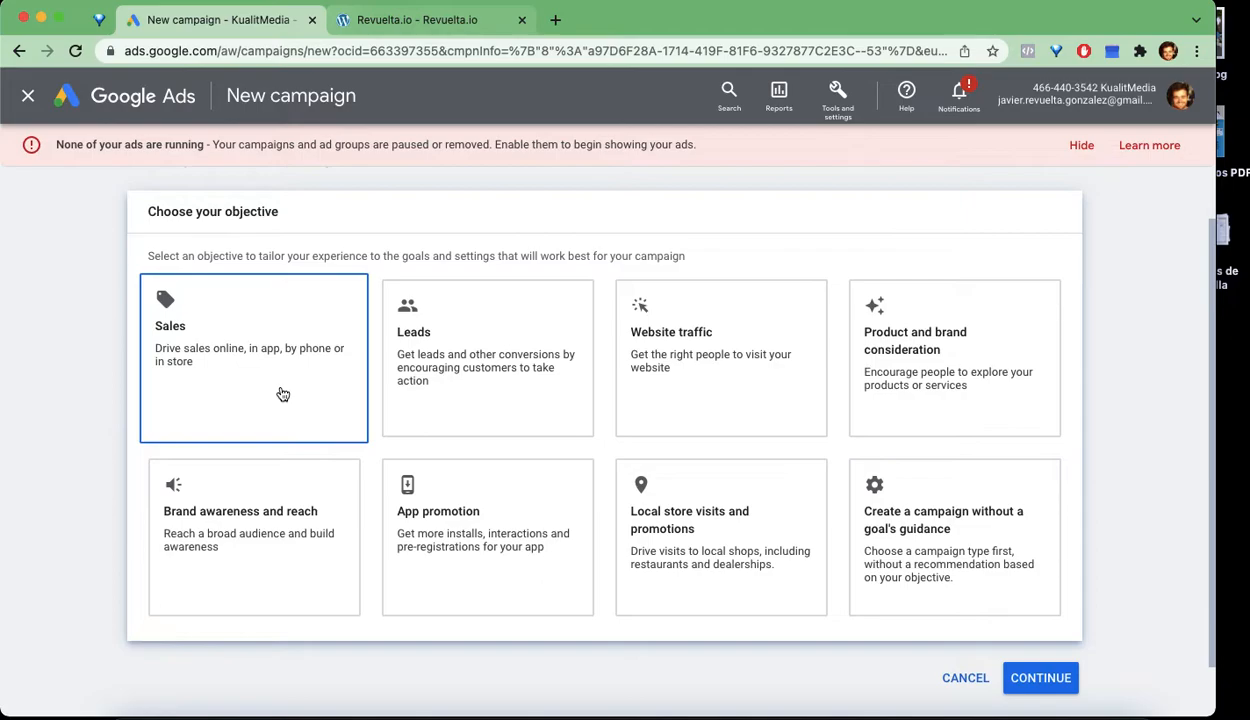
{"action": "left_click", "coordinate": [956, 540]}
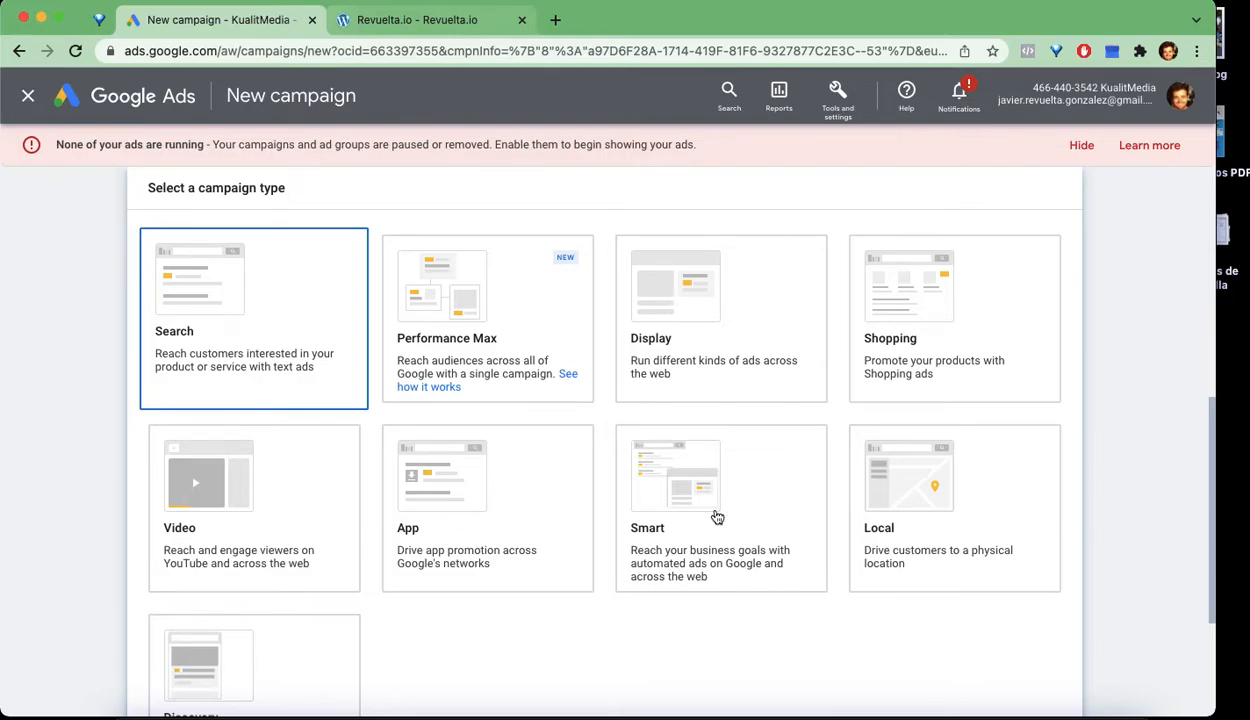
- Choose Search as the campaign type, check the default conversion goals and continue
{"action": "scroll", "coordinate": [312, 320], "scroll_direction": "down", "scroll_amount": 10}
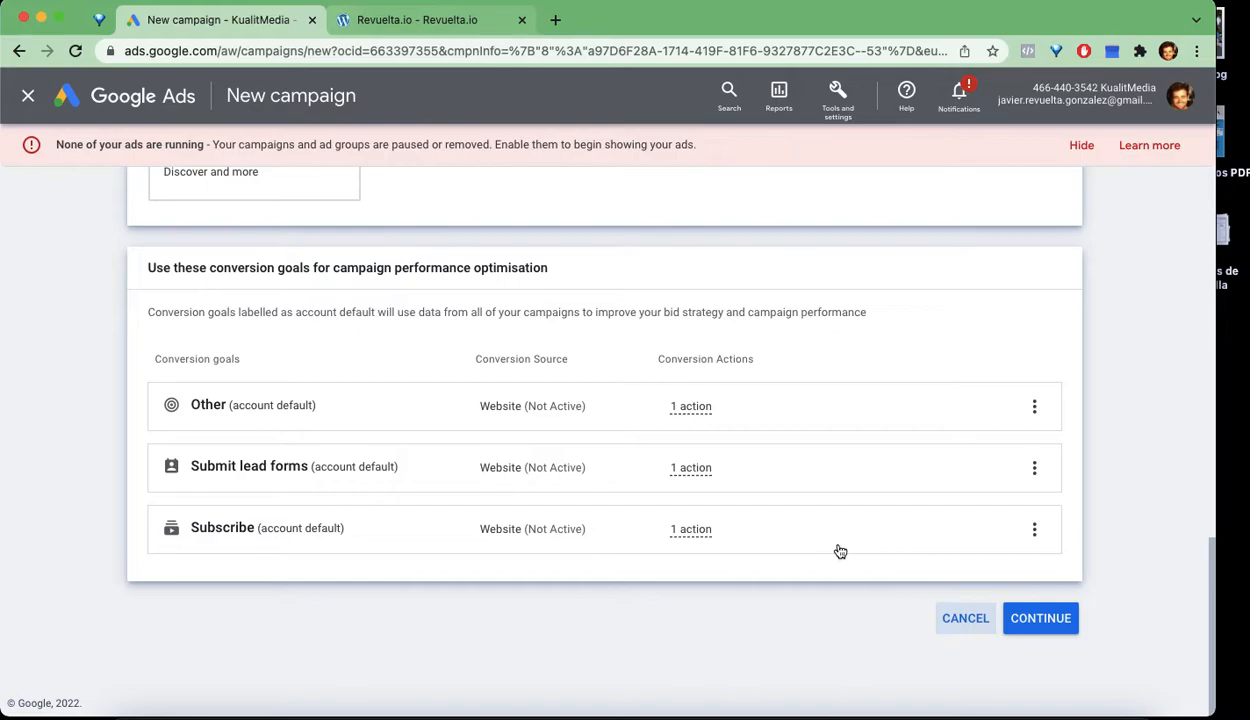
{"action": "mouse_move", "coordinate": [748, 425]}
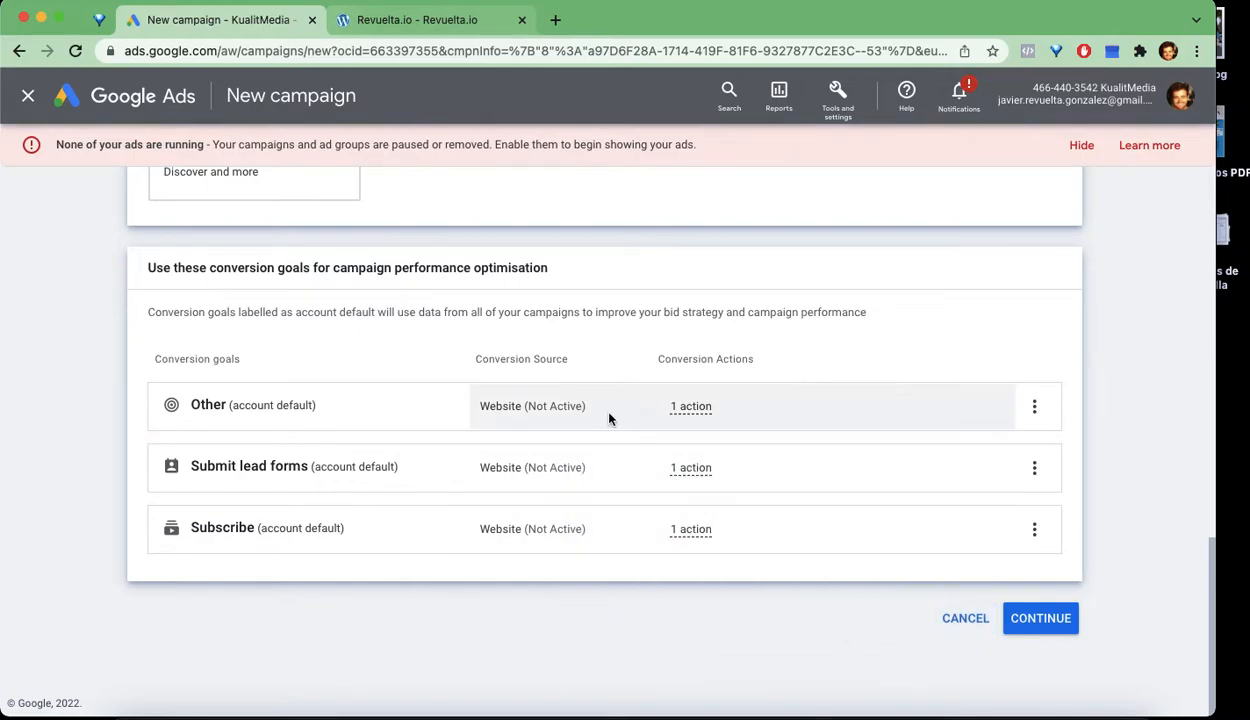
{"action": "mouse_move", "coordinate": [690, 468]}
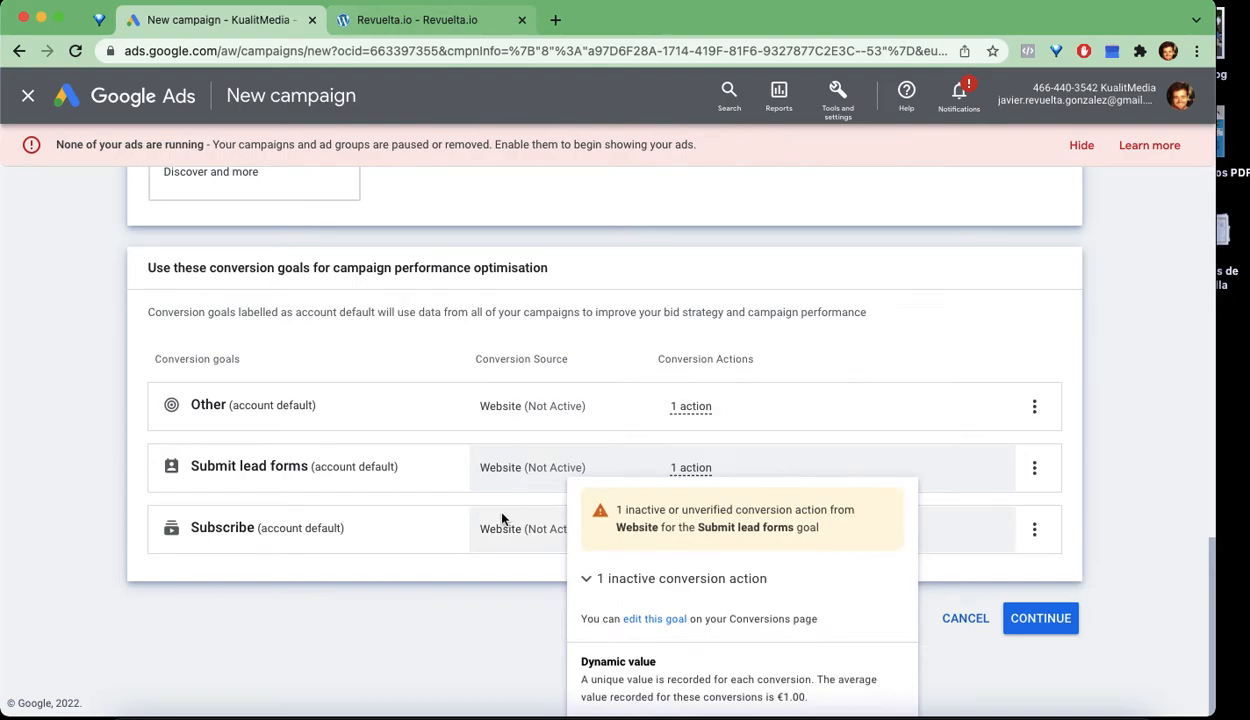
{"action": "mouse_move", "coordinate": [502, 518]}
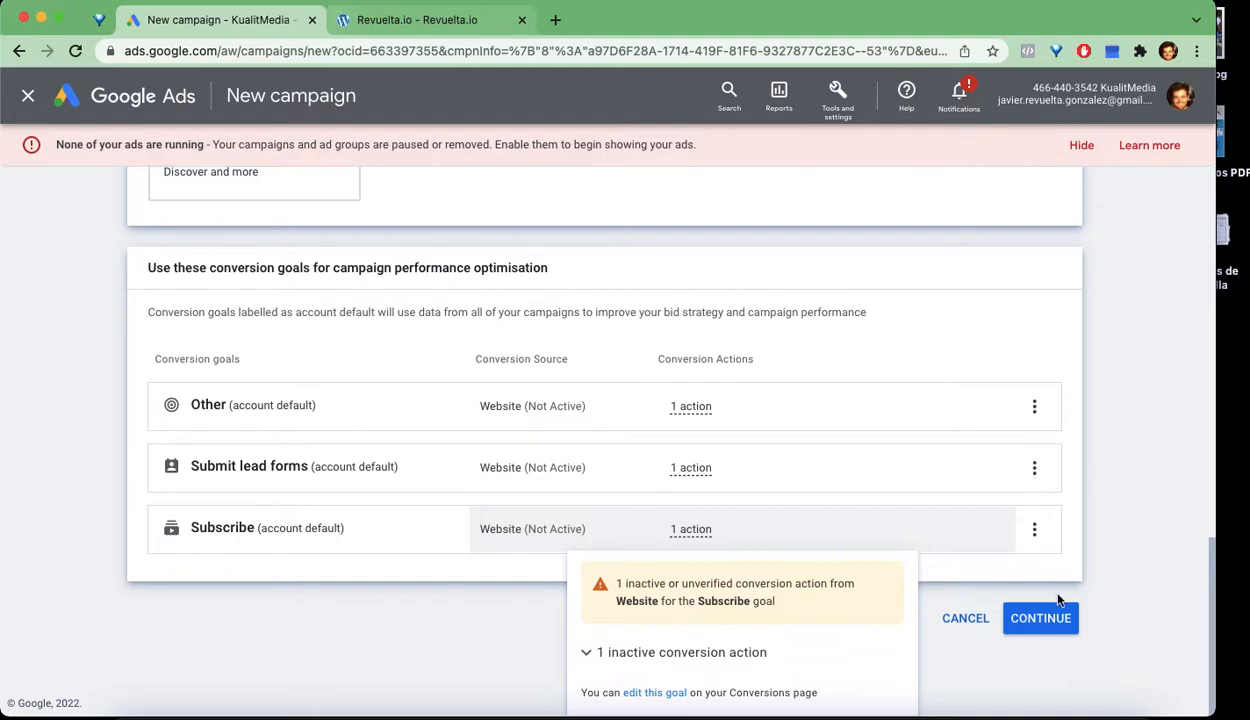
{"action": "left_click", "coordinate": [1062, 626]}
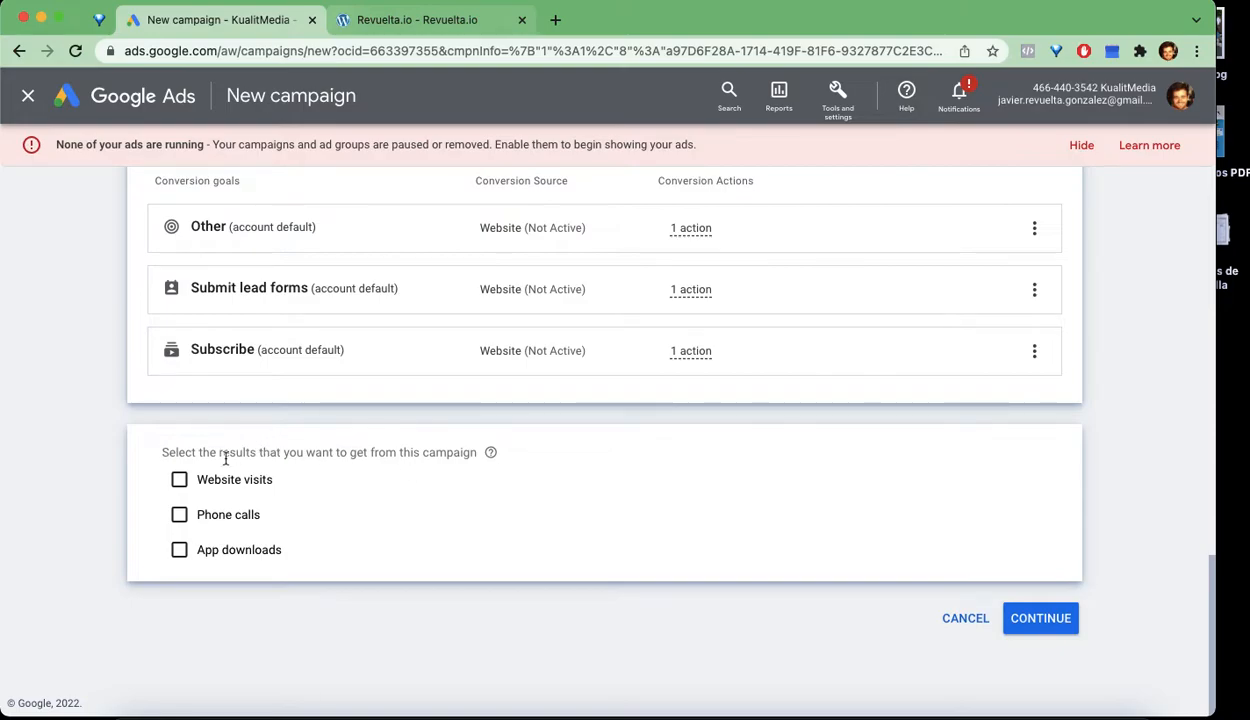
- Select website visits as the desired result for revuelta.io, continue to the campaign settings and exit the drafts guide
{"action": "left_click", "coordinate": [179, 480]}
{"action": "left_click", "coordinate": [379, 515]}
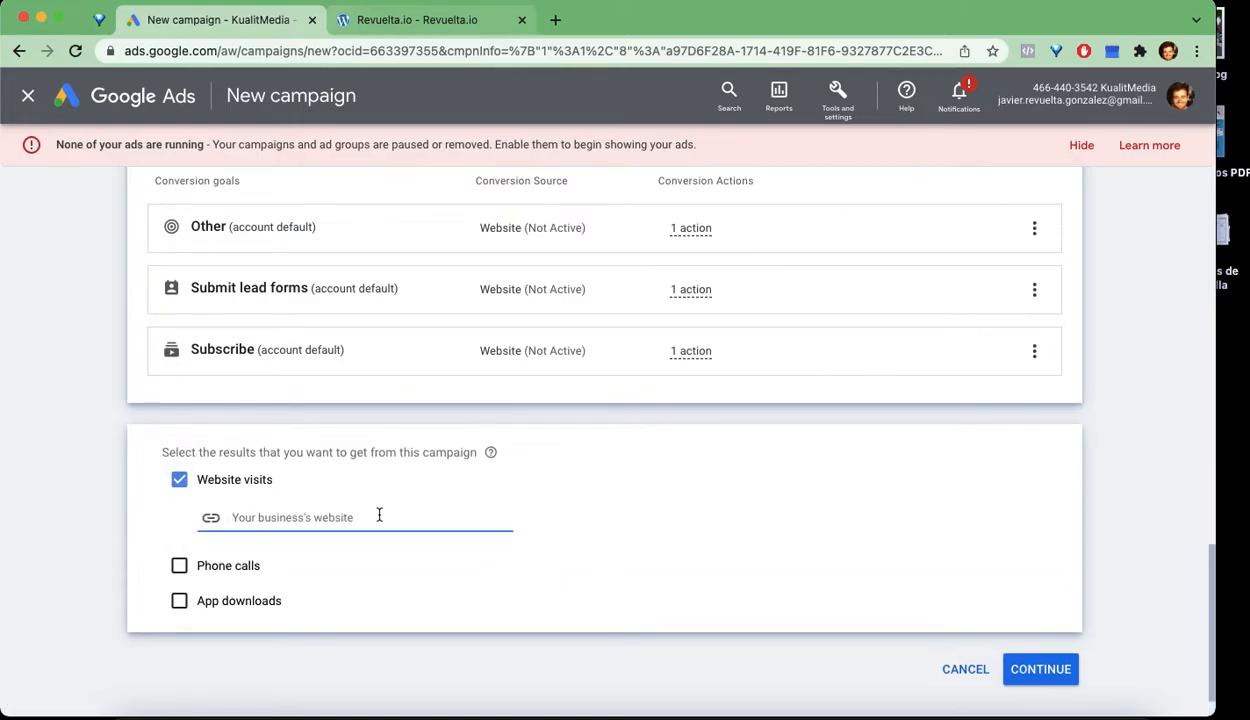
{"action": "type", "text": "revuelta.io"}
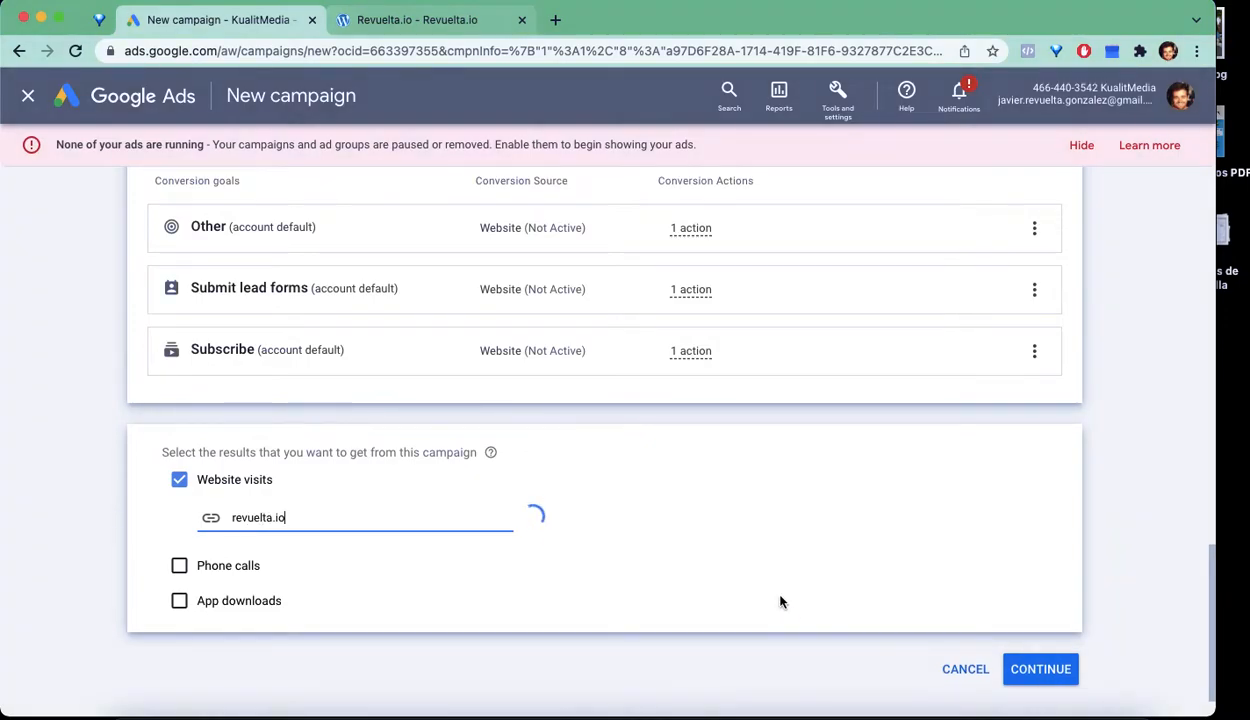
{"action": "left_click", "coordinate": [1022, 667]}
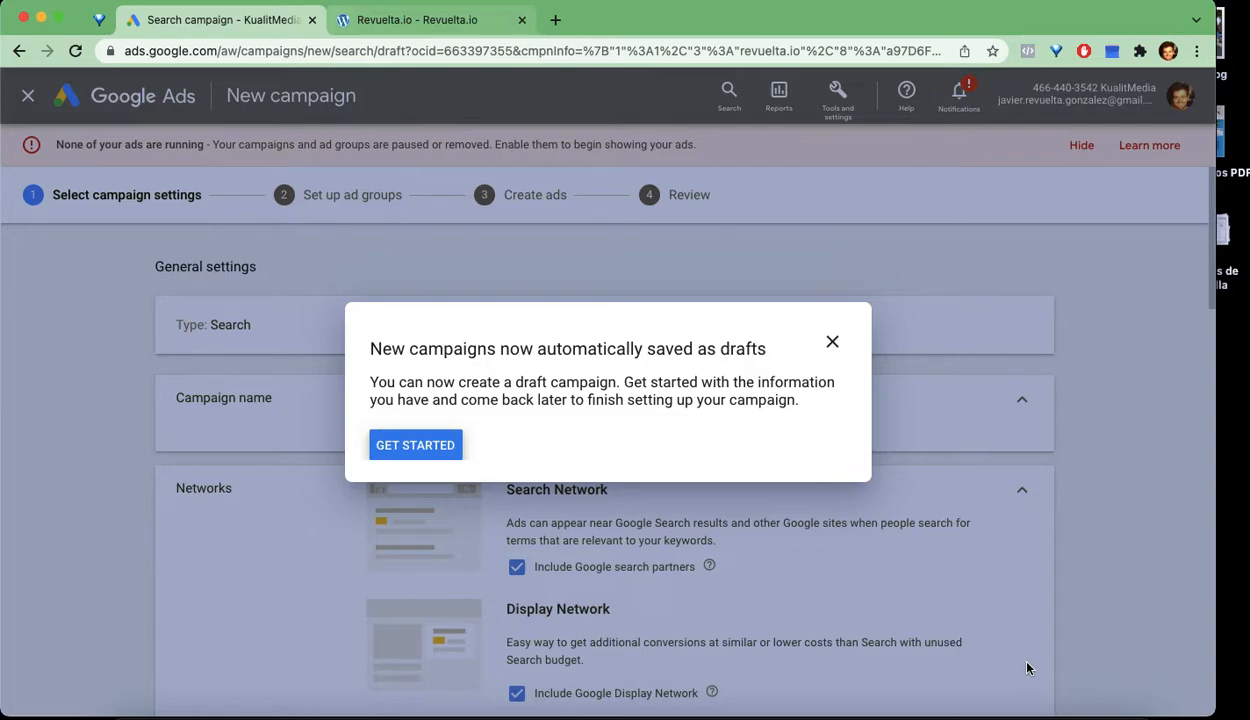
{"action": "left_click", "coordinate": [834, 340]}
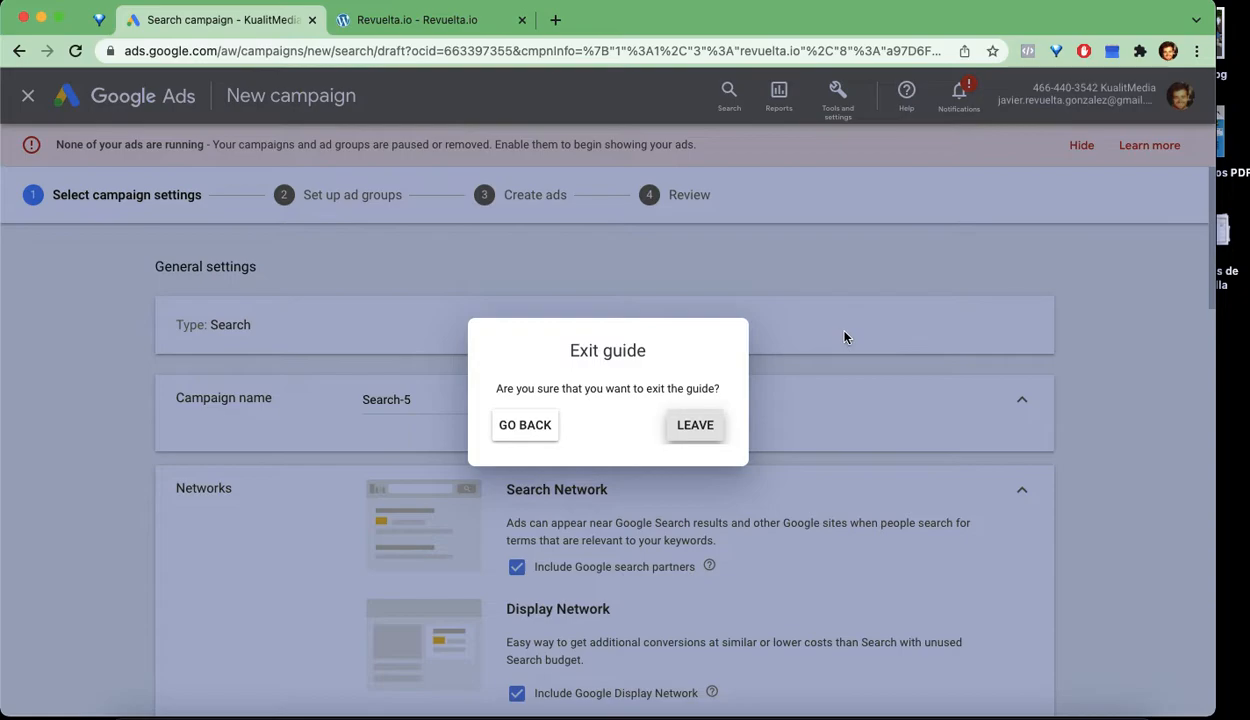
{"action": "left_click", "coordinate": [705, 427]}
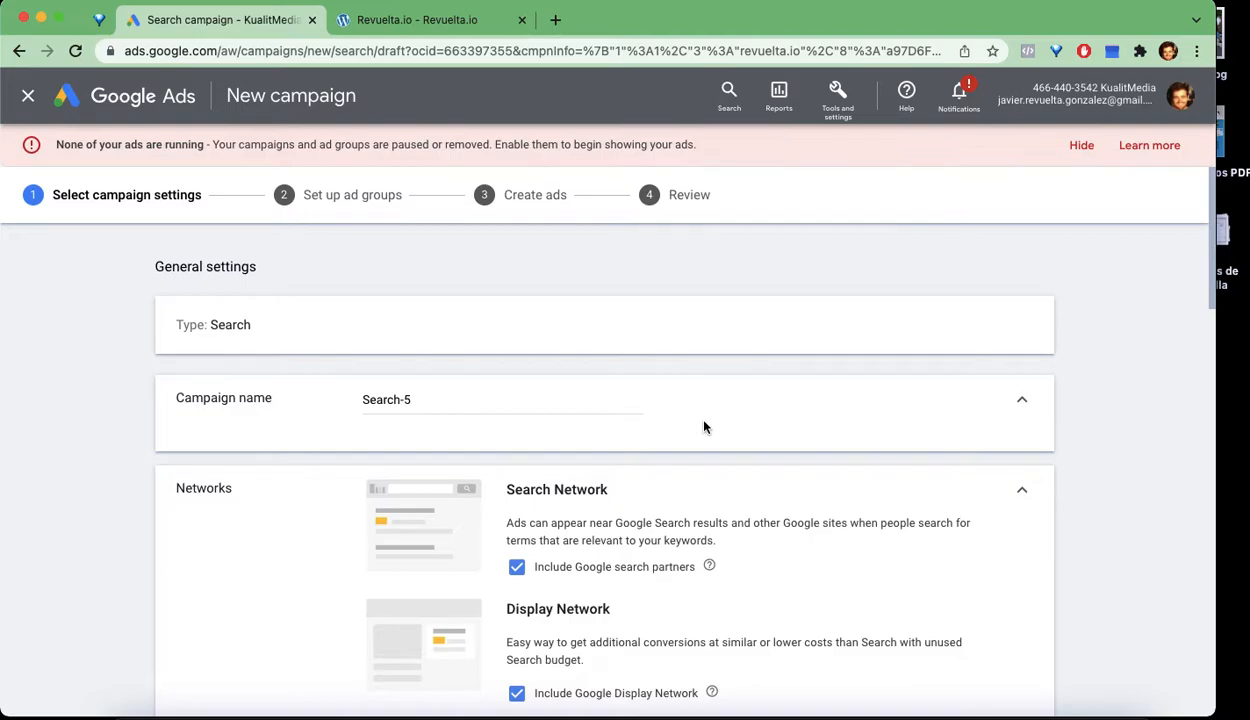
- Rename the campaign as Restaurant-design
{"action": "left_click", "coordinate": [438, 395]}
{"action": "triple_click", "coordinate": [433, 397]}
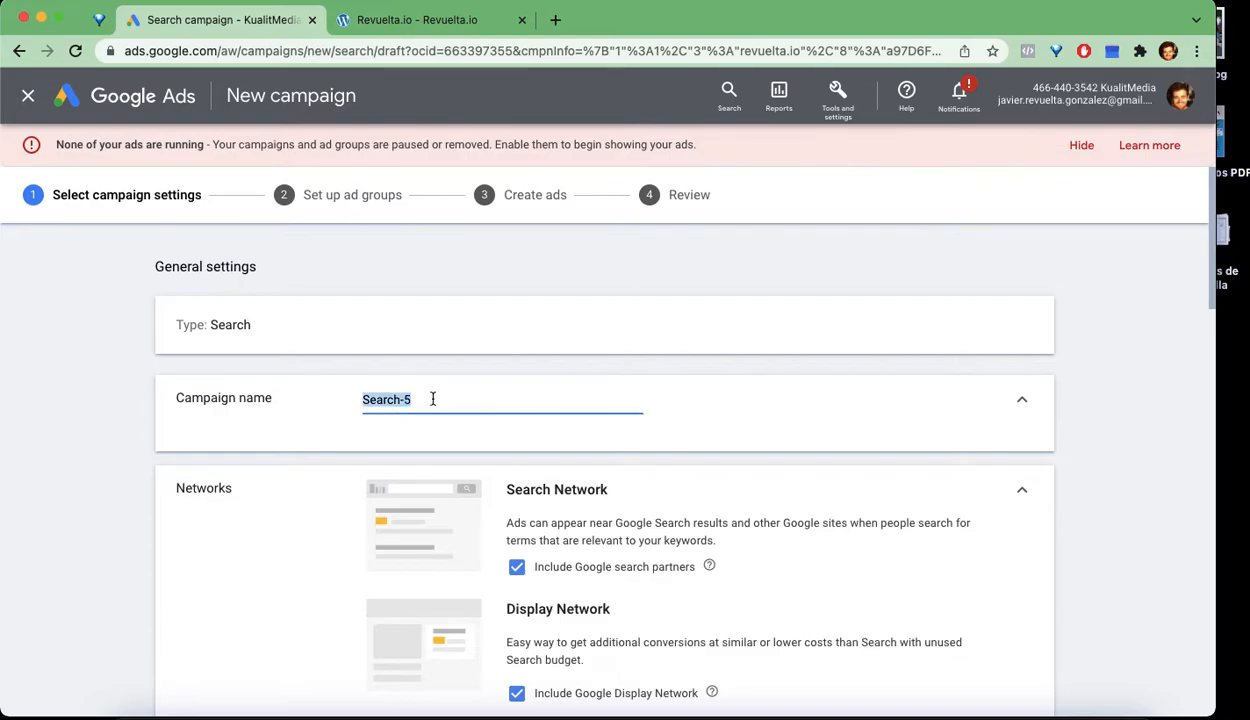
{"action": "type", "text": "Resut"}
{"action": "key", "text": "BackSpace"}
{"action": "key", "text": "BackSpace"}
{"action": "type", "text": "taurant-design"}
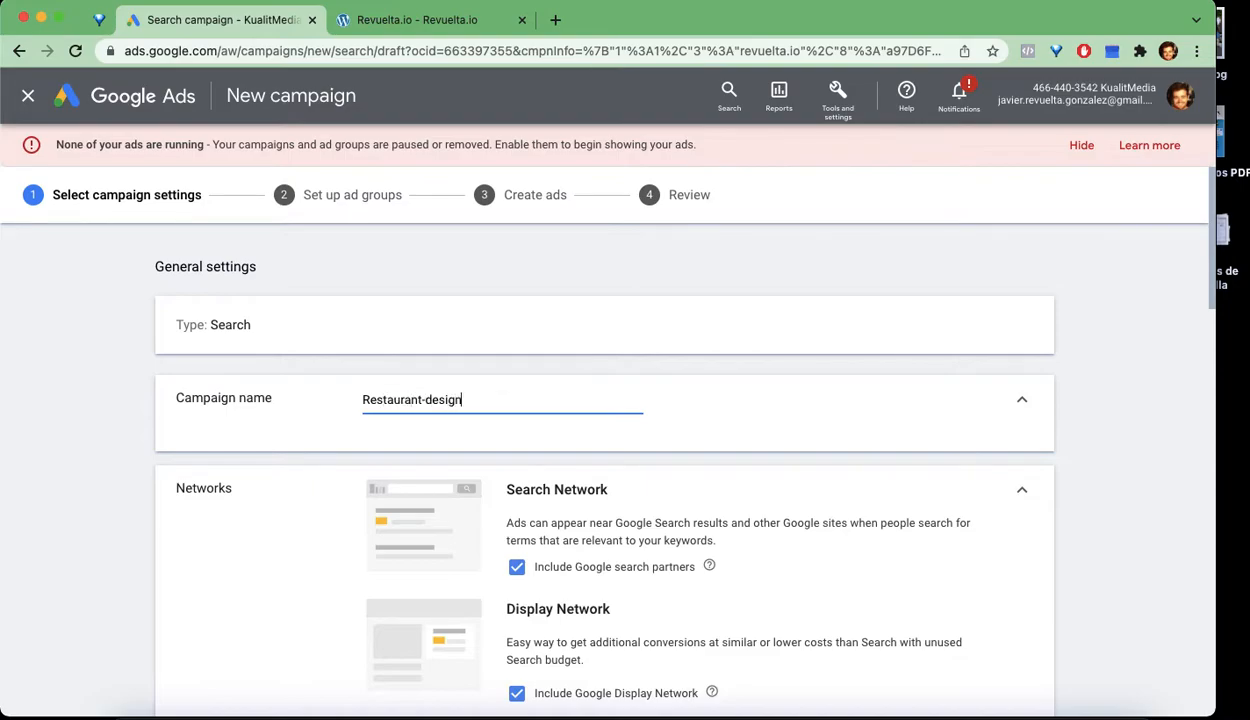
- Exclude the Google Display Network from the campaign's networks
{"action": "scroll", "coordinate": [793, 454], "scroll_direction": "down", "scroll_amount": 1}
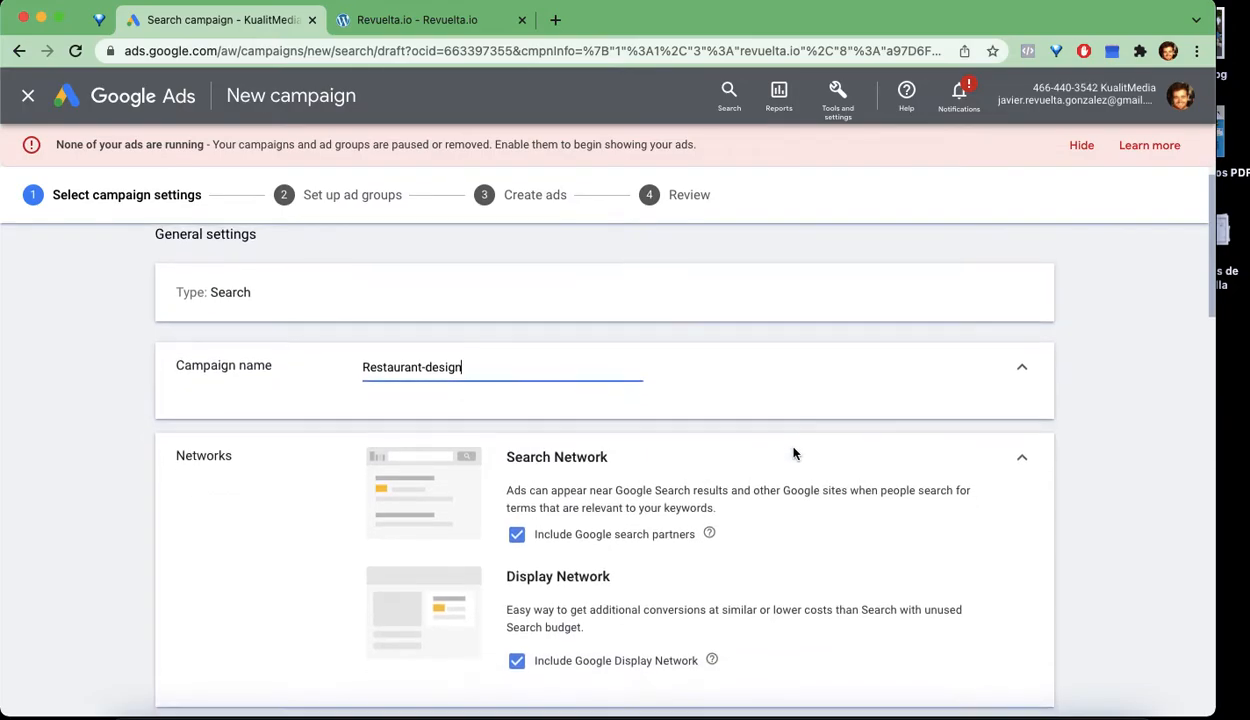
{"action": "scroll", "coordinate": [793, 454], "scroll_direction": "down", "scroll_amount": 3}
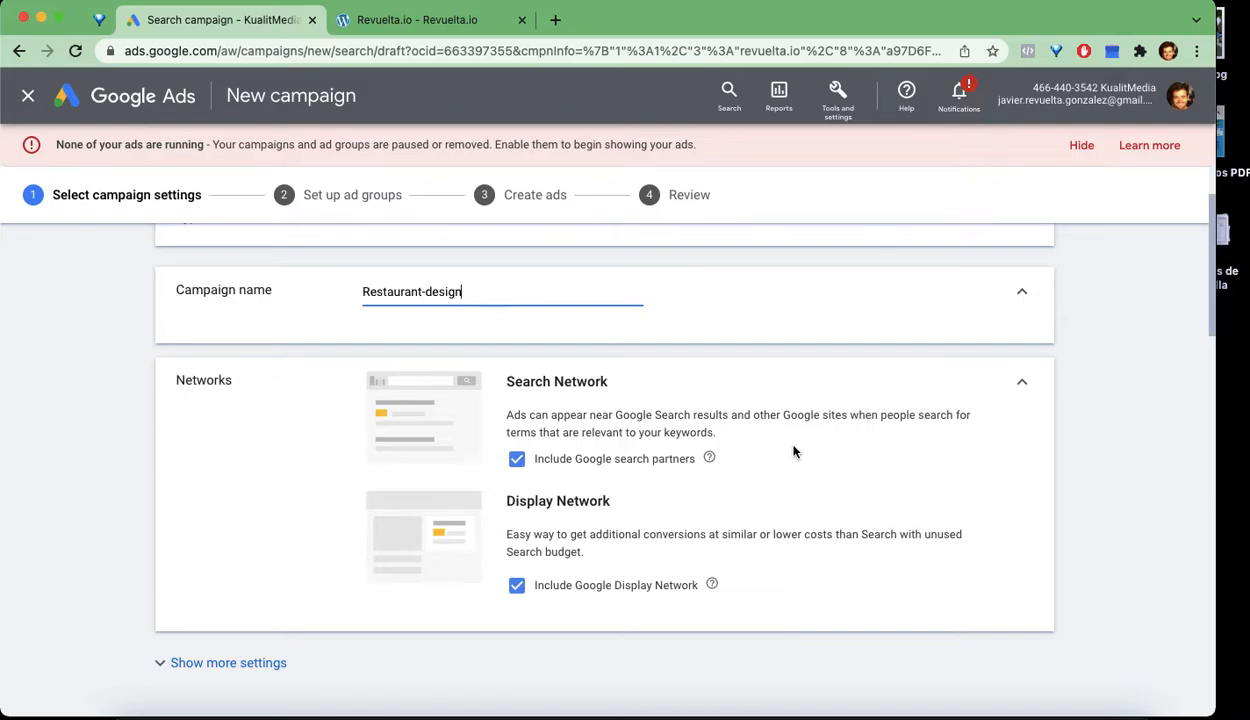
{"action": "left_click", "coordinate": [517, 587]}
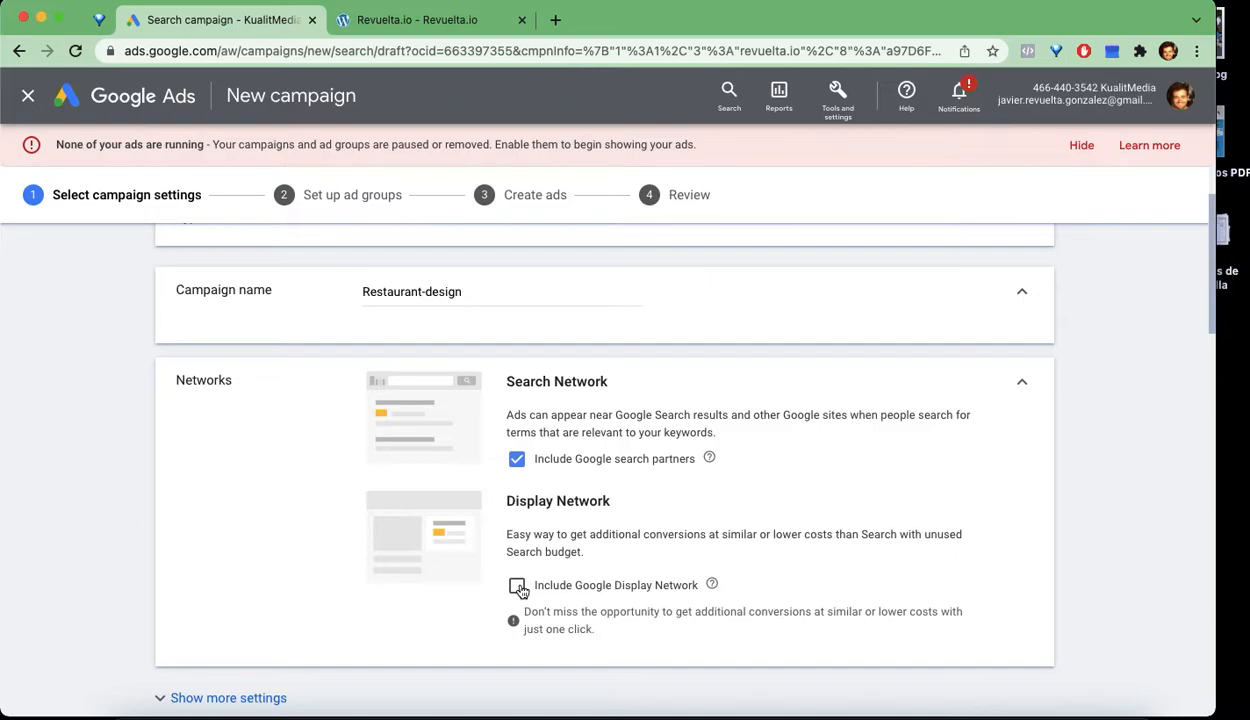
- Expand the additional general settings to review the dates, URL options, Dynamic Search Ads and ad schedule
{"action": "scroll", "coordinate": [519, 589], "scroll_direction": "down", "scroll_amount": 3}
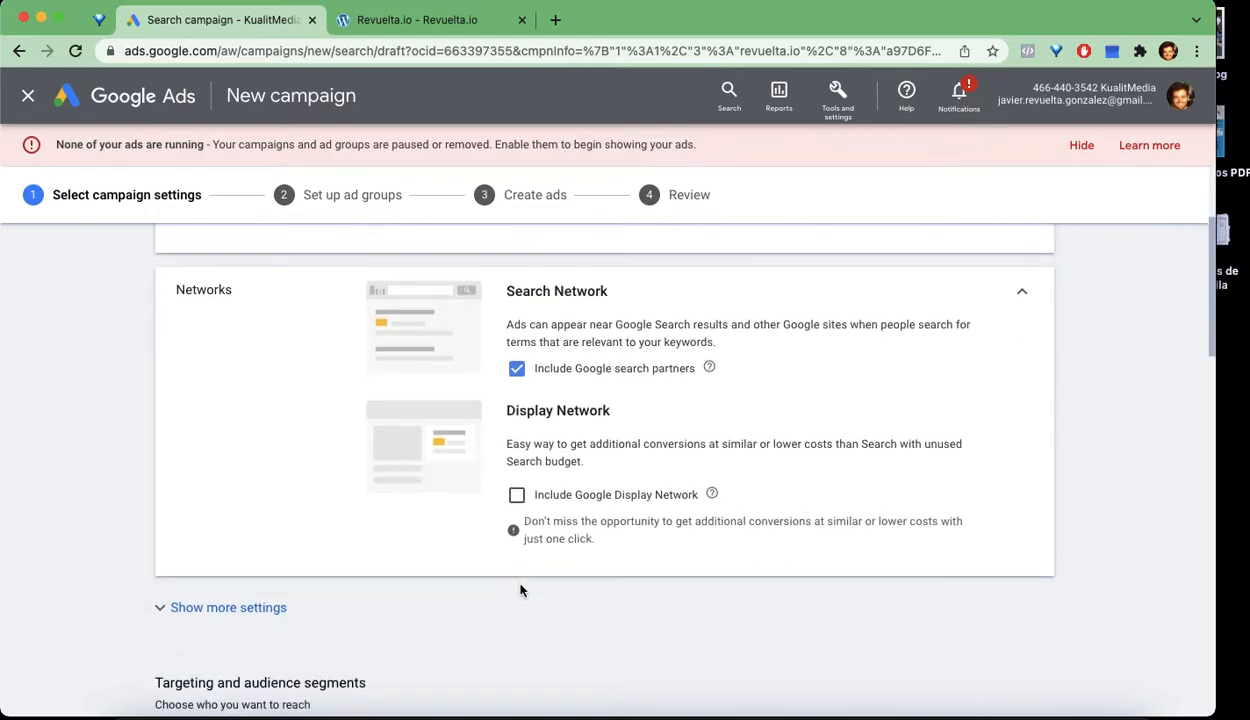
{"action": "scroll", "coordinate": [399, 480], "scroll_direction": "down", "scroll_amount": 2}
{"action": "scroll", "coordinate": [399, 480], "scroll_direction": "down", "scroll_amount": 1}
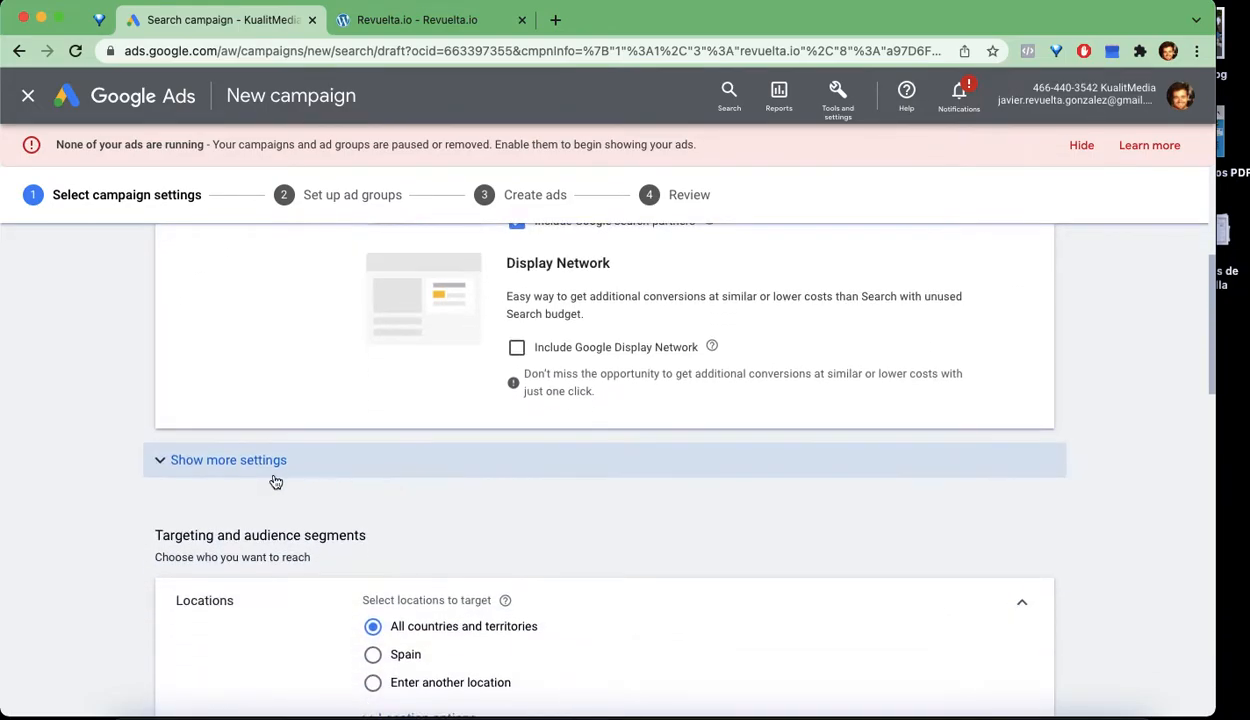
{"action": "left_click", "coordinate": [241, 466]}
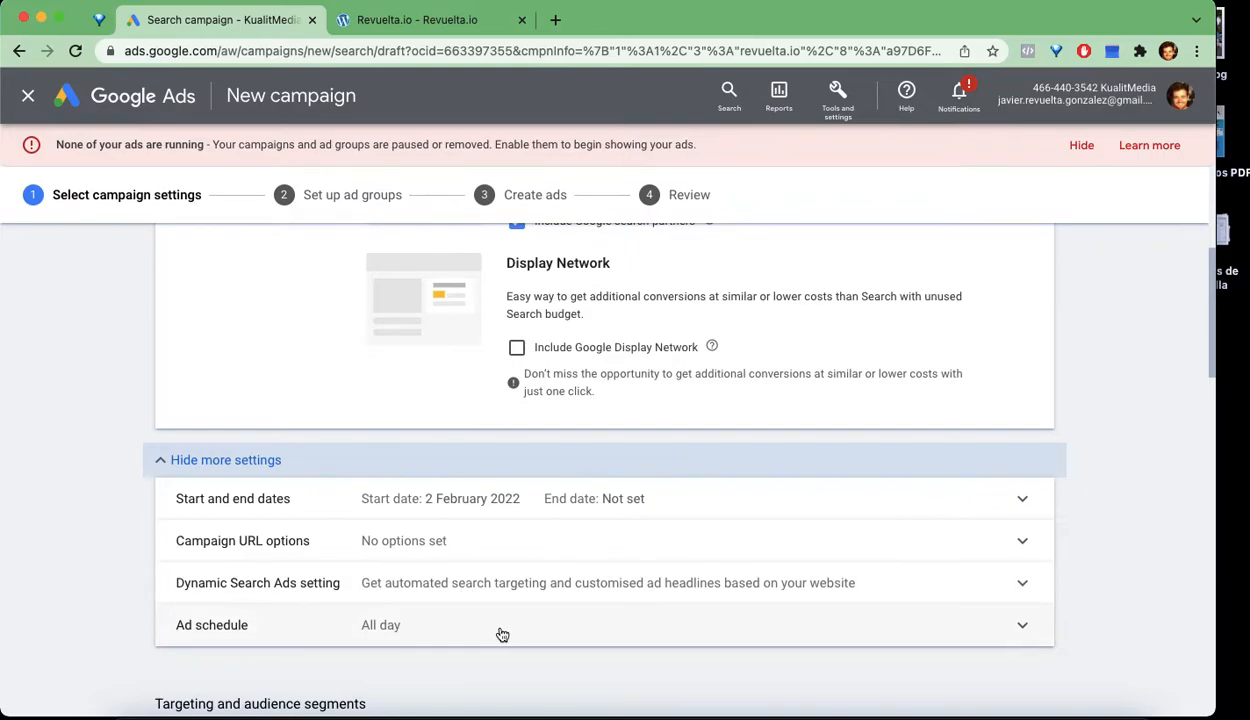
{"action": "scroll", "coordinate": [502, 635], "scroll_direction": "down", "scroll_amount": 2}
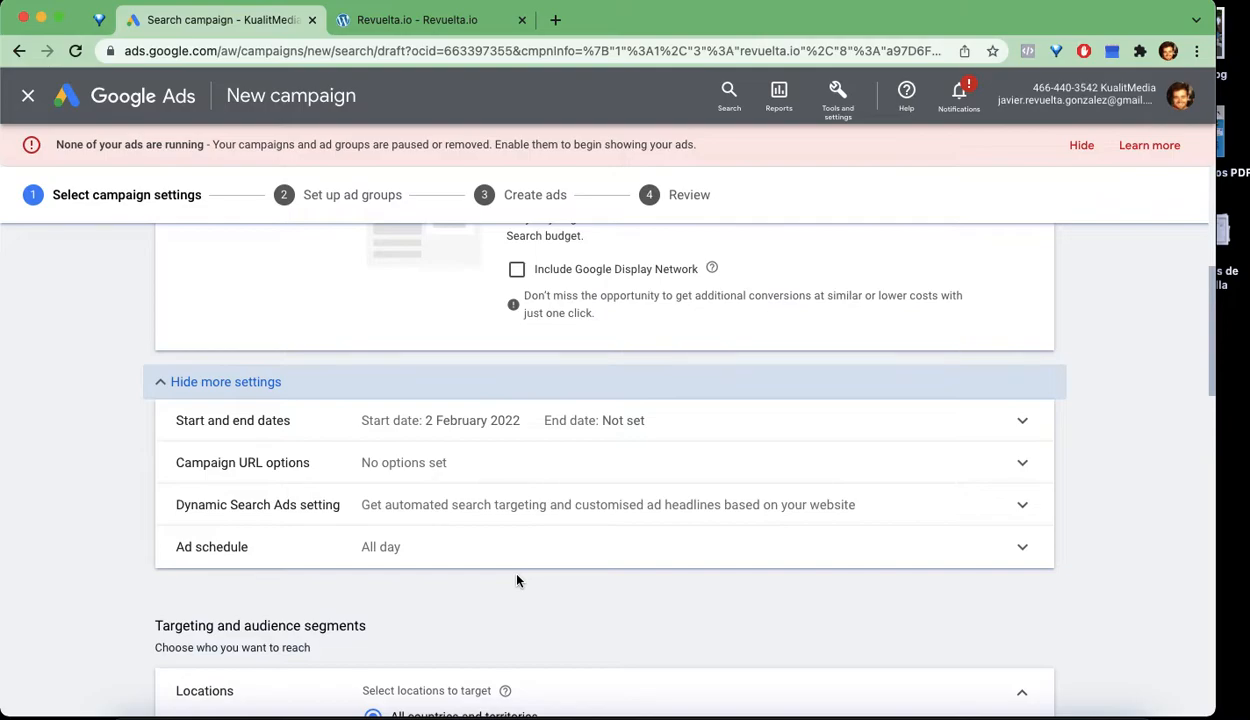
- Show the location options and target the city of London, England, United Kingdom, as a custom location
{"action": "scroll", "coordinate": [517, 580], "scroll_direction": "down", "scroll_amount": 3}
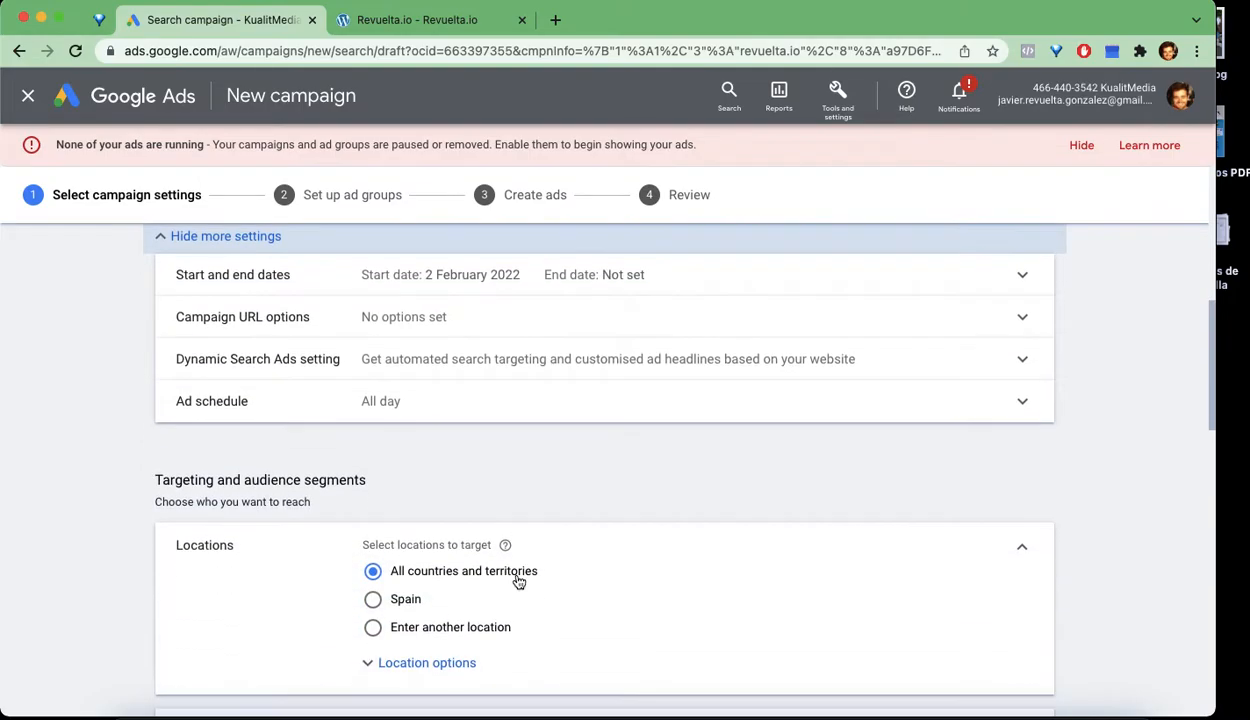
{"action": "scroll", "coordinate": [520, 475], "scroll_direction": "down", "scroll_amount": 2}
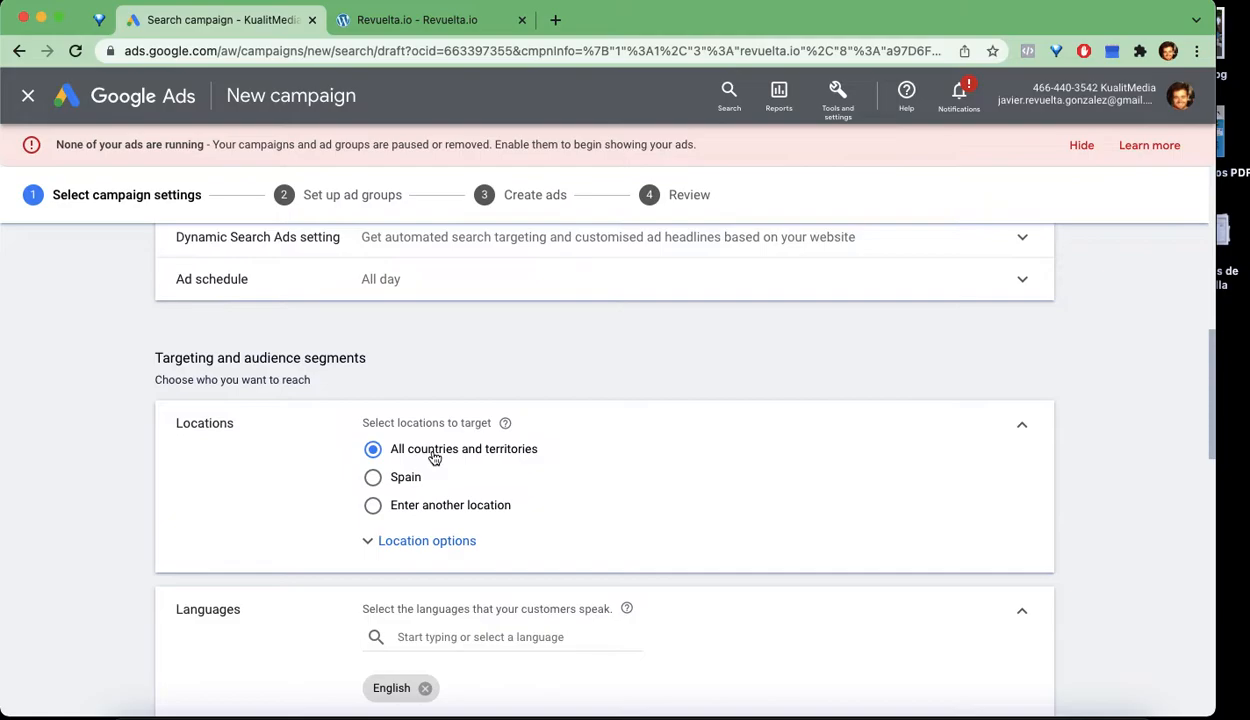
{"action": "left_click", "coordinate": [442, 543]}
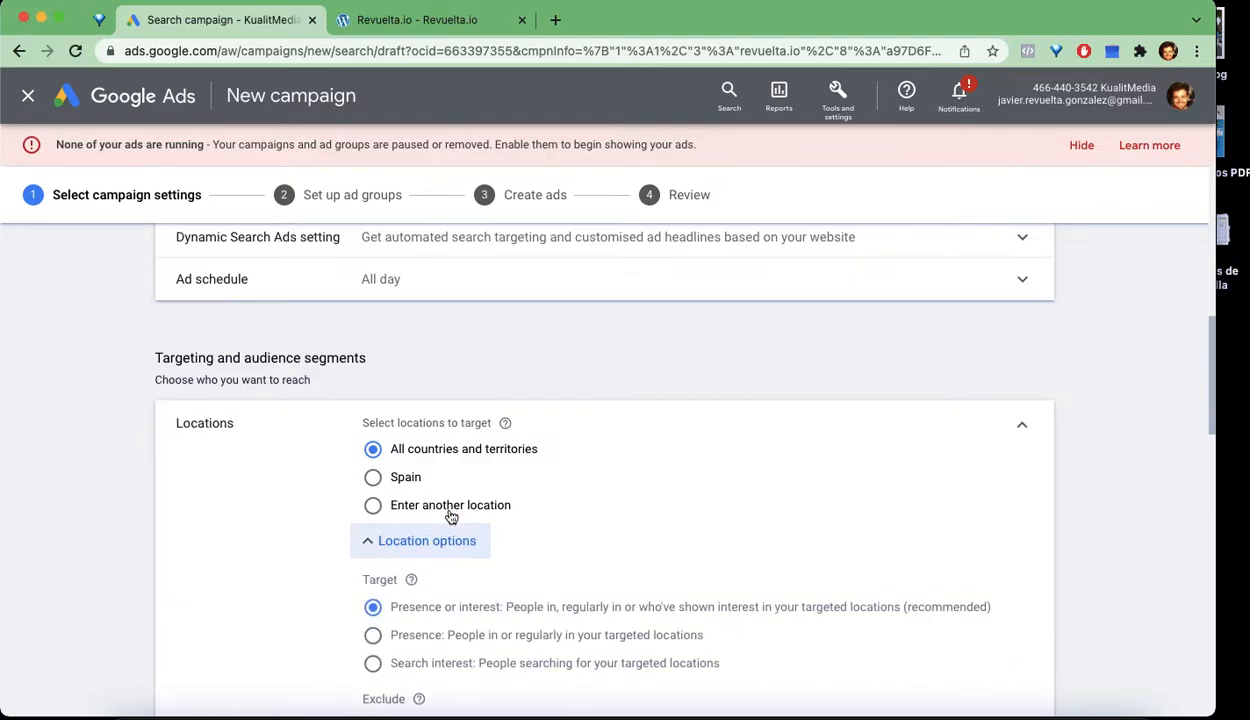
{"action": "left_click", "coordinate": [448, 508]}
{"action": "left_click", "coordinate": [458, 542]}
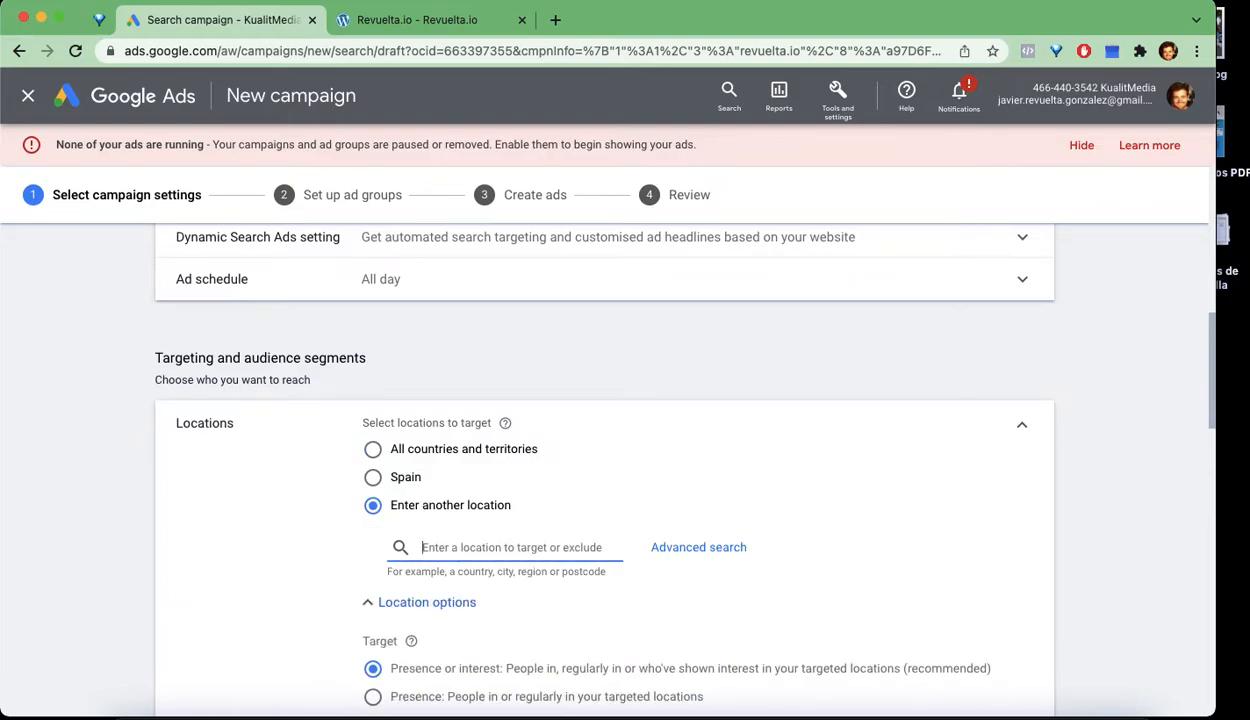
{"action": "type", "text": "london"}
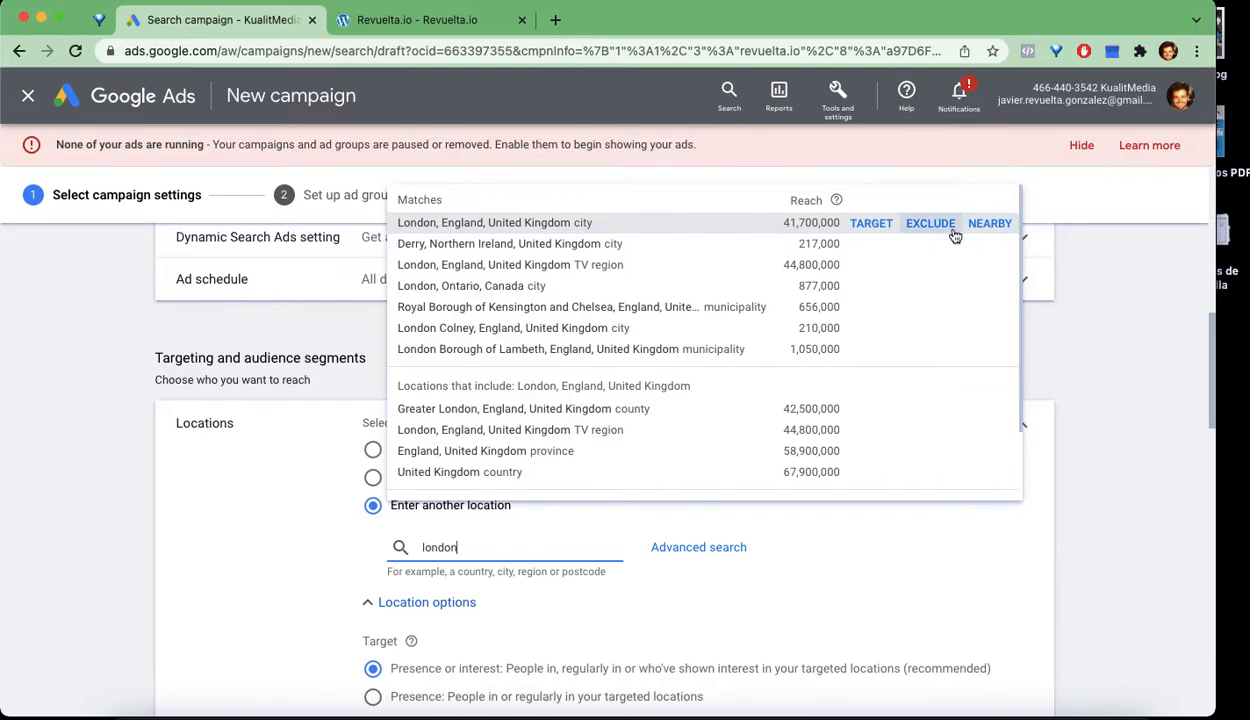
{"action": "left_click", "coordinate": [872, 224]}
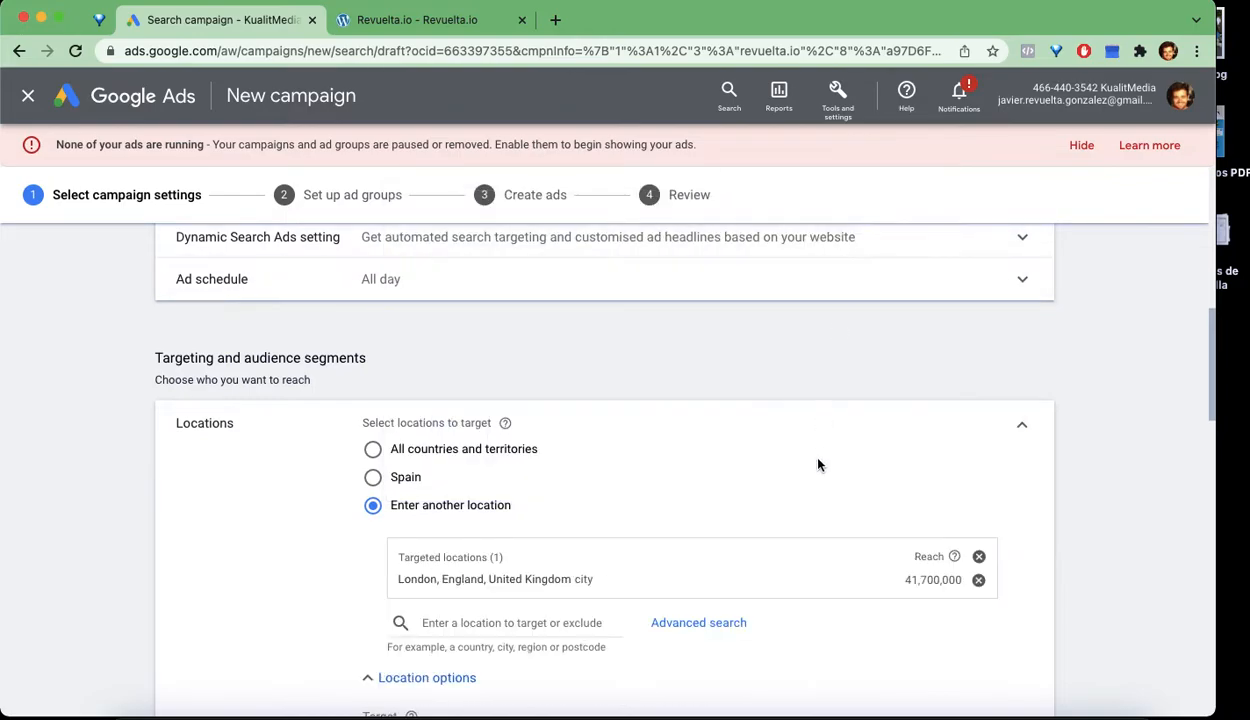
- Set the location targeting option to Presence: People in or regularly in your targeted locations
{"action": "scroll", "coordinate": [799, 430], "scroll_direction": "down", "scroll_amount": 2}
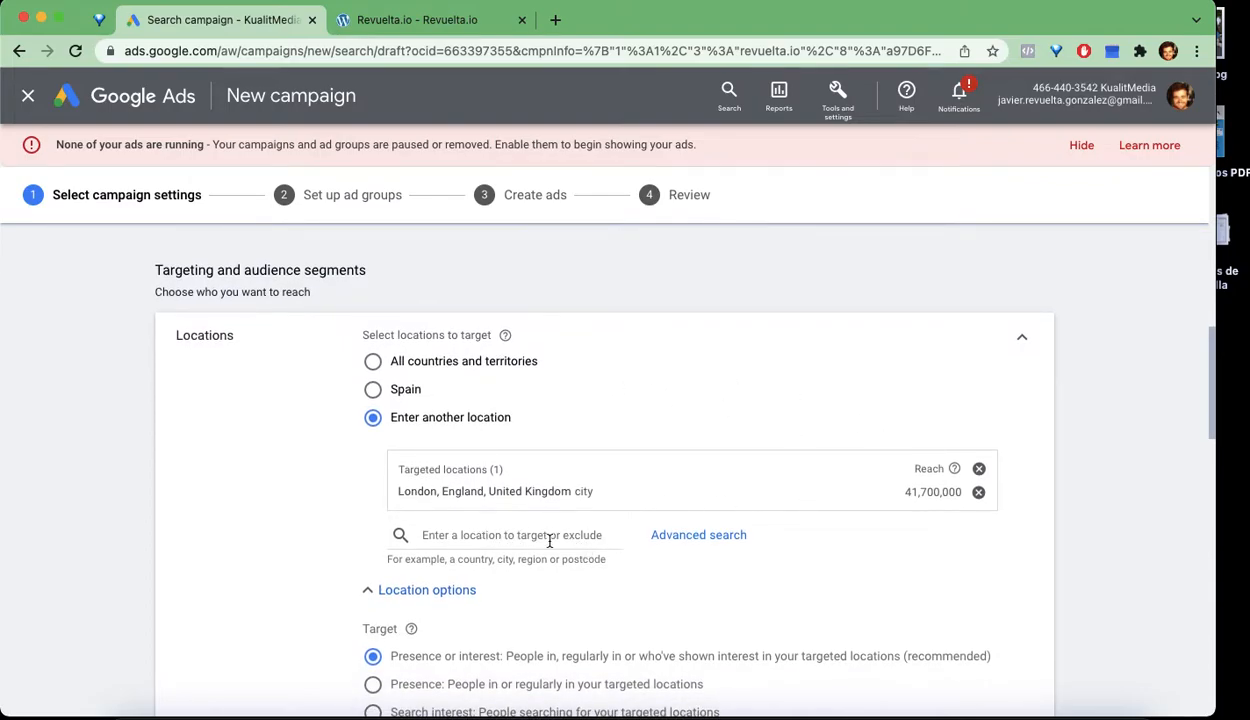
{"action": "scroll", "coordinate": [511, 588], "scroll_direction": "down", "scroll_amount": 2}
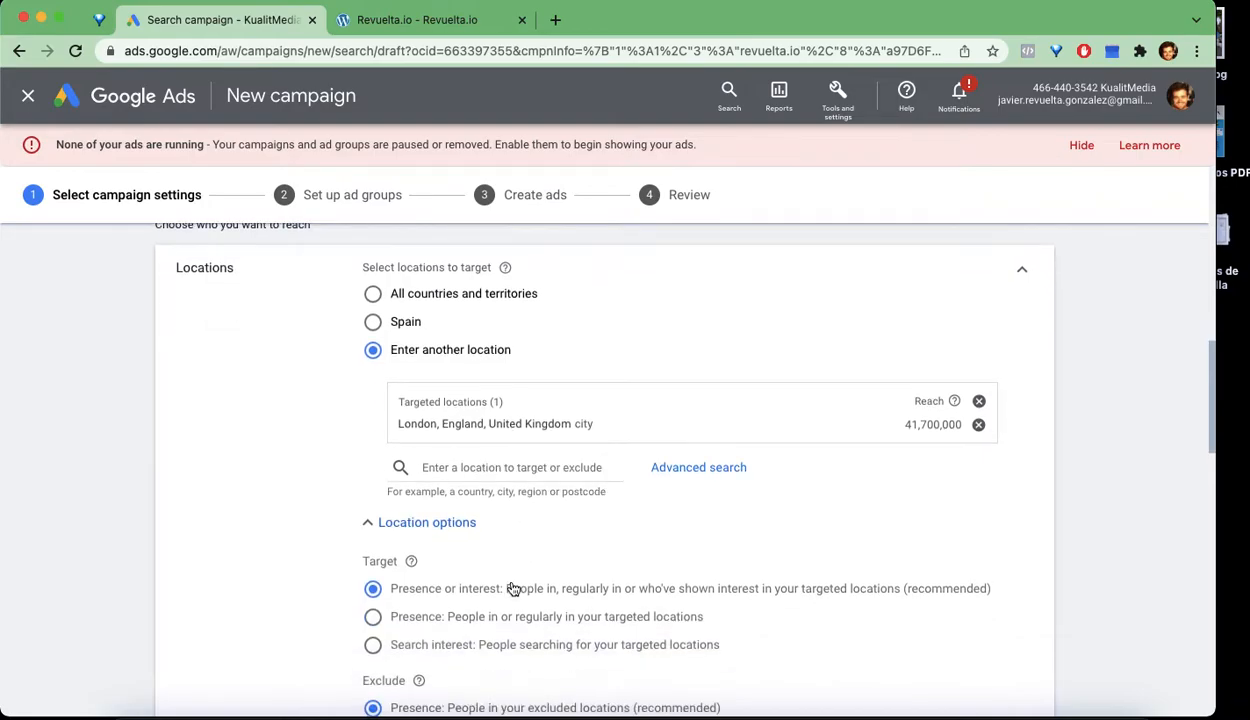
{"action": "left_click", "coordinate": [563, 459]}
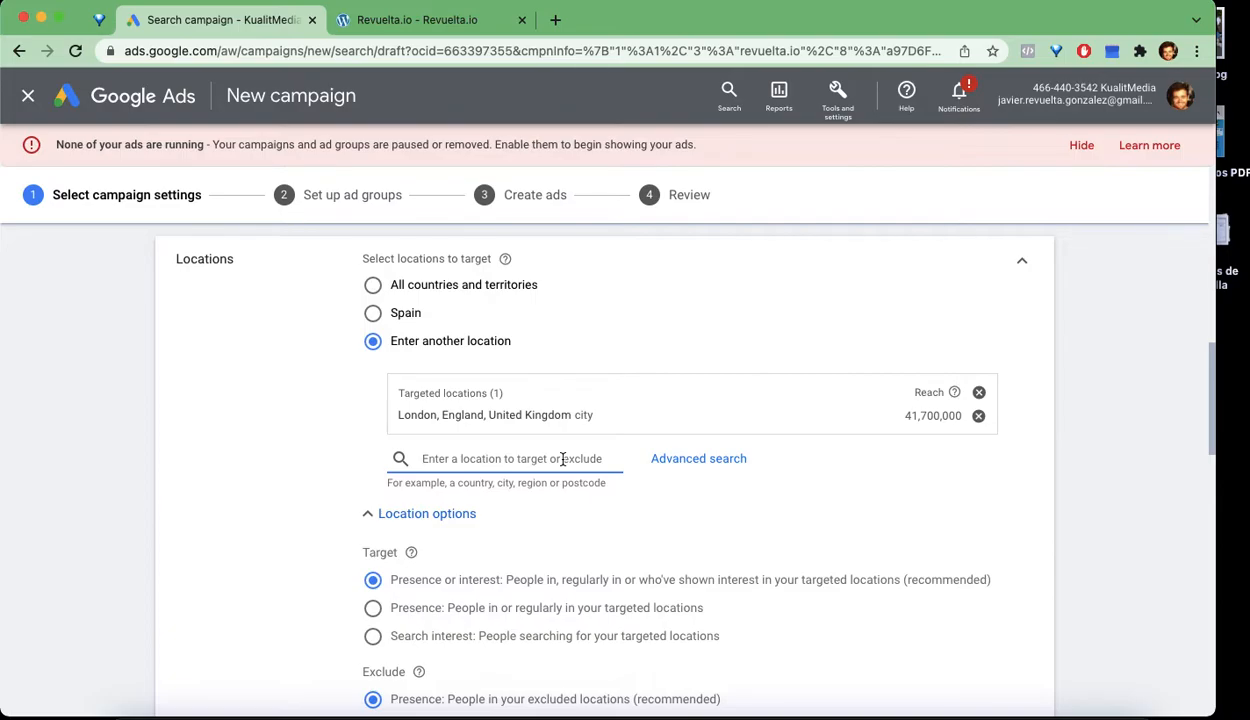
{"action": "scroll", "coordinate": [565, 462], "scroll_direction": "down", "scroll_amount": 4}
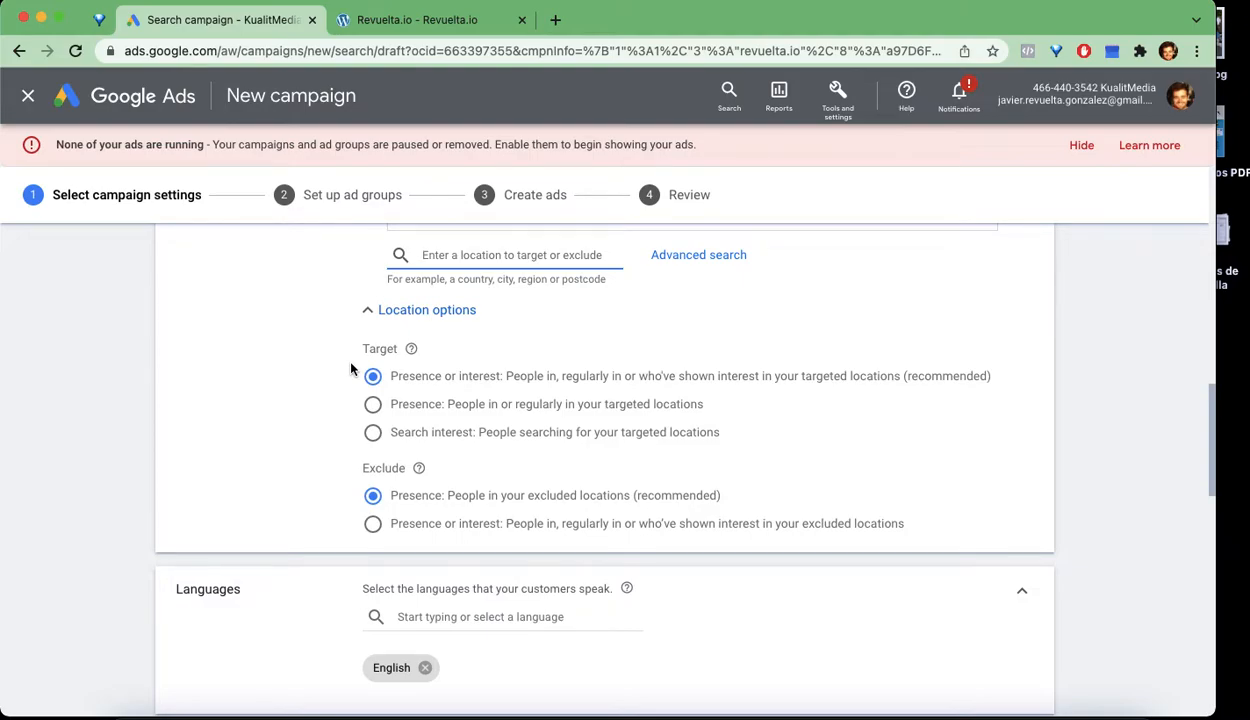
{"action": "left_click", "coordinate": [380, 414]}
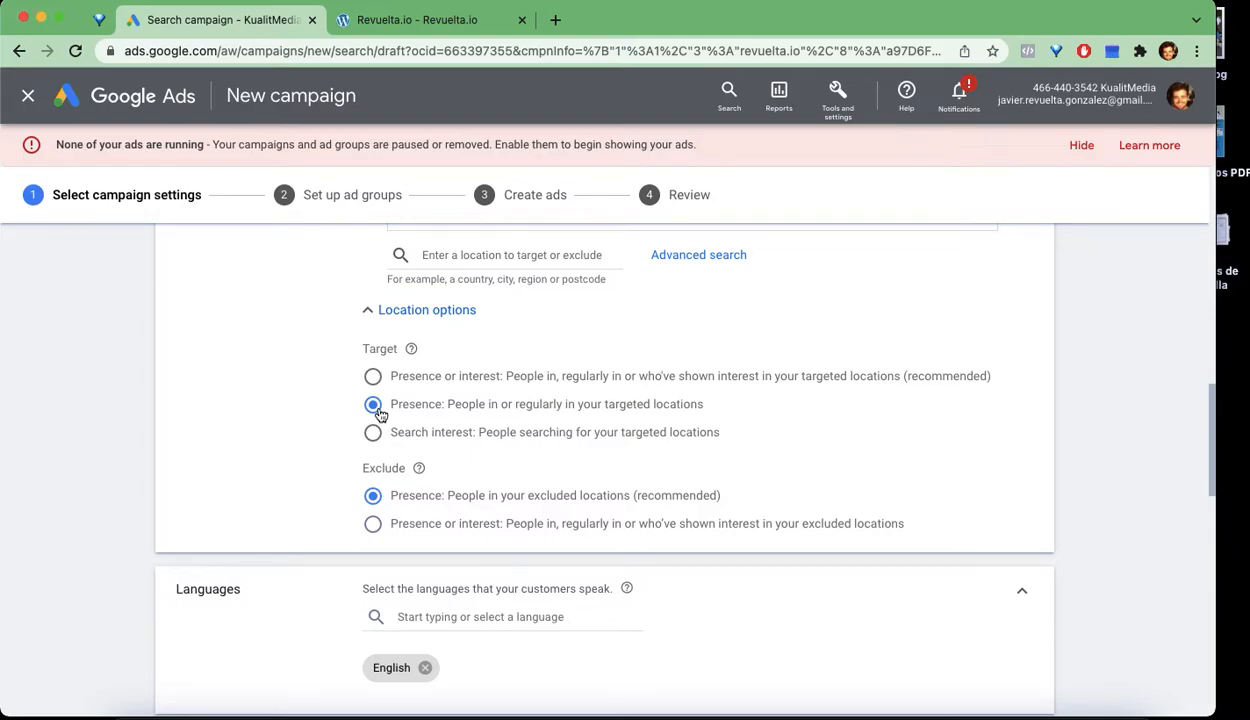
{"action": "scroll", "coordinate": [378, 414], "scroll_direction": "down", "scroll_amount": 2}
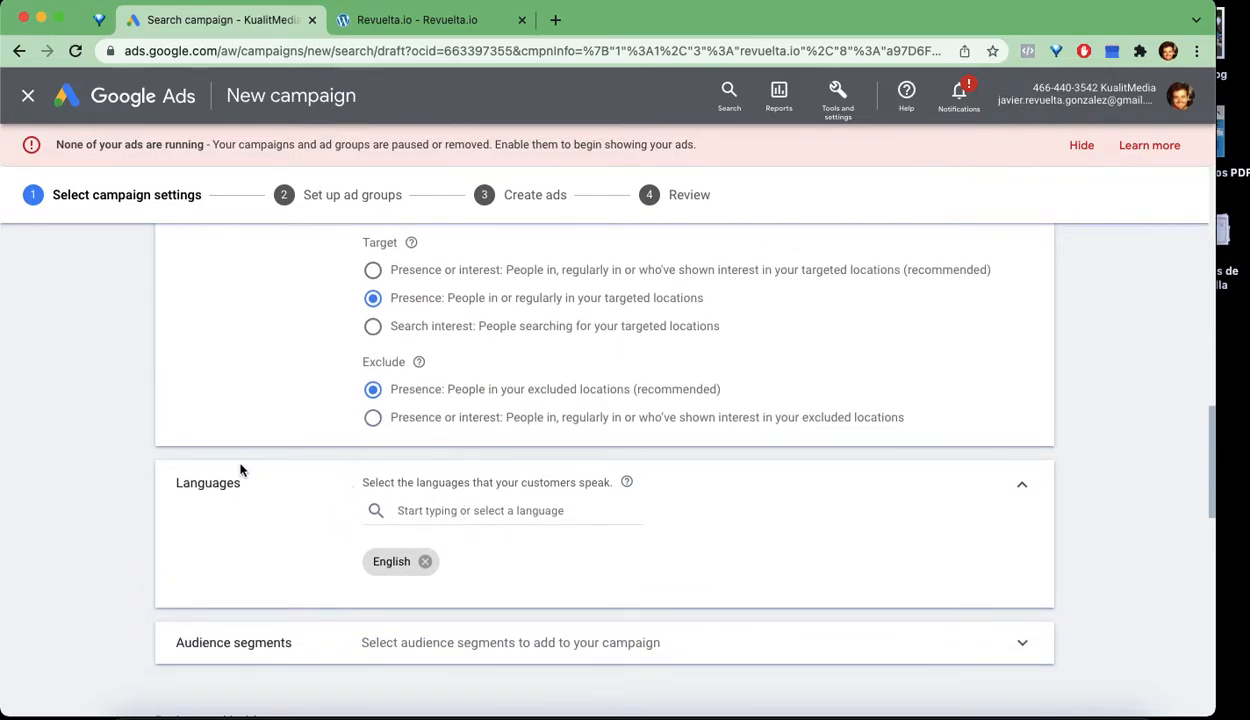
- Set the campaign's average daily budget to €1.00
{"action": "scroll", "coordinate": [480, 555], "scroll_direction": "down", "scroll_amount": 1}
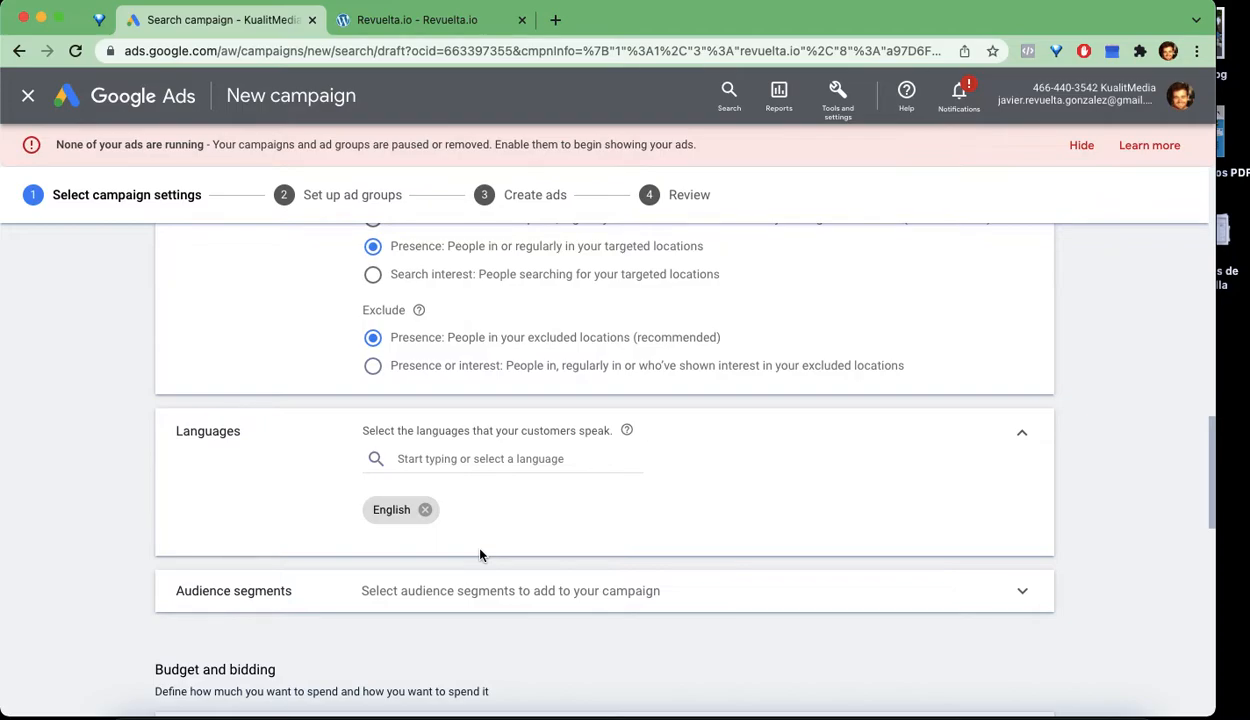
{"action": "scroll", "coordinate": [491, 497], "scroll_direction": "down", "scroll_amount": 2}
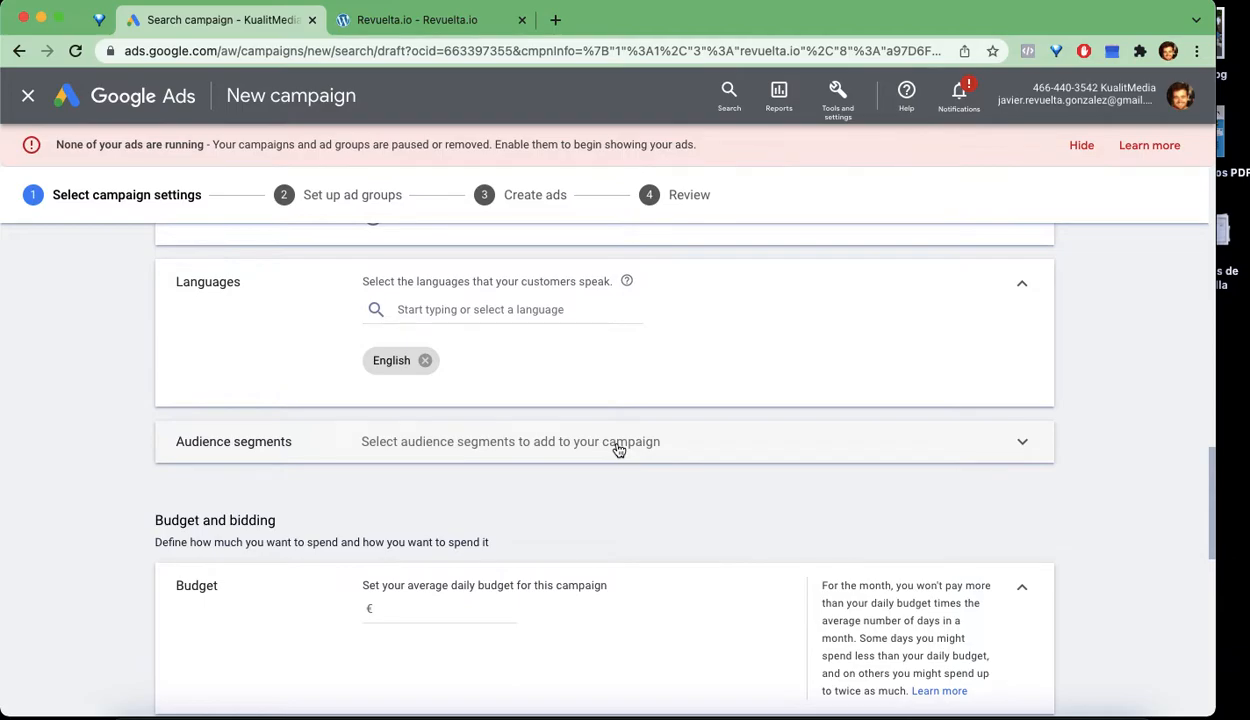
{"action": "scroll", "coordinate": [530, 474], "scroll_direction": "down", "scroll_amount": 2}
{"action": "left_click", "coordinate": [475, 482]}
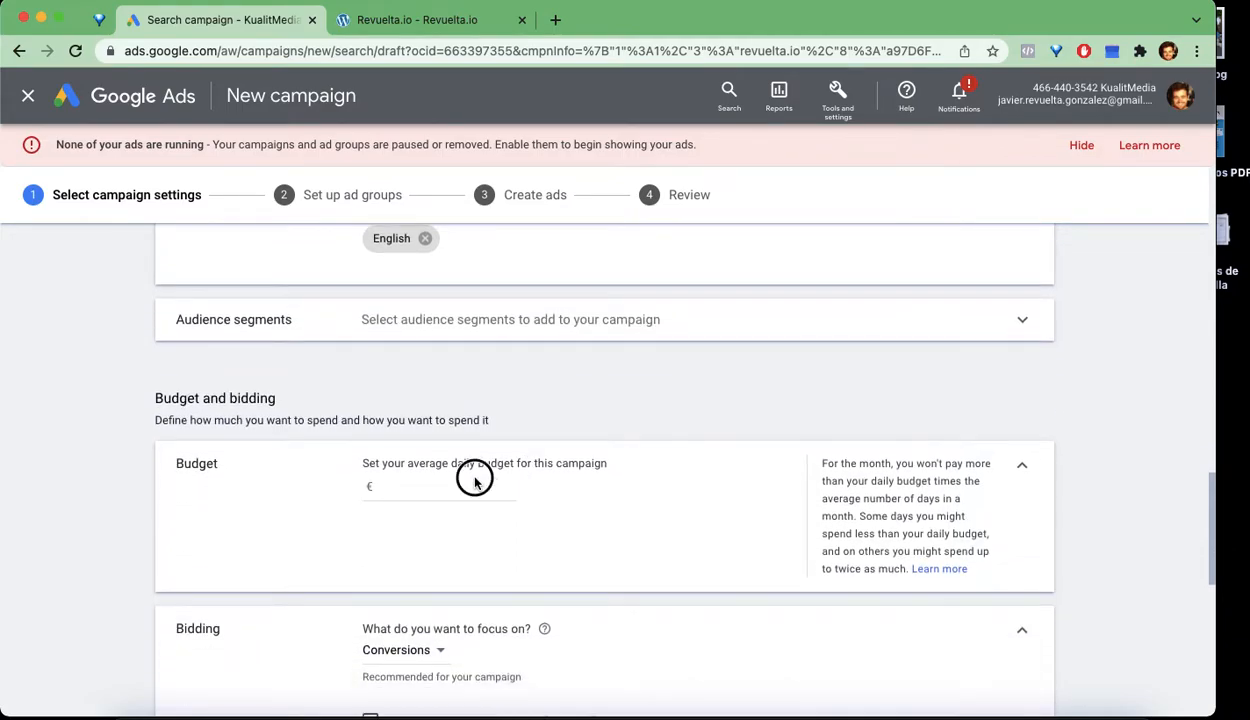
{"action": "left_click", "coordinate": [463, 487]}
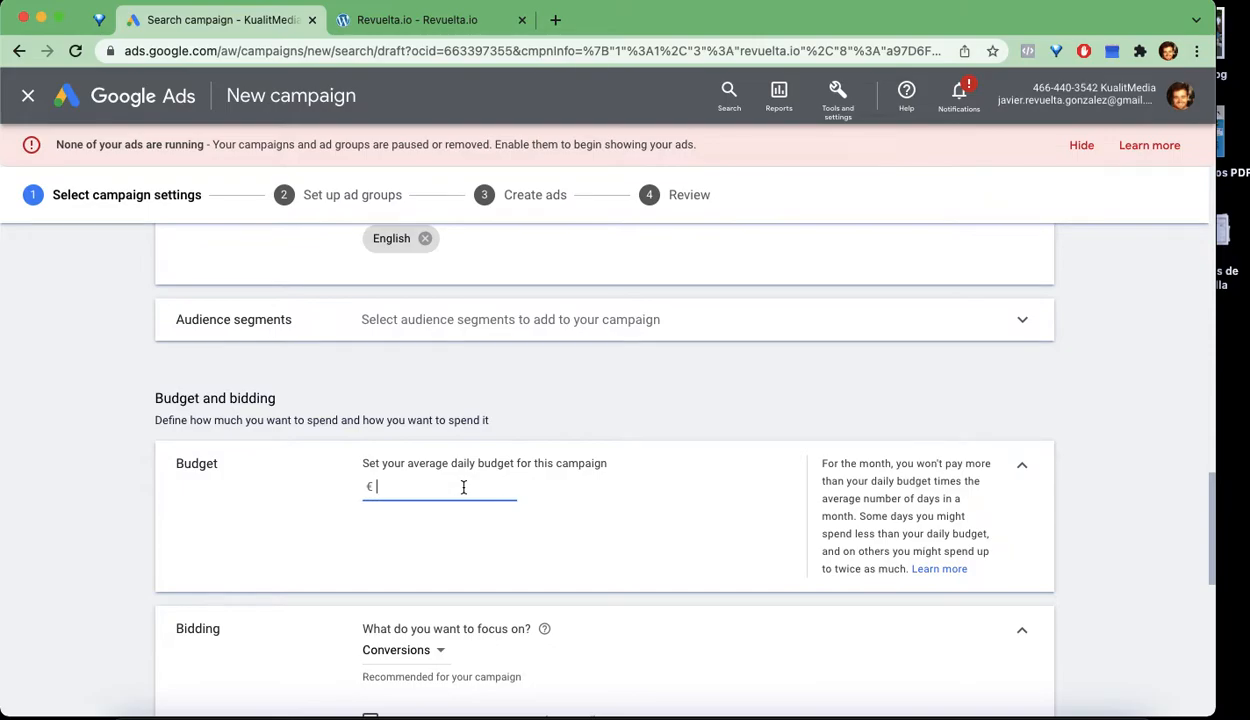
{"action": "type", "text": "1"}
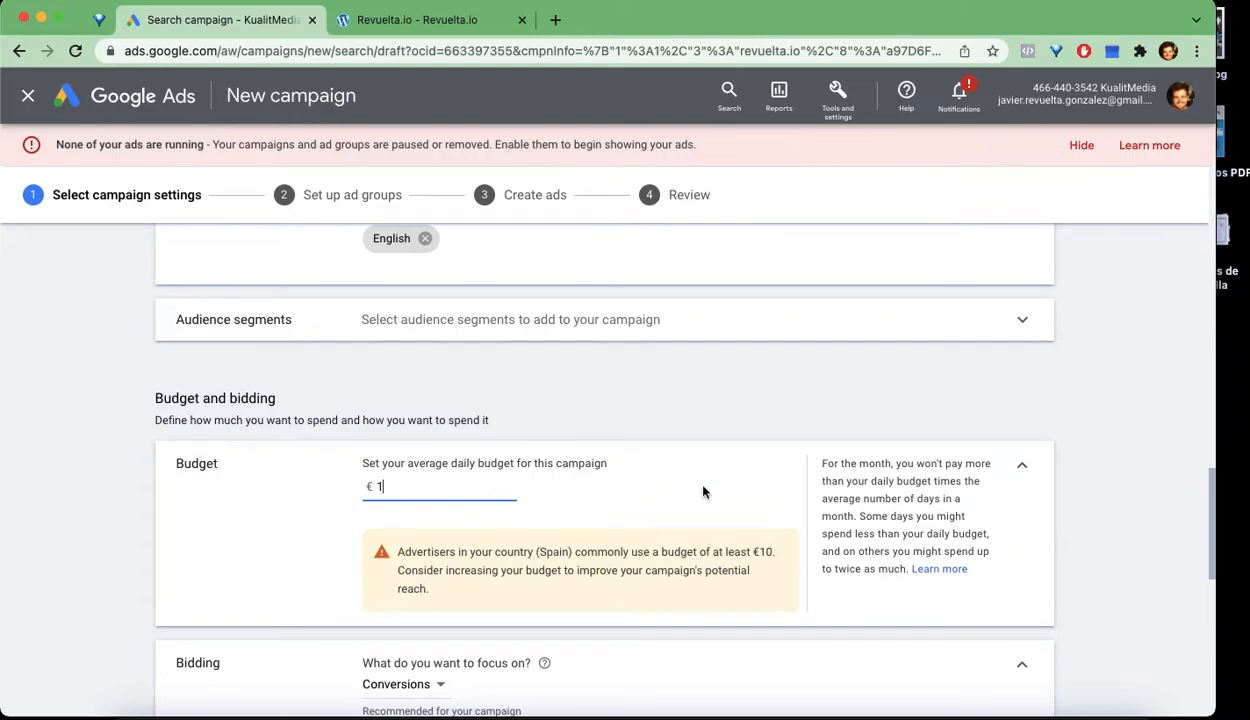
{"action": "scroll", "coordinate": [860, 438], "scroll_direction": "down", "scroll_amount": 1}
{"action": "scroll", "coordinate": [877, 446], "scroll_direction": "down", "scroll_amount": 1}
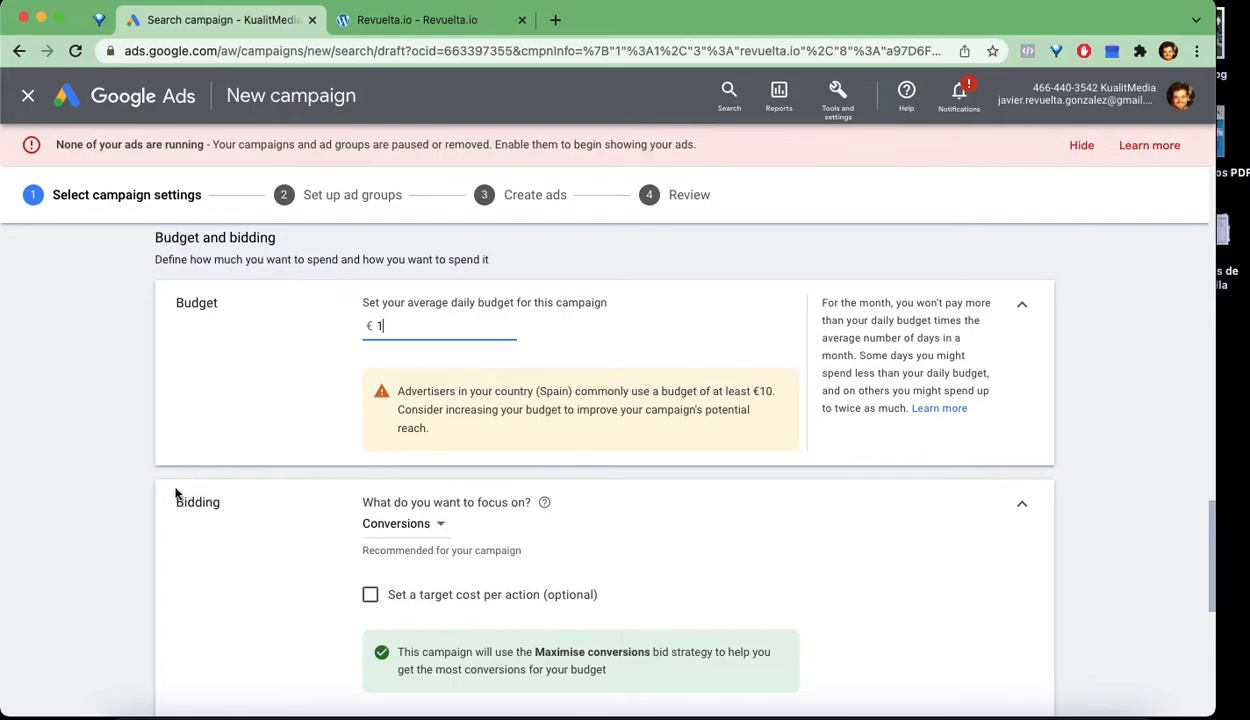
{"action": "left_click", "coordinate": [82, 441]}
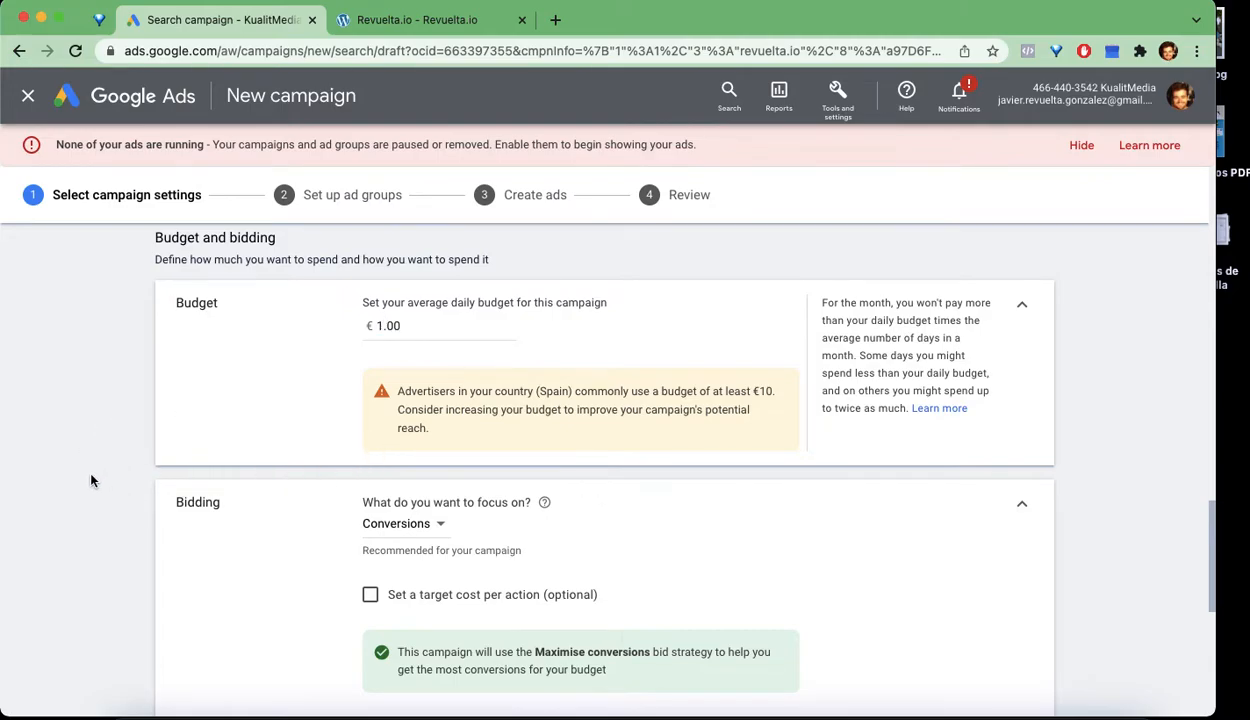
- Set the bidding focus of the campaign to Clicks
{"action": "scroll", "coordinate": [90, 481], "scroll_direction": "down", "scroll_amount": 1}
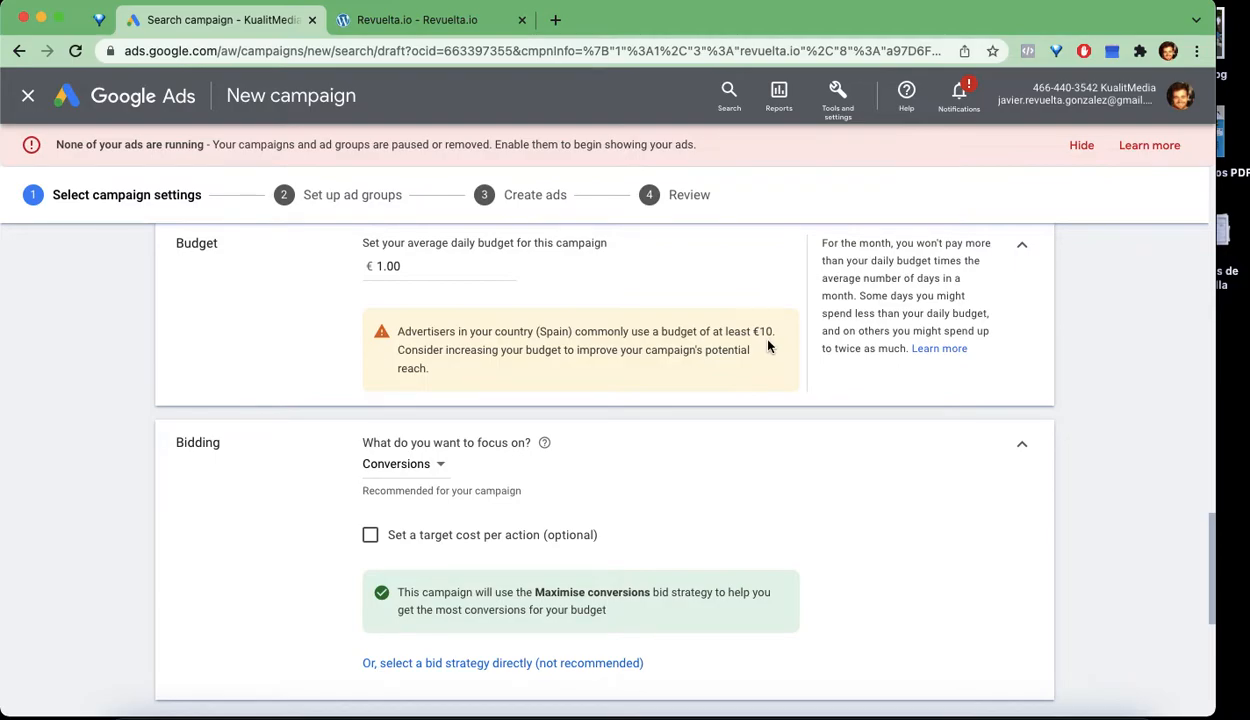
{"action": "scroll", "coordinate": [251, 344], "scroll_direction": "down", "scroll_amount": 2}
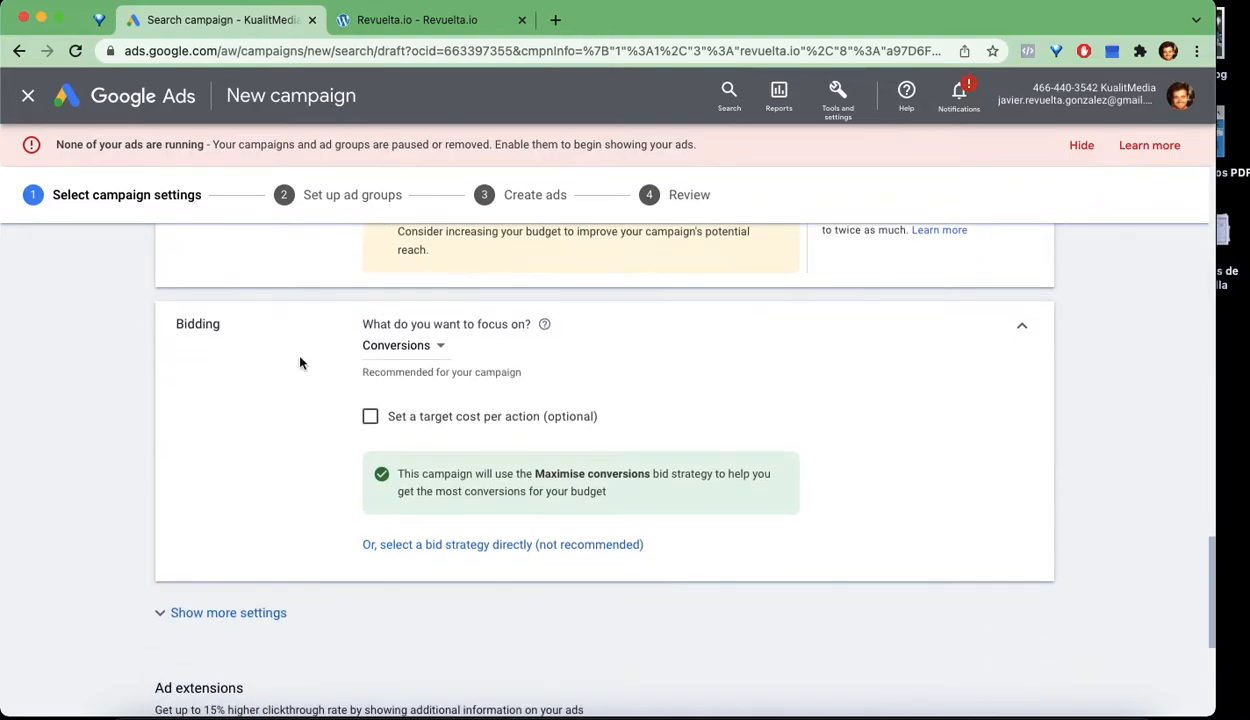
{"action": "left_click", "coordinate": [407, 350]}
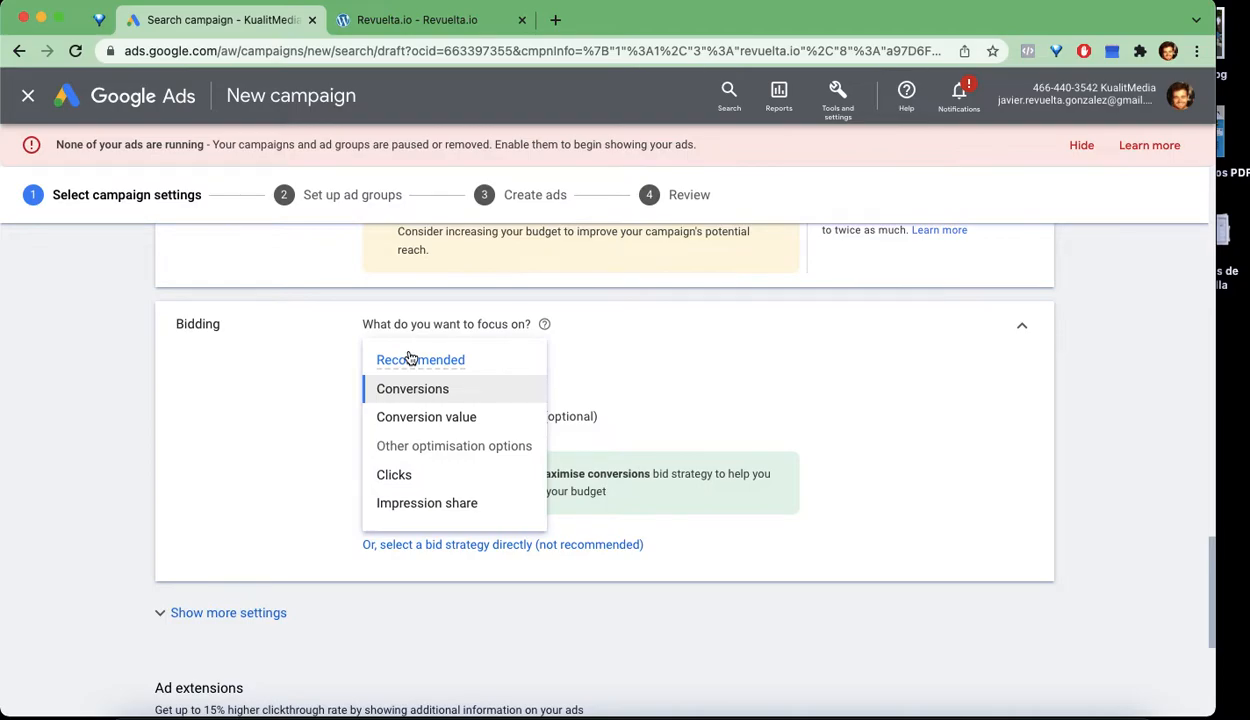
{"action": "left_click", "coordinate": [410, 474]}
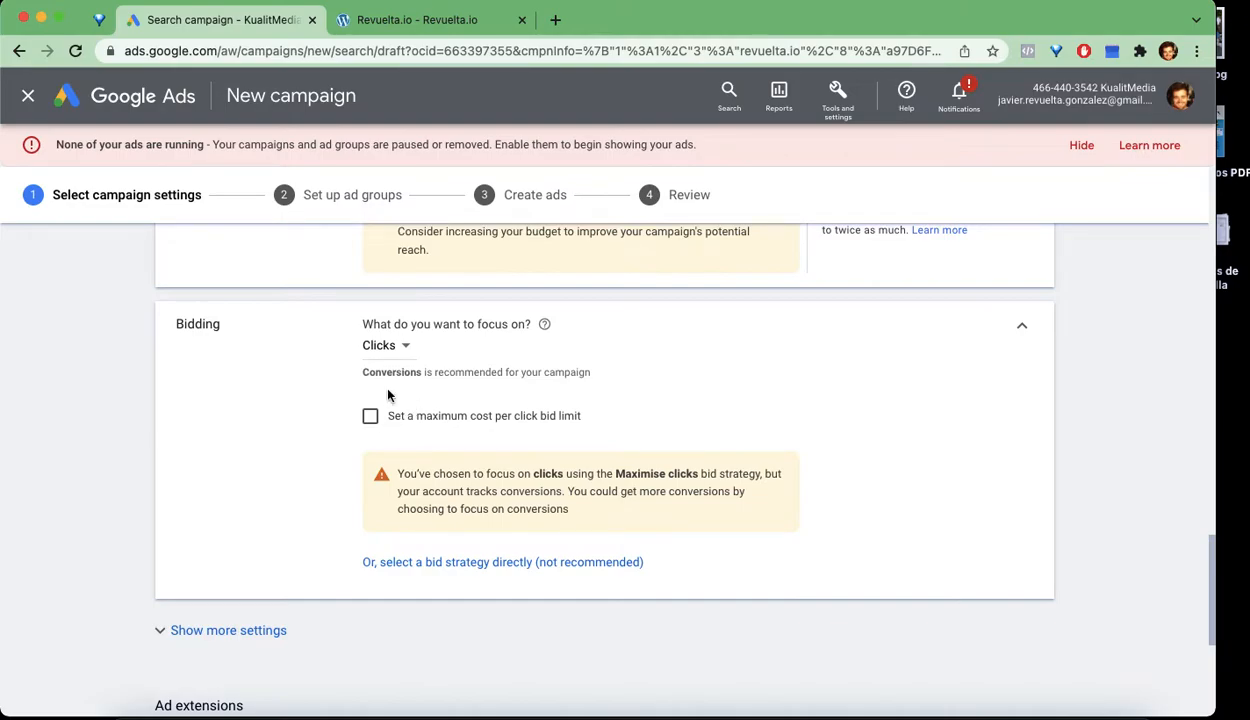
- Expand the additional budget and bidding settings to review the ad rotation option
{"action": "scroll", "coordinate": [418, 420], "scroll_direction": "down", "scroll_amount": 1}
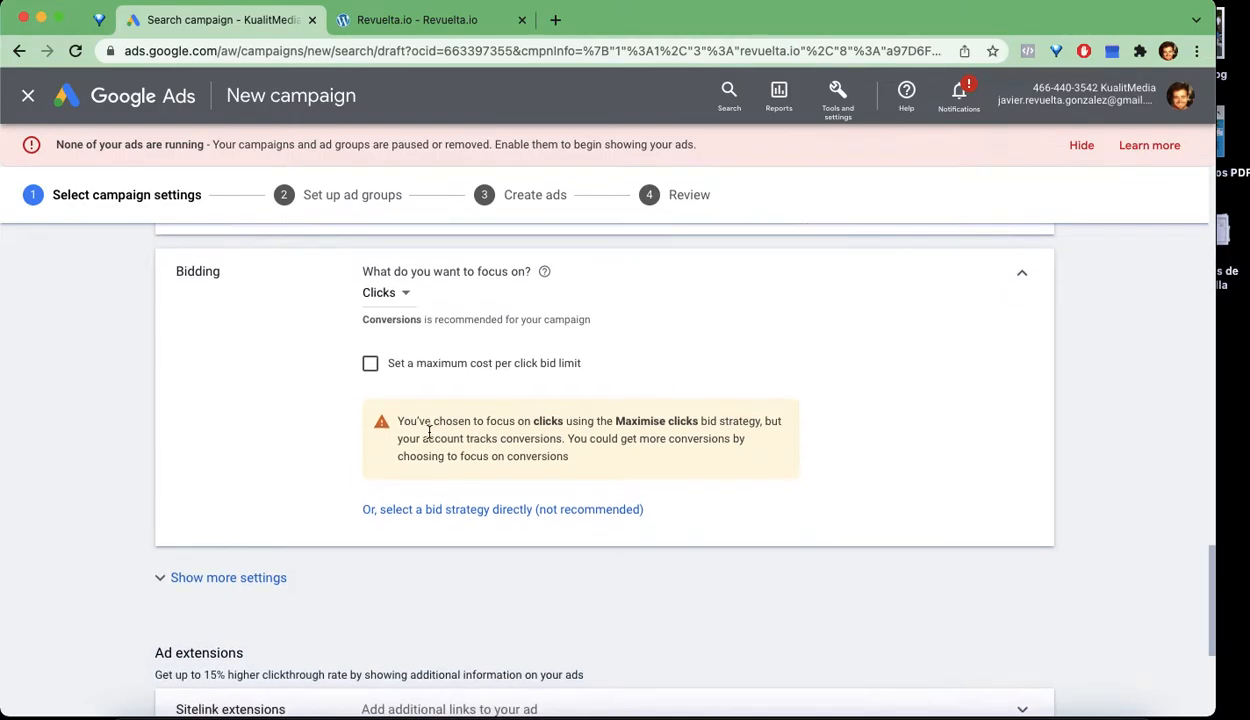
{"action": "scroll", "coordinate": [495, 415], "scroll_direction": "down", "scroll_amount": 4}
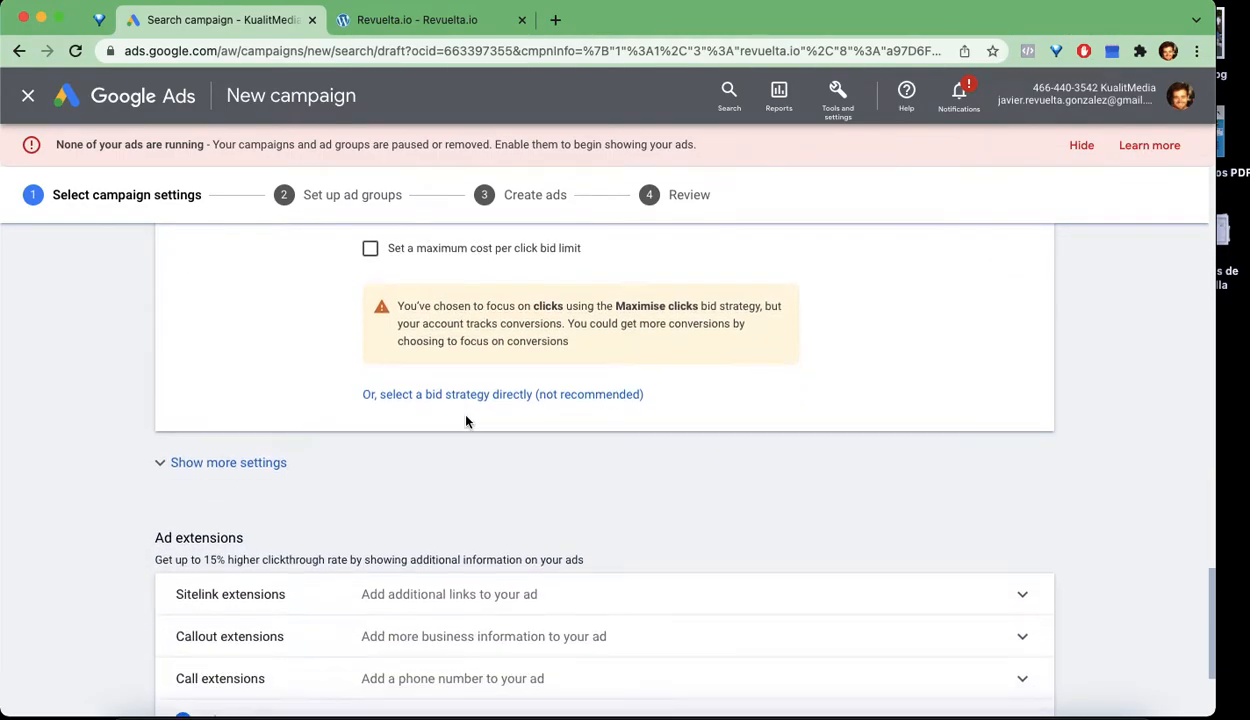
{"action": "left_click", "coordinate": [268, 364]}
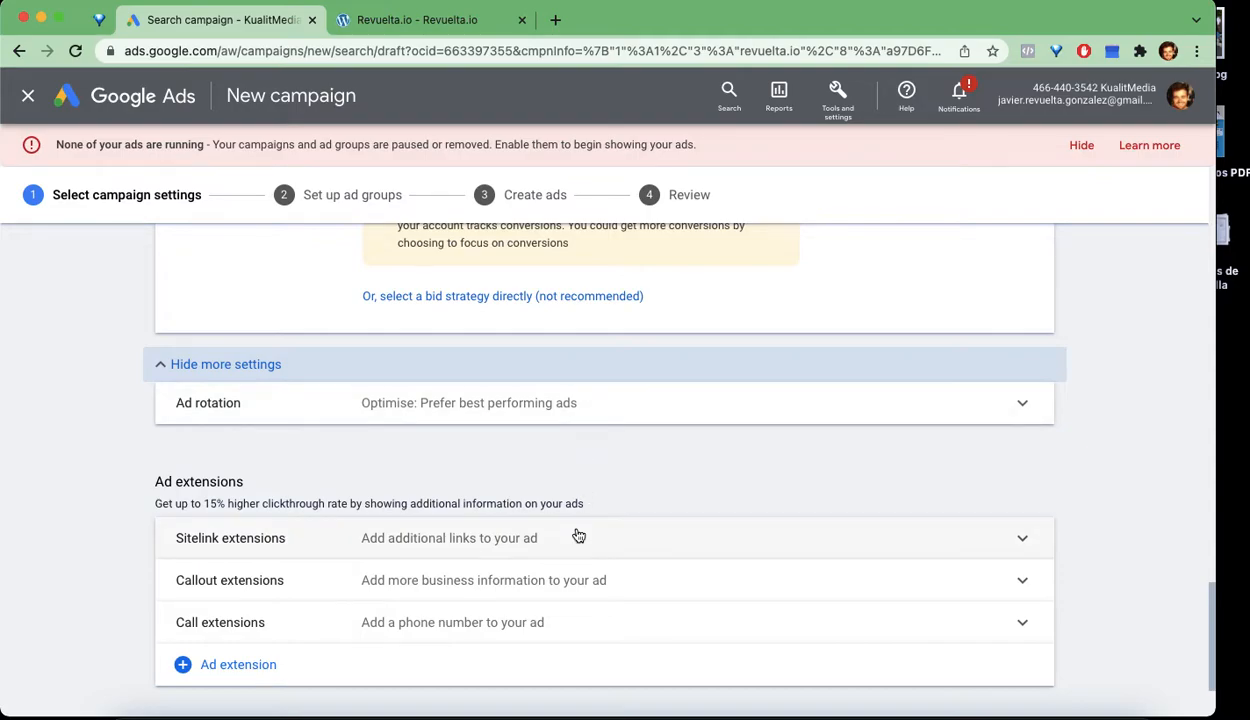
- Review the available sitelink extensions without selecting any, and save the campaign settings to continue to the ad group setup
{"action": "scroll", "coordinate": [578, 530], "scroll_direction": "down", "scroll_amount": 3}
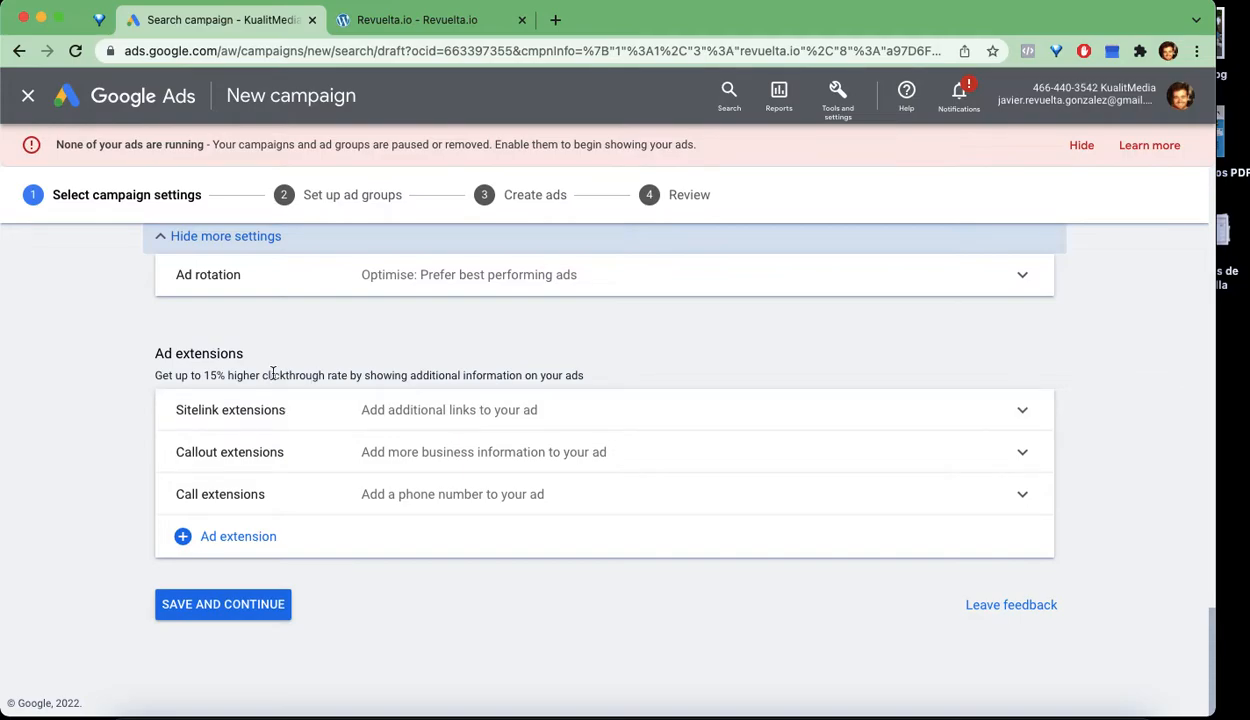
{"action": "left_click", "coordinate": [462, 418]}
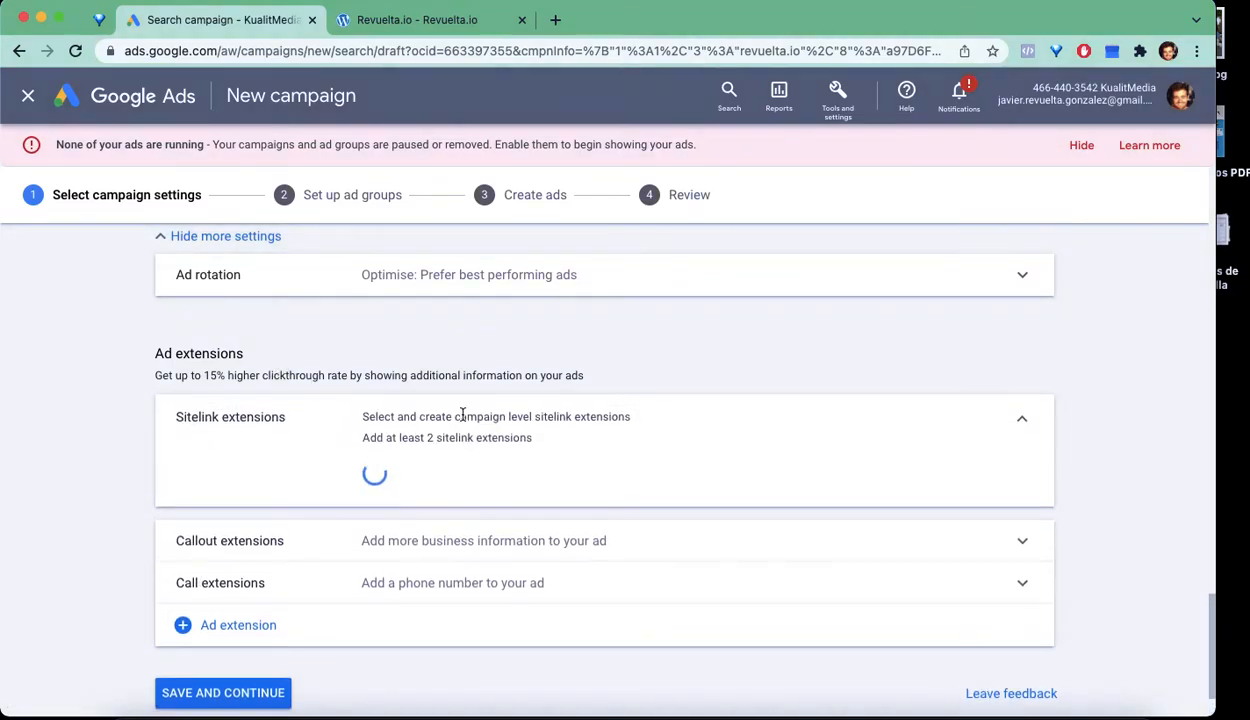
{"action": "scroll", "coordinate": [533, 508], "scroll_direction": "down", "scroll_amount": 5}
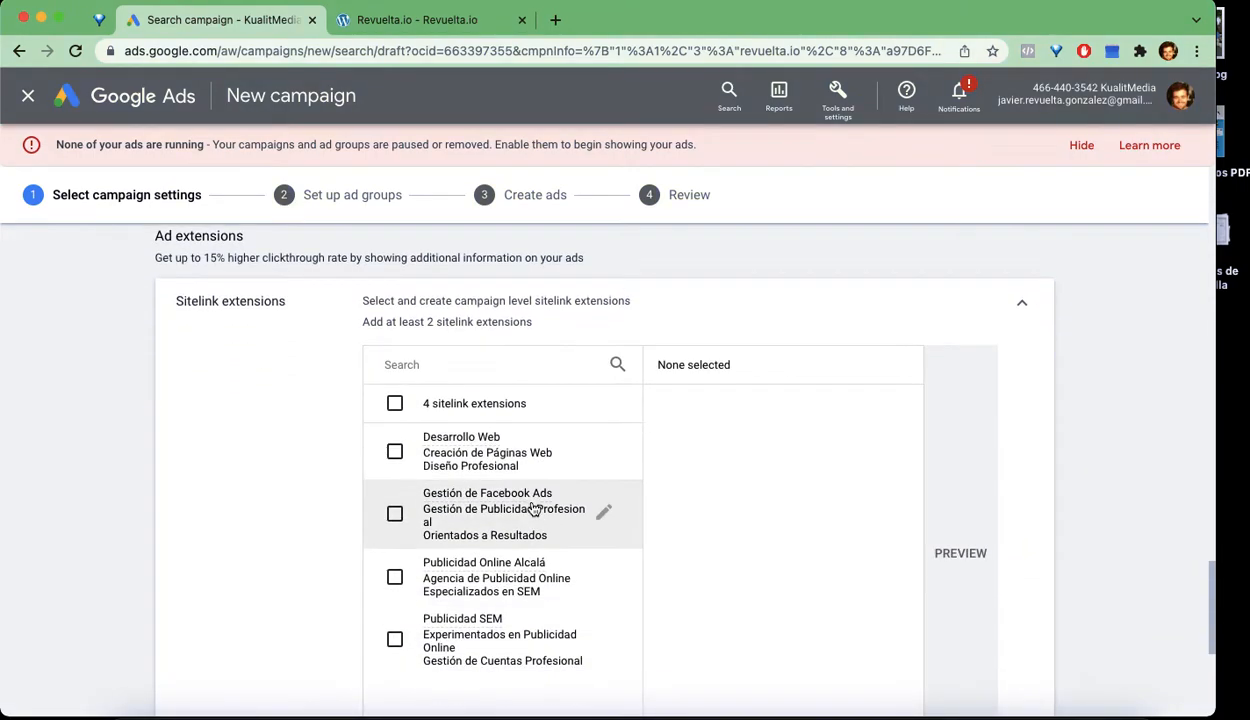
{"action": "scroll", "coordinate": [530, 503], "scroll_direction": "up", "scroll_amount": 2}
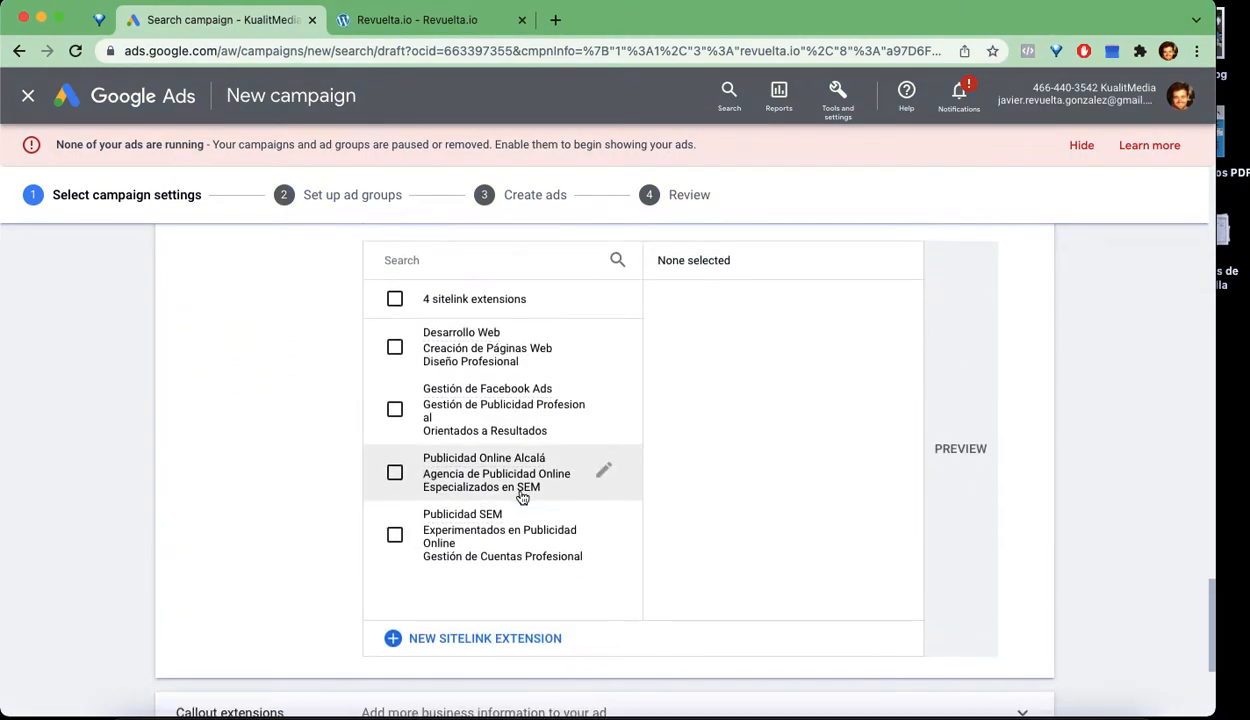
{"action": "scroll", "coordinate": [522, 497], "scroll_direction": "down", "scroll_amount": 2}
{"action": "scroll", "coordinate": [522, 497], "scroll_direction": "up", "scroll_amount": 5}
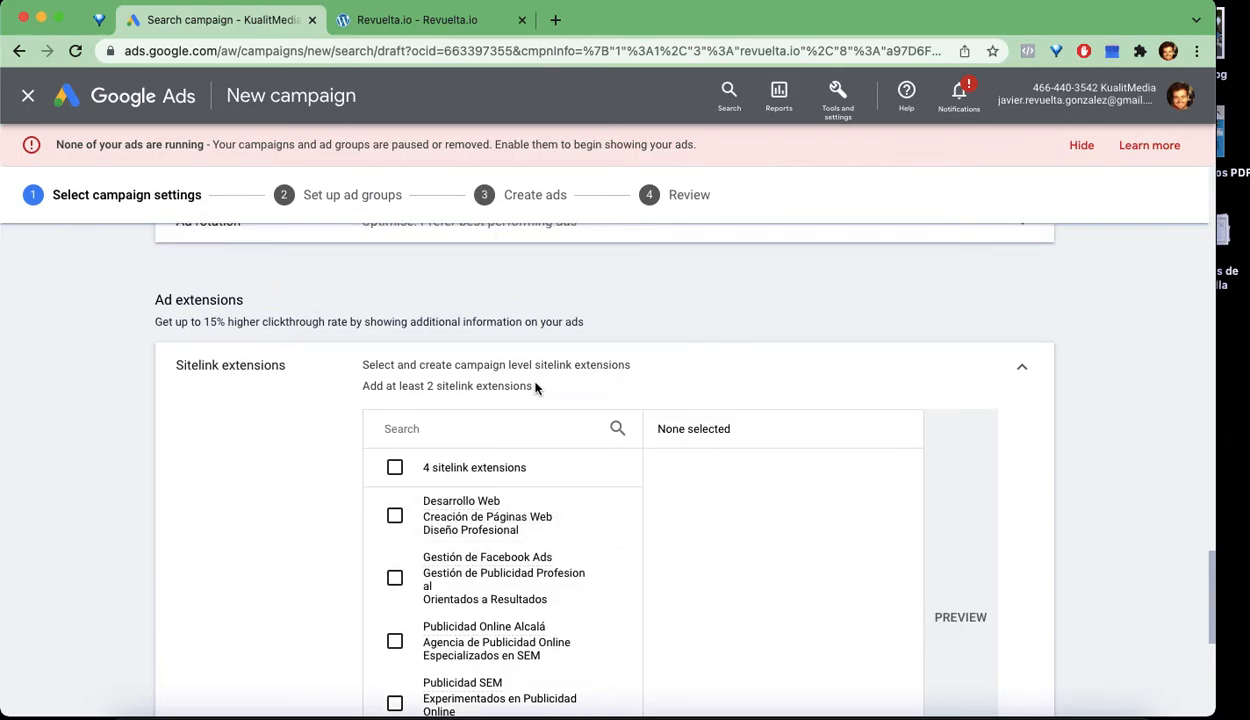
{"action": "left_click", "coordinate": [1021, 368]}
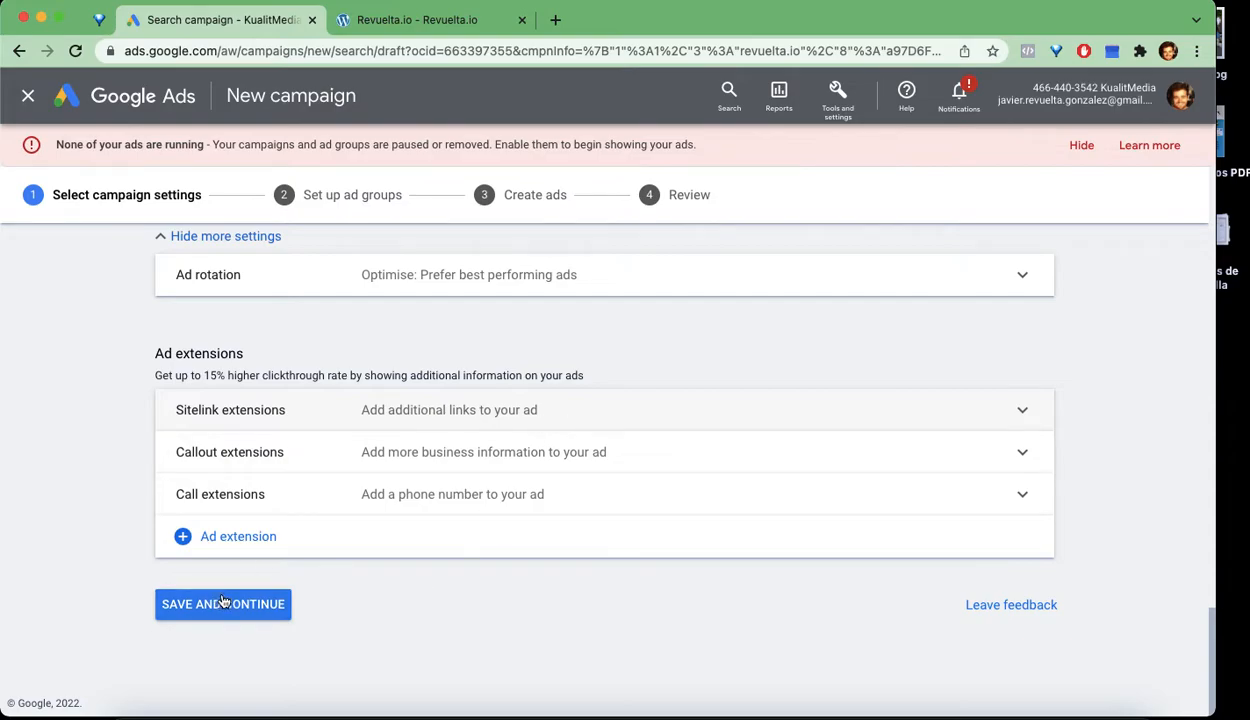
{"action": "left_click", "coordinate": [268, 604]}
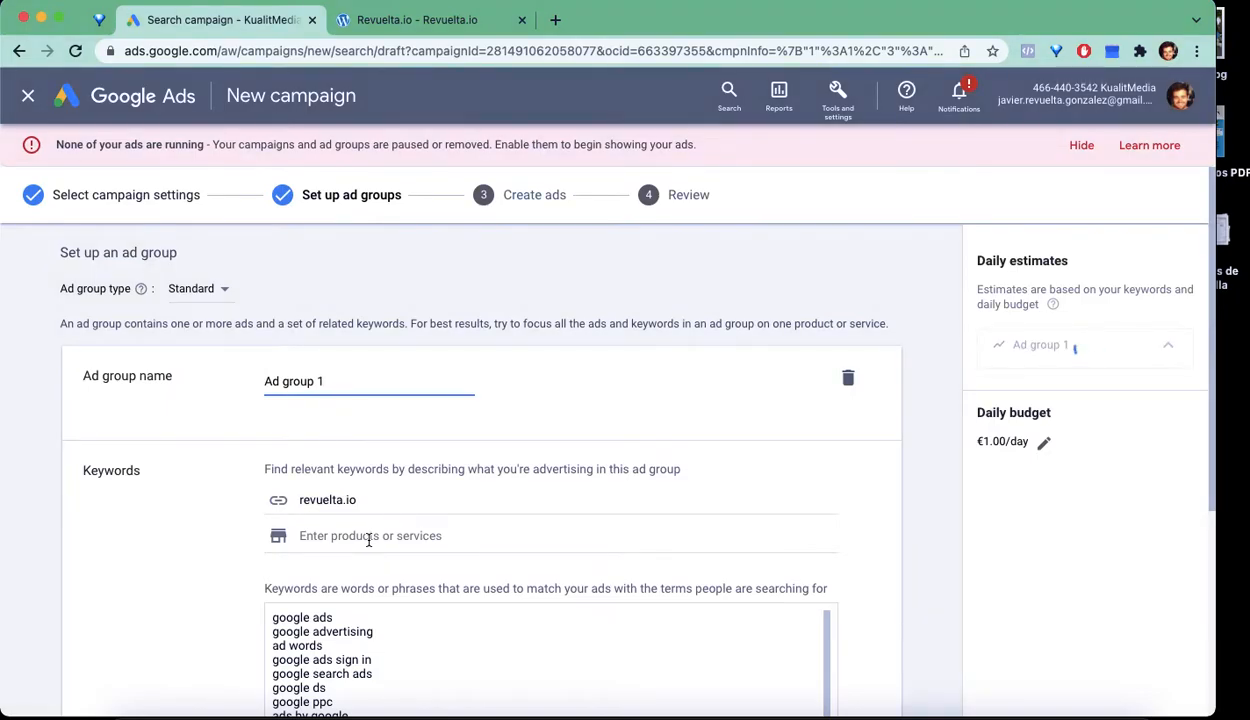
- Dismiss the New keywords experience guide and confirm leaving it
{"action": "scroll", "coordinate": [321, 382], "scroll_direction": "down", "scroll_amount": 2}
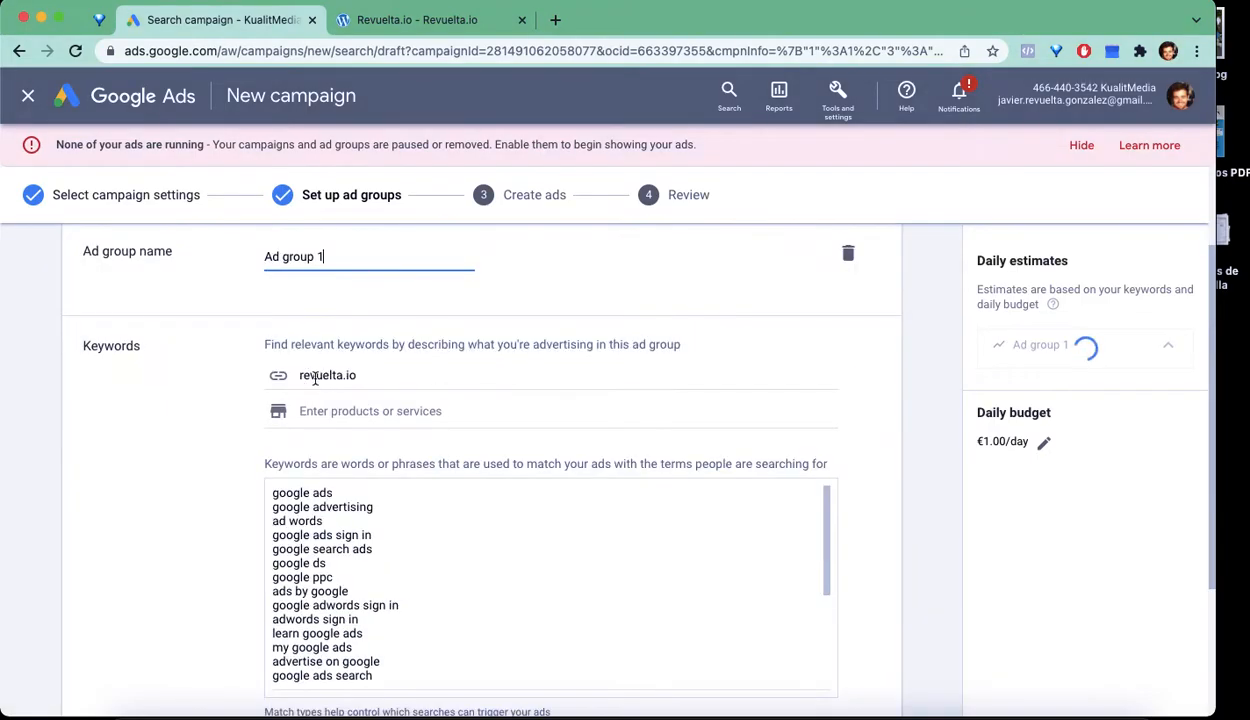
{"action": "key", "text": "Tab"}
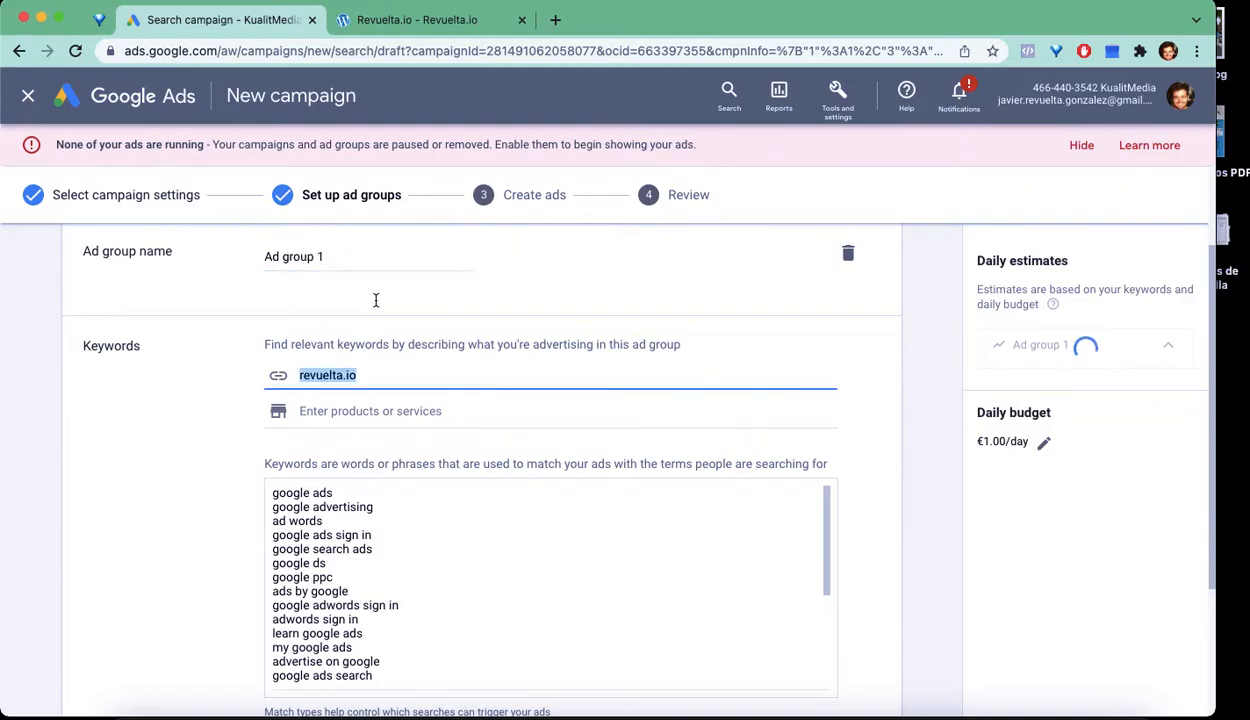
{"action": "triple_click", "coordinate": [316, 257]}
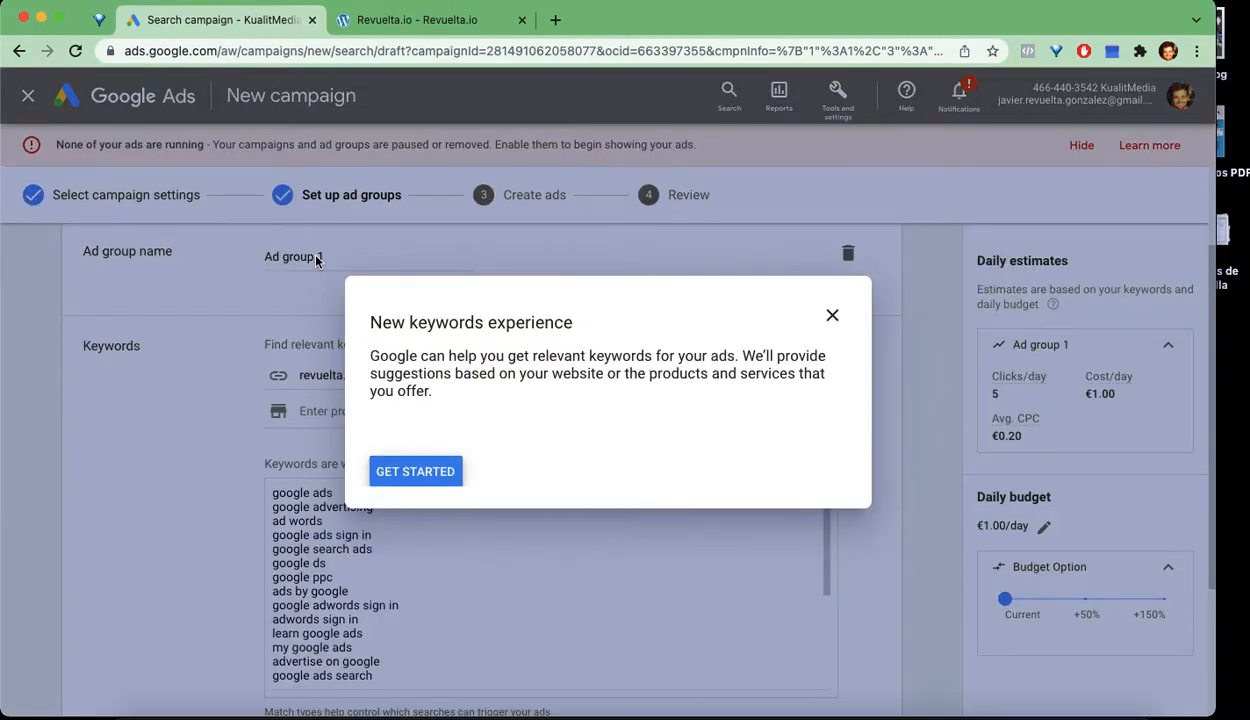
{"action": "left_click", "coordinate": [832, 316]}
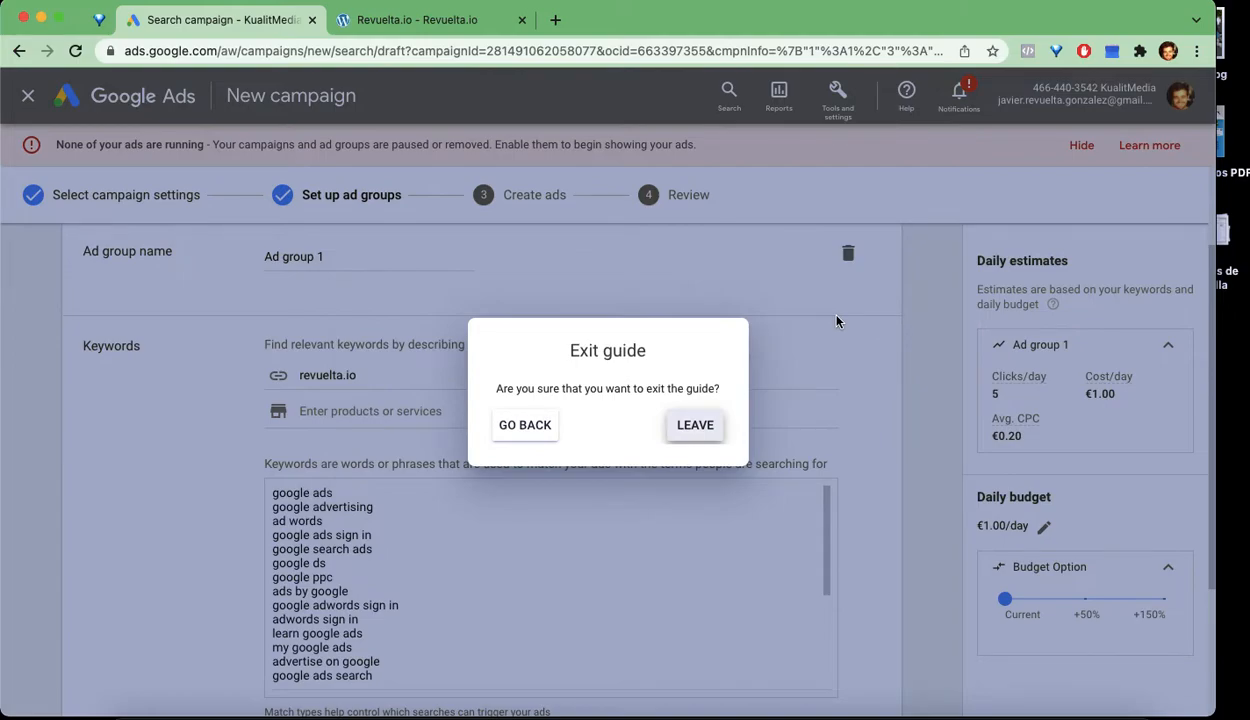
{"action": "left_click", "coordinate": [685, 418]}
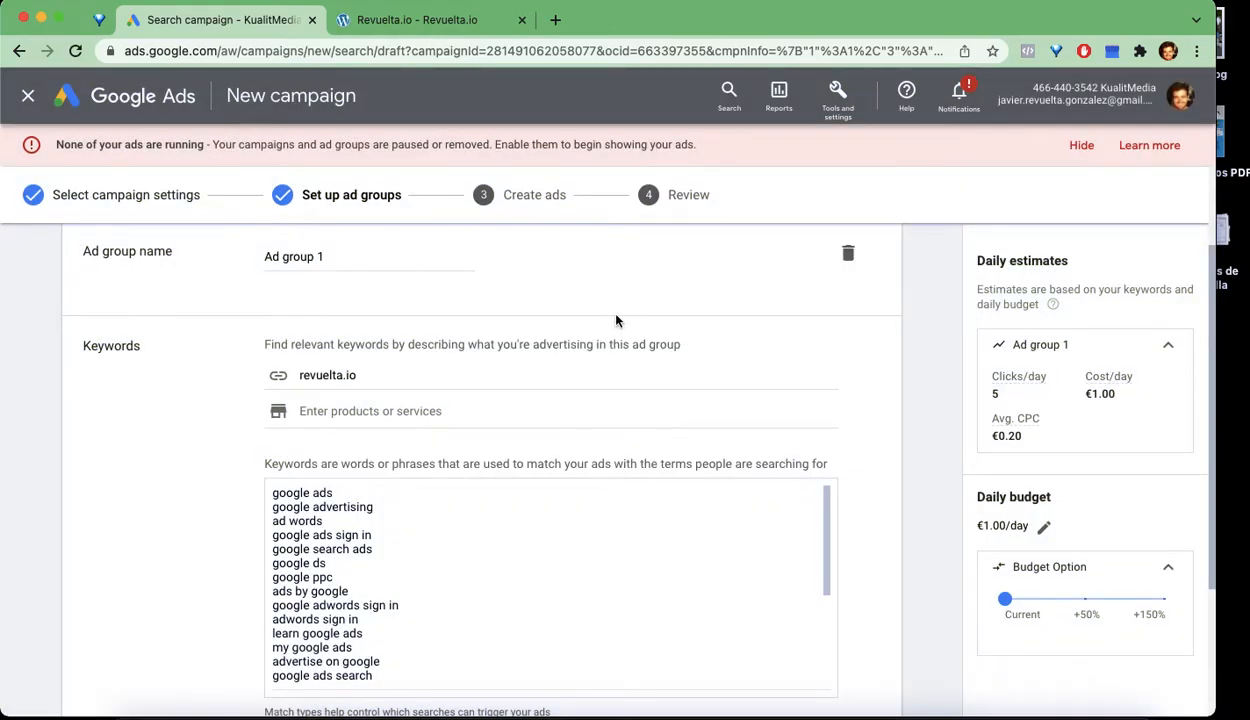
- Rename the ad group as Restaurant Design
{"action": "triple_click", "coordinate": [396, 251]}
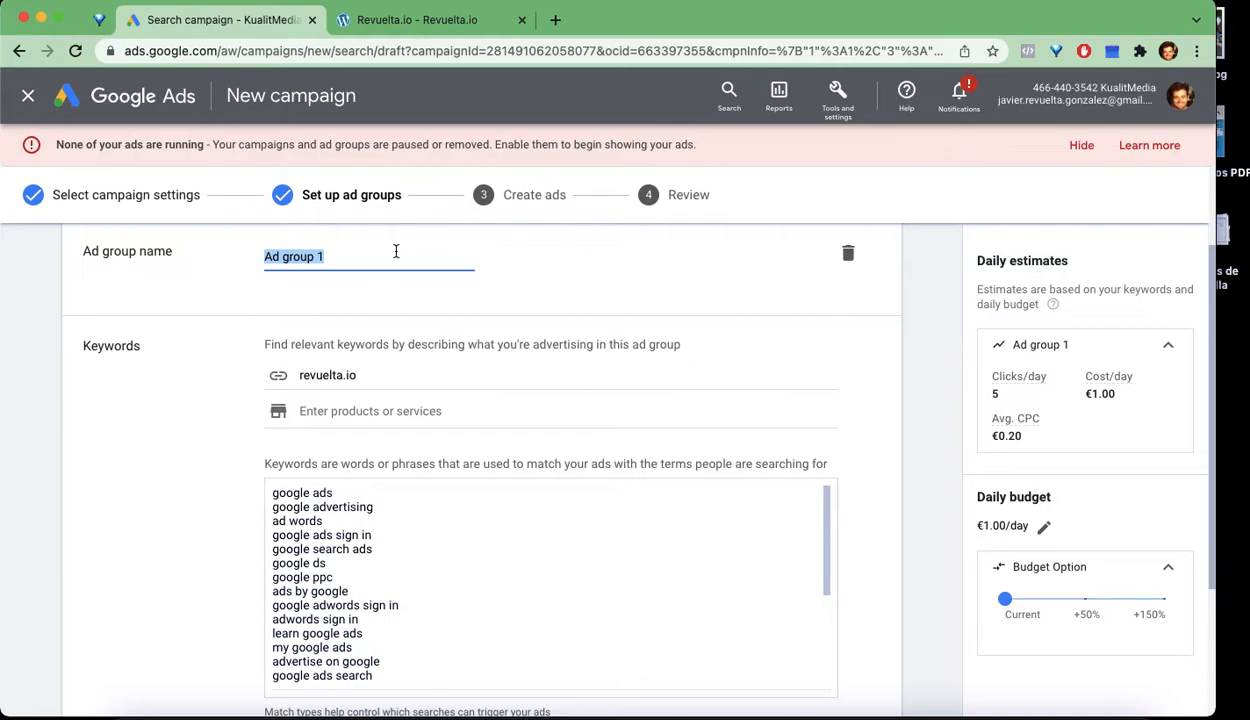
{"action": "key", "text": "BackSpace"}
{"action": "type", "text": "Restaurant"}
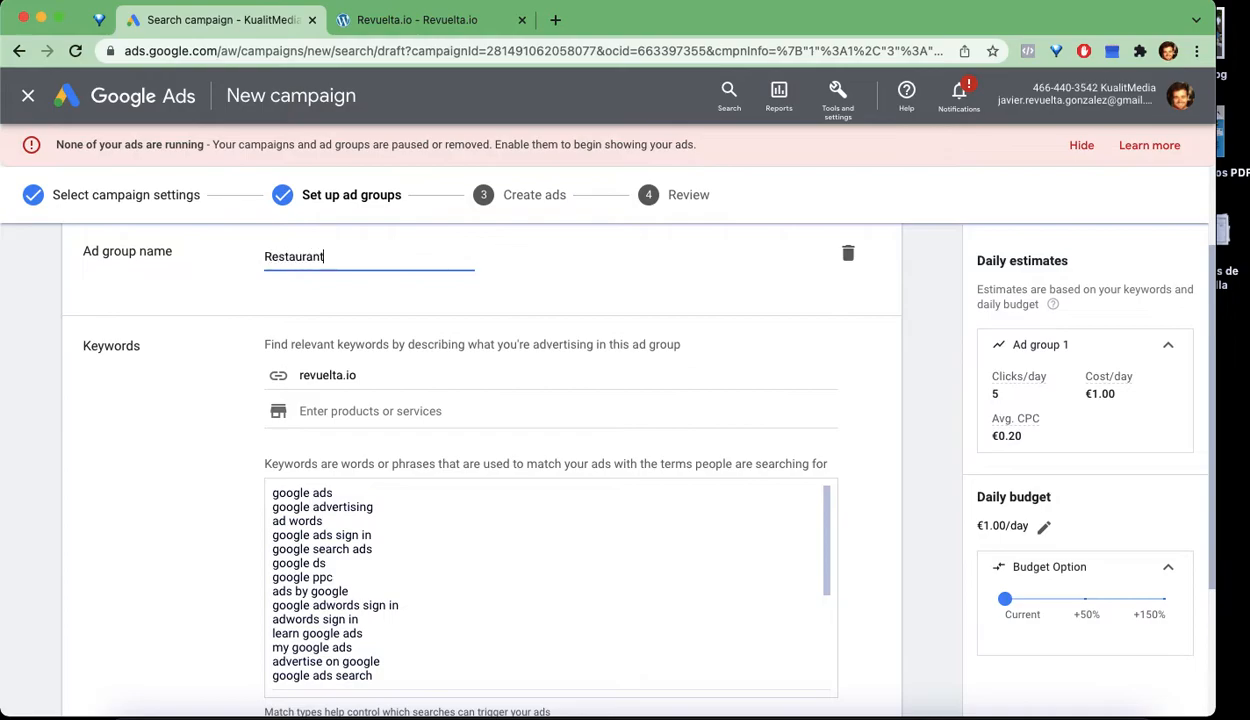
{"action": "type", "text": " Design"}
{"action": "left_click", "coordinate": [241, 461]}
- Review the suggested Google Ads keywords of the ad group and delete the whole list
{"action": "scroll", "coordinate": [234, 413], "scroll_direction": "down", "scroll_amount": 2}
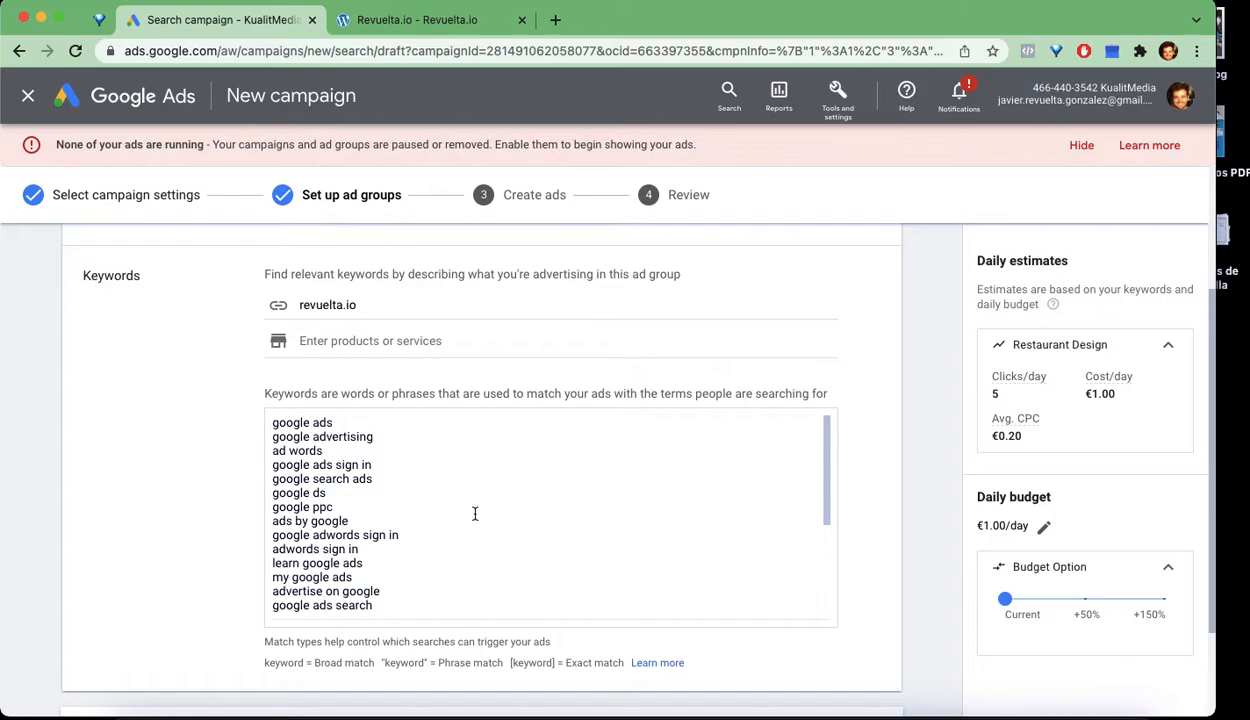
{"action": "scroll", "coordinate": [475, 513], "scroll_direction": "down", "scroll_amount": 2}
{"action": "scroll", "coordinate": [472, 520], "scroll_direction": "down", "scroll_amount": 5}
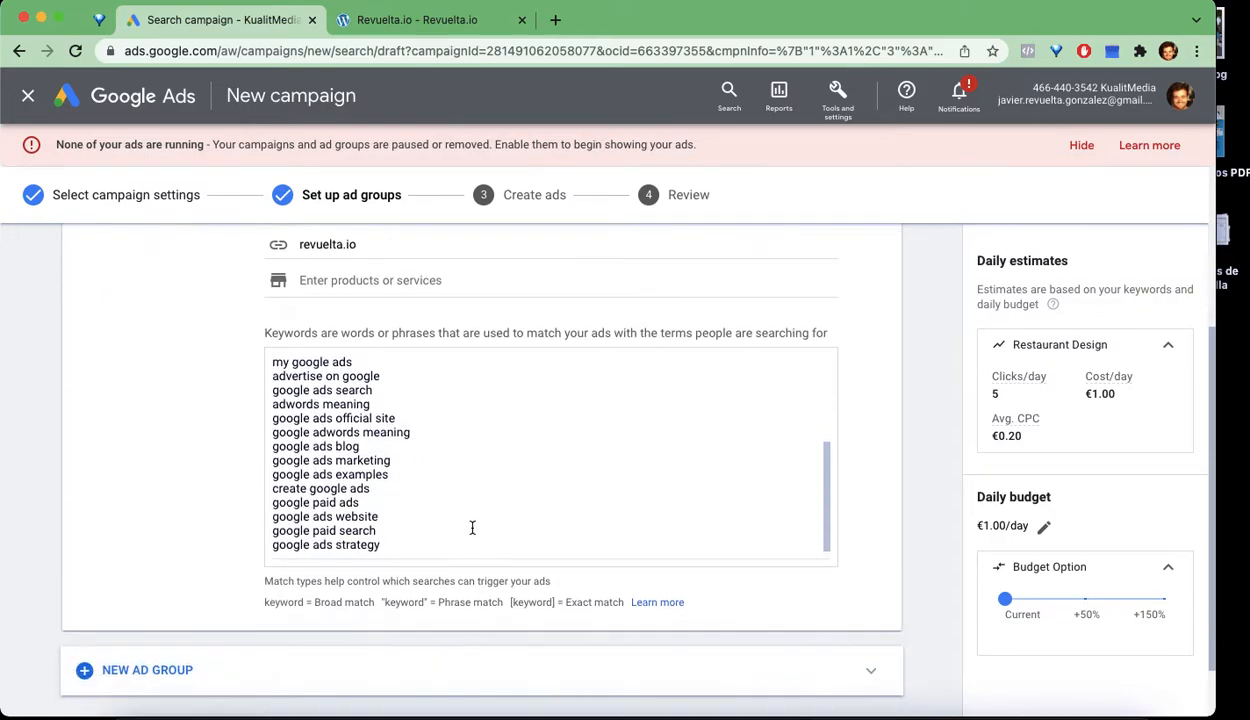
{"action": "scroll", "coordinate": [167, 424], "scroll_direction": "up", "scroll_amount": 1}
{"action": "left_click_drag", "start_coordinate": [399, 524], "coordinate": [272, 338]}
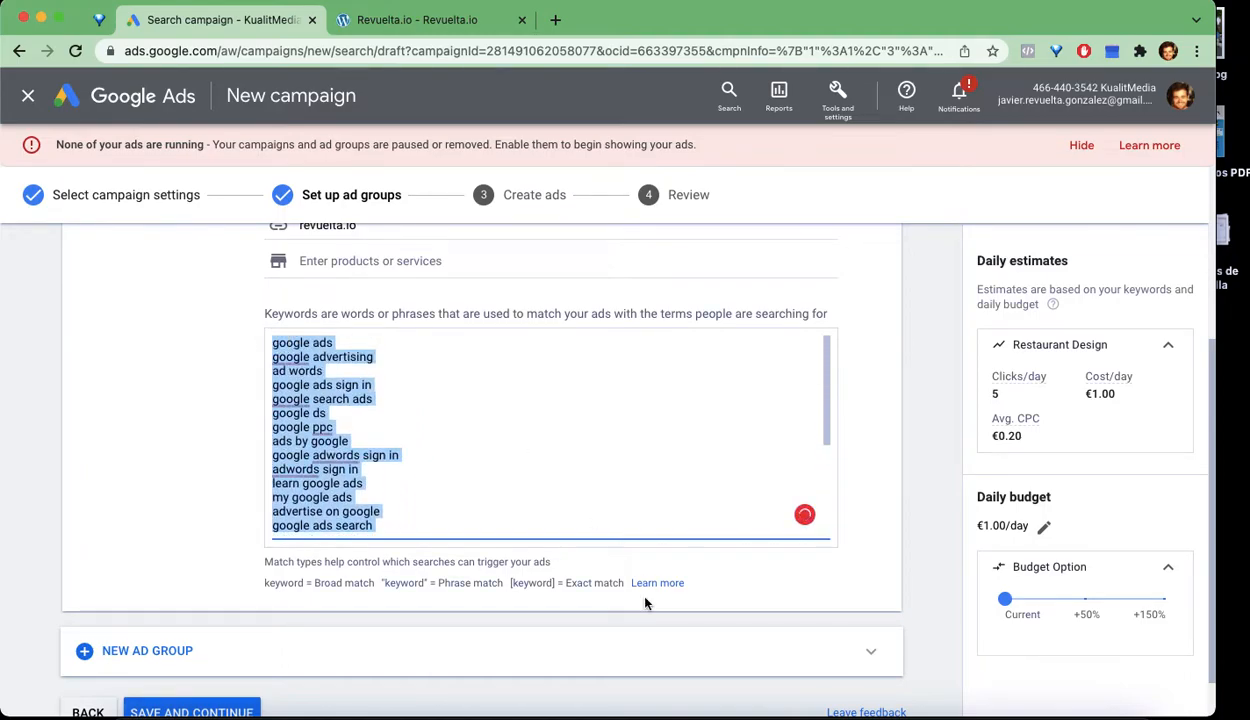
{"action": "key", "text": "BackSpace"}
- Copy the keyword phrases from "restaurant design" to "From design to the project management" in the Notes app into the ad group's keyword list
{"action": "left_click", "coordinate": [1091, 710]}
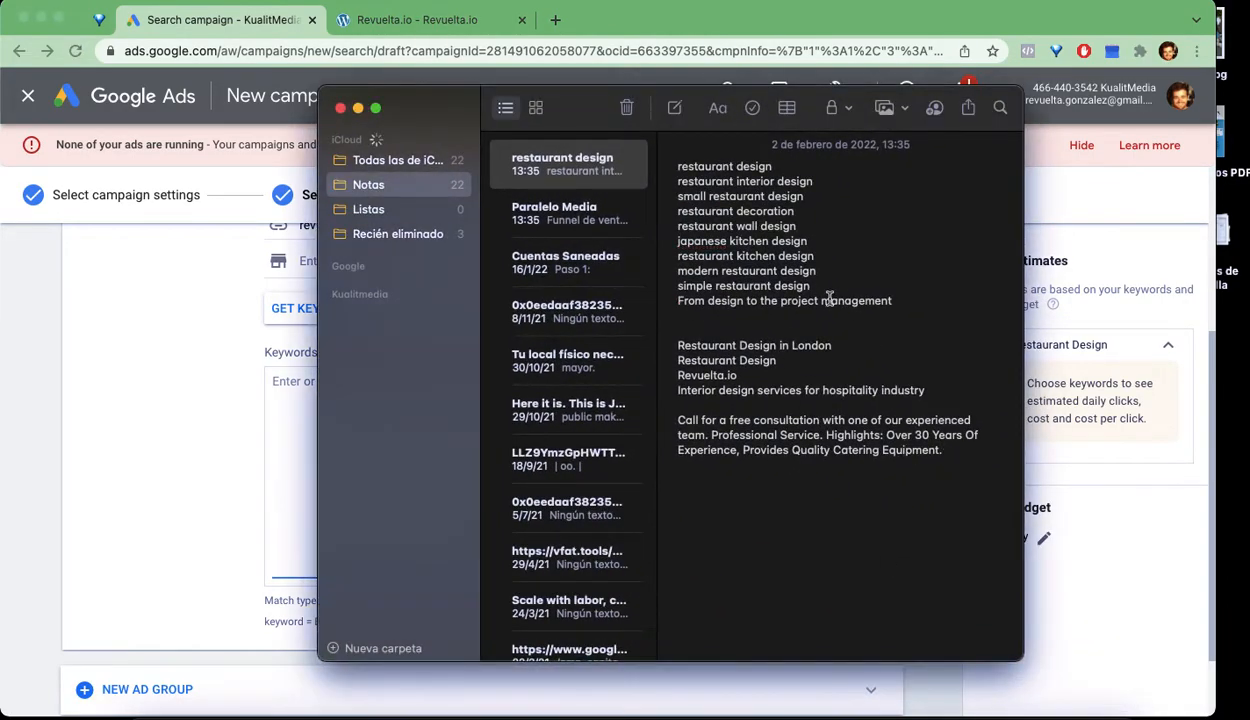
{"action": "left_click_drag", "start_coordinate": [888, 298], "coordinate": [677, 166]}
{"action": "key", "text": "super+c"}
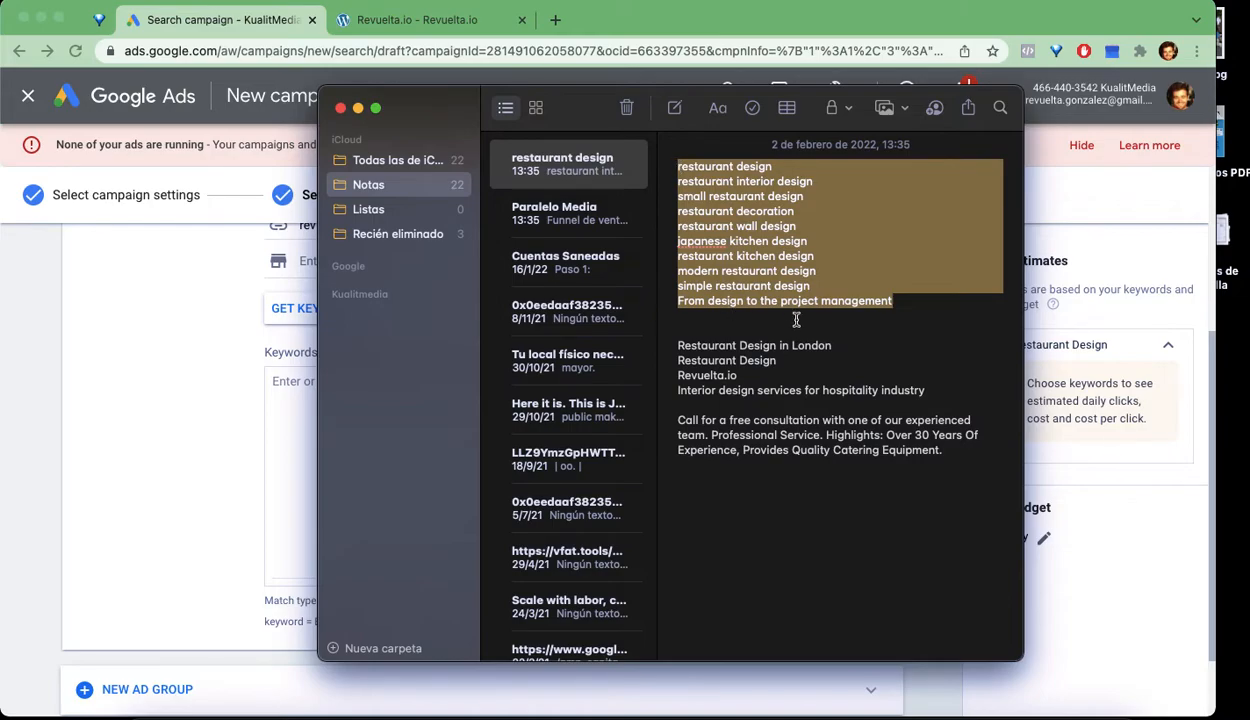
{"action": "left_click", "coordinate": [192, 418]}
{"action": "left_click", "coordinate": [358, 410]}
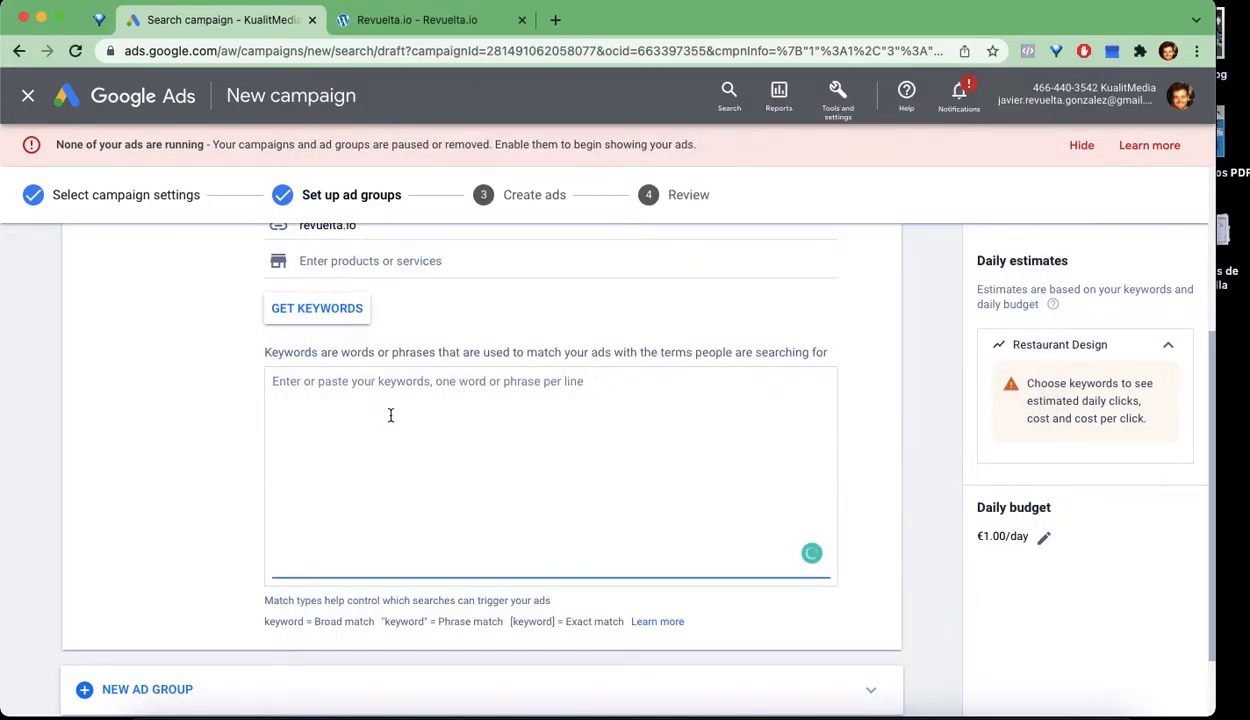
{"action": "key", "text": "super+v"}
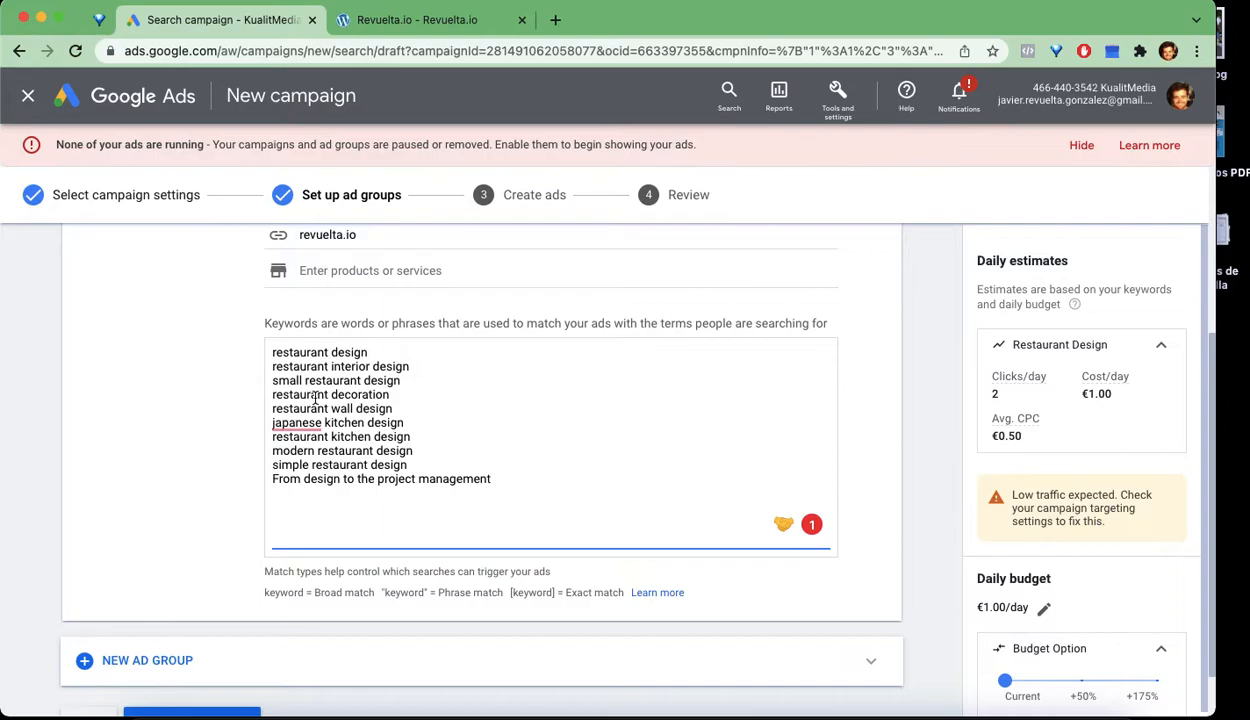
- Enclose the keywords "restaurant design" and "restaurant interior design" in quotation marks to make them phrase matches
{"action": "left_click", "coordinate": [272, 353]}
{"action": "type", "text": "\""}
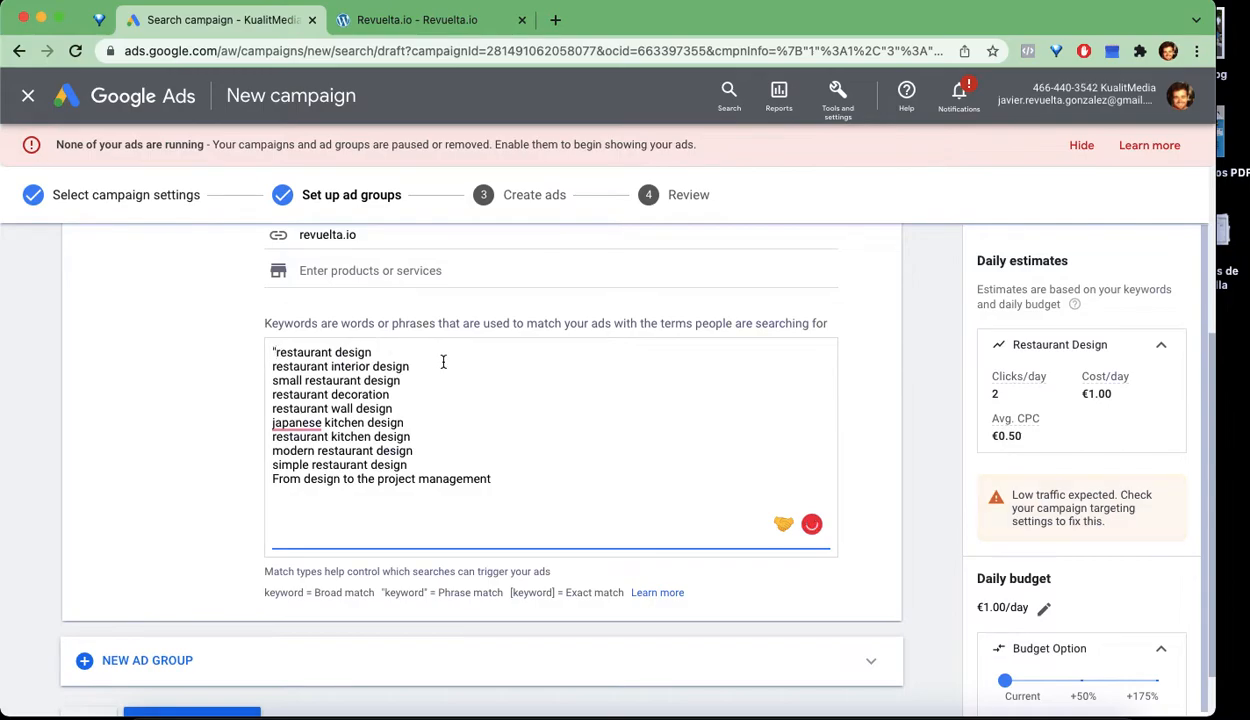
{"action": "left_click", "coordinate": [433, 352]}
{"action": "type", "text": "\""}
{"action": "left_click", "coordinate": [272, 367]}
{"action": "type", "text": "\""}
{"action": "left_click", "coordinate": [429, 363]}
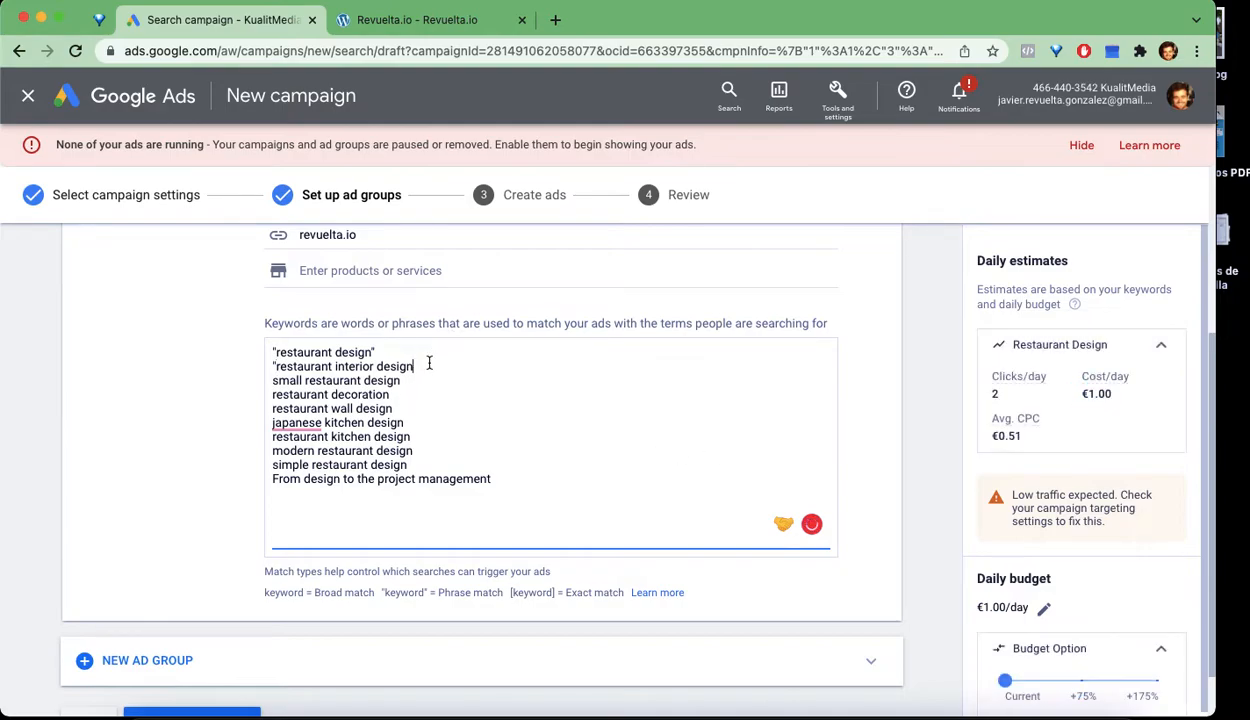
{"action": "type", "text": "\""}
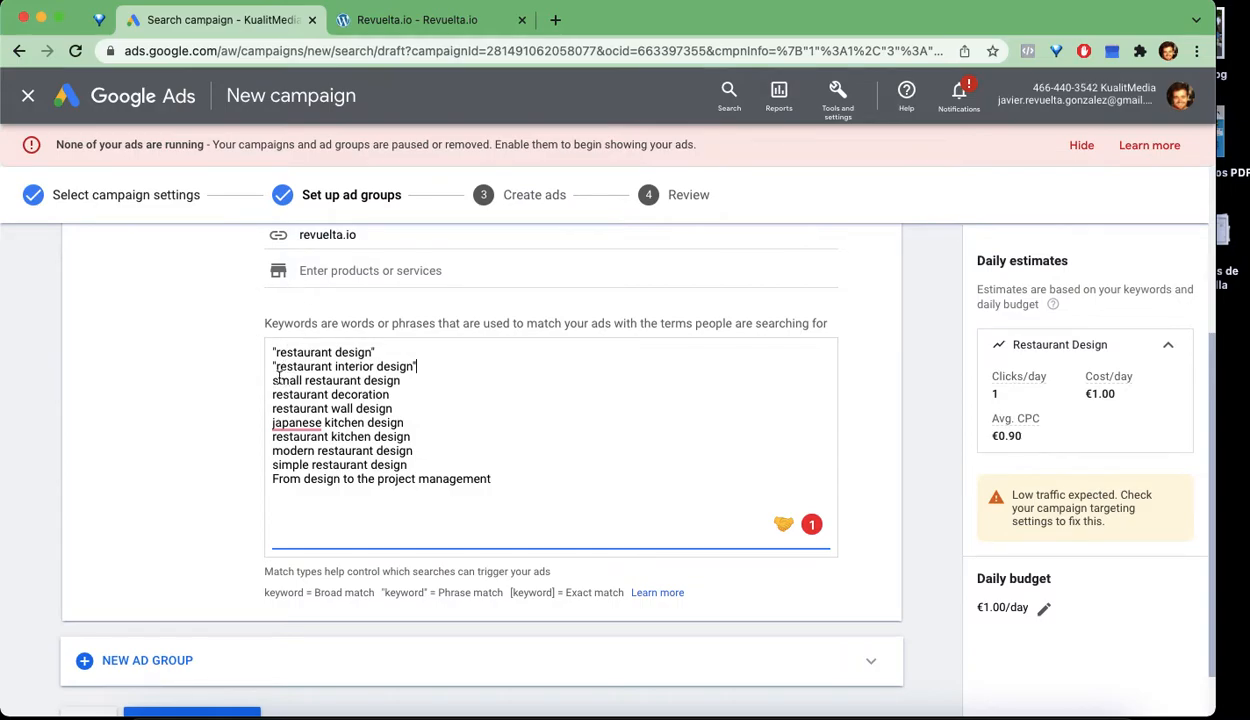
- Remove the quotation marks from the first two keywords in the ad group's list
{"action": "key", "text": "Left"}
{"action": "key", "text": "BackSpace"}
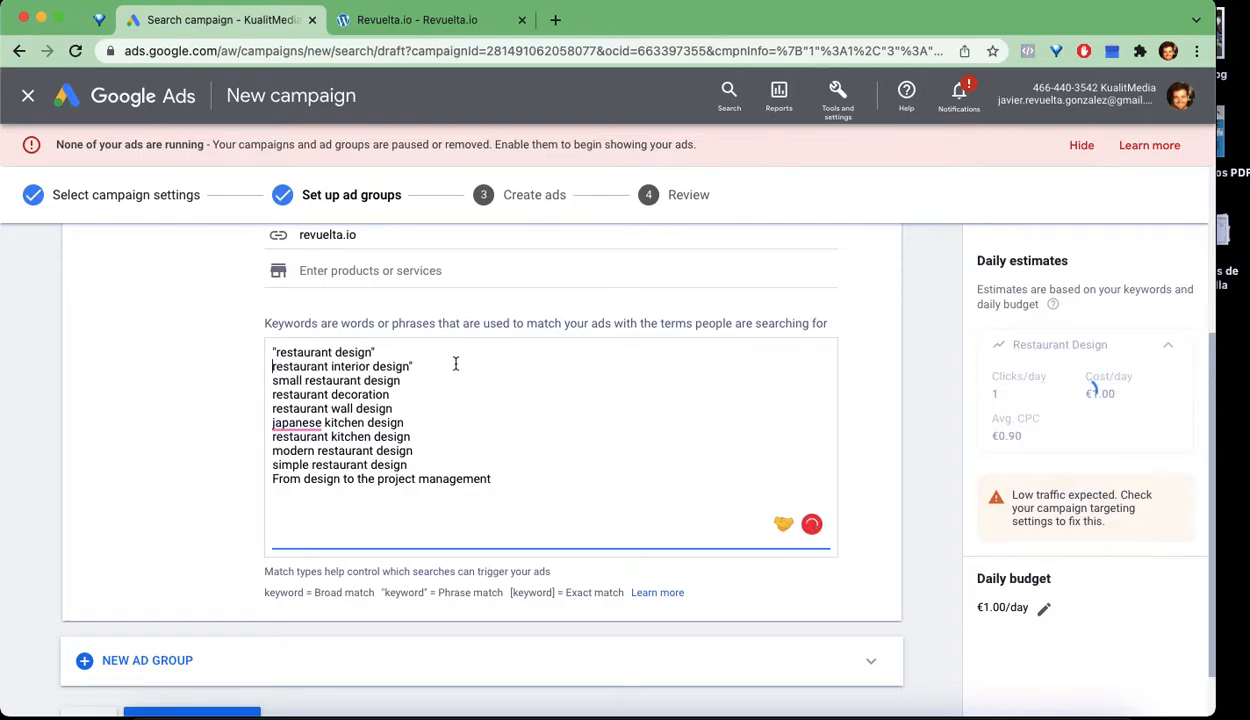
{"action": "key", "text": "BackSpace"}
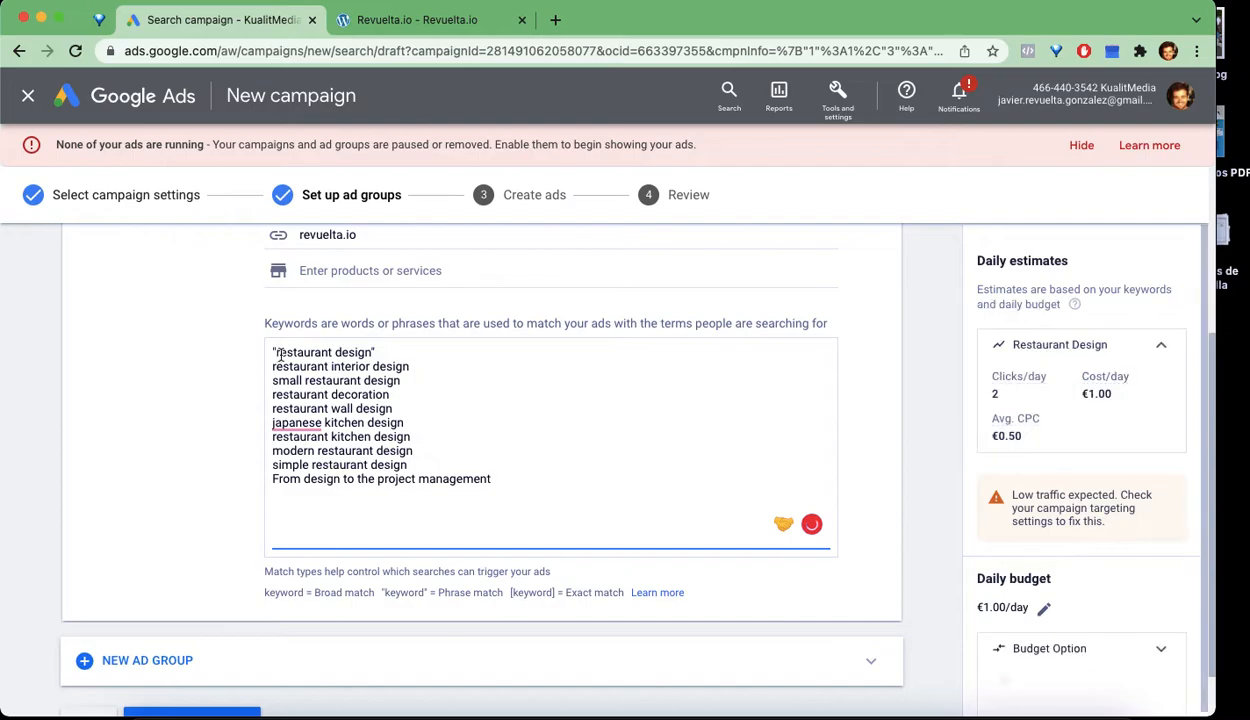
{"action": "left_click", "coordinate": [277, 352]}
{"action": "key", "text": "BackSpace"}
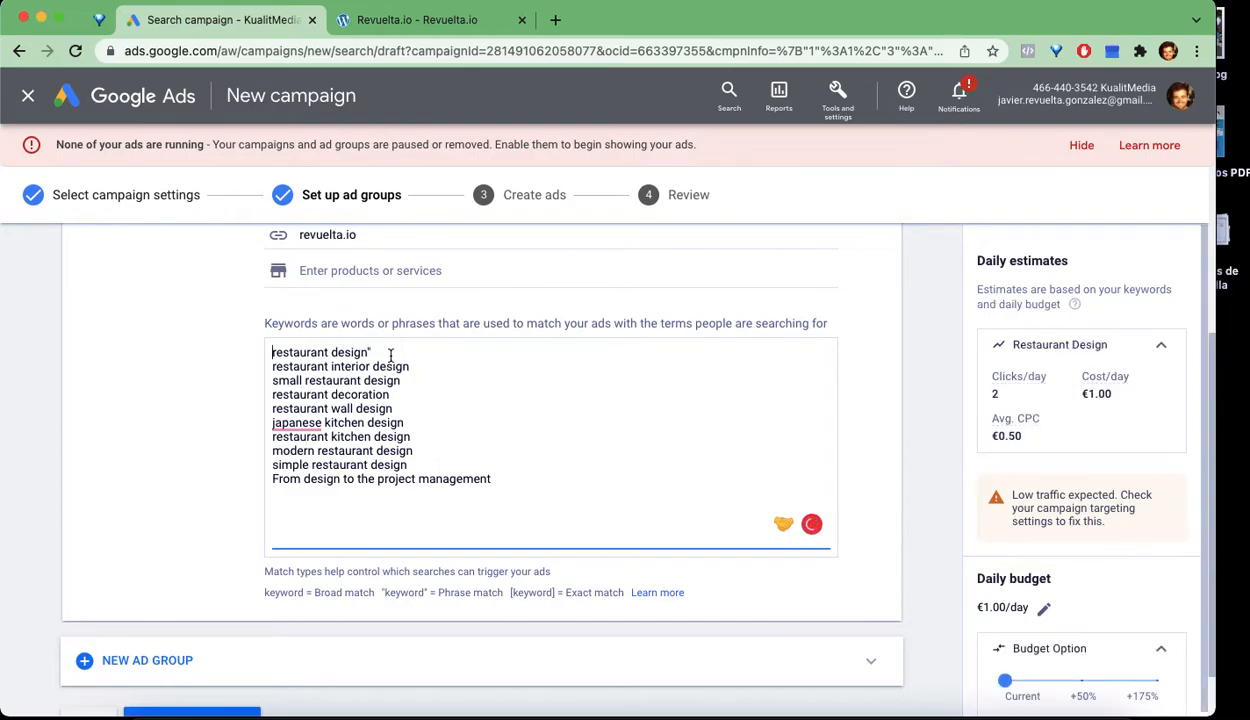
{"action": "key", "text": "BackSpace"}
- Check the keyword list and the match type notation below it, and save the ad group to continue to ad creation
{"action": "scroll", "coordinate": [265, 480], "scroll_direction": "down", "scroll_amount": 2}
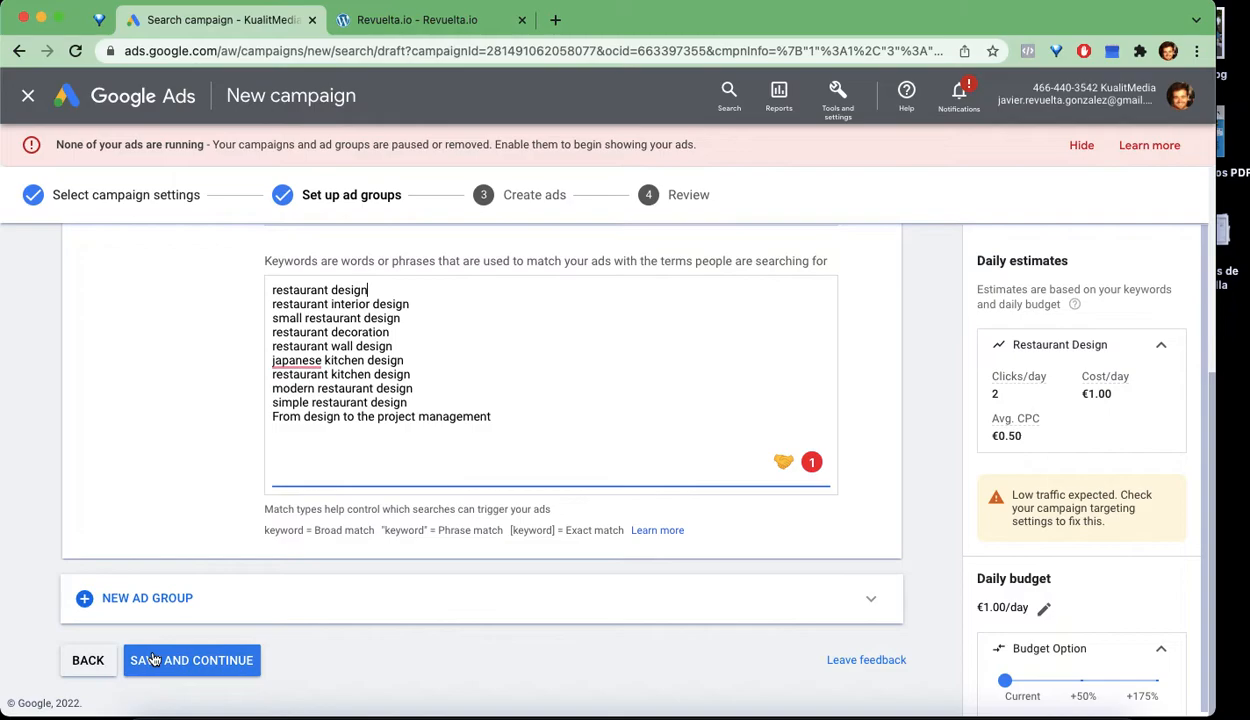
{"action": "scroll", "coordinate": [250, 430], "scroll_direction": "up", "scroll_amount": 4}
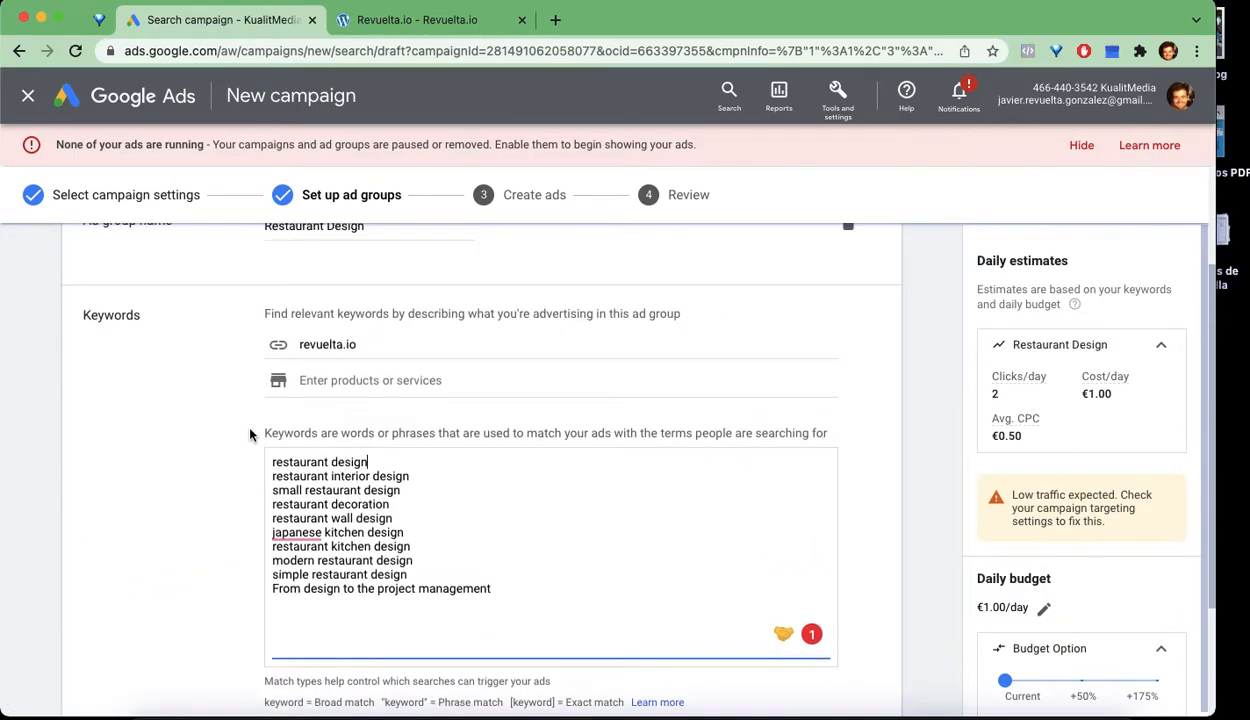
{"action": "scroll", "coordinate": [250, 434], "scroll_direction": "up", "scroll_amount": 1}
{"action": "scroll", "coordinate": [250, 434], "scroll_direction": "down", "scroll_amount": 3}
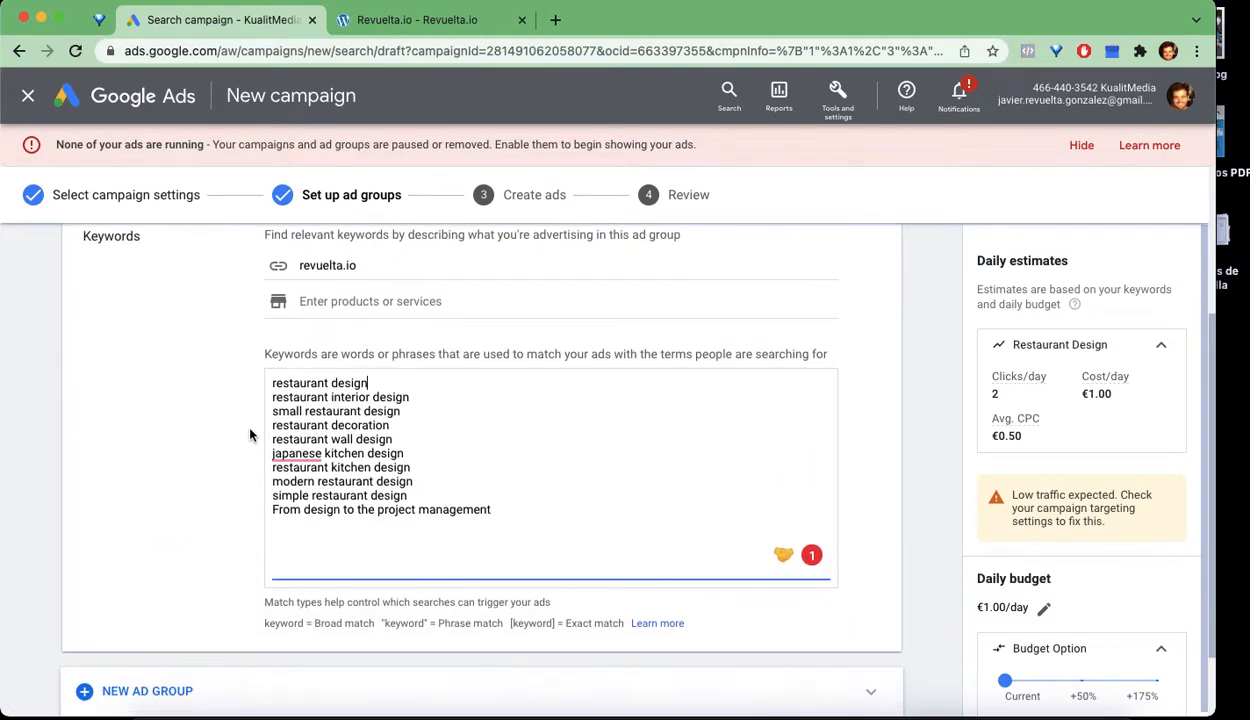
{"action": "scroll", "coordinate": [250, 434], "scroll_direction": "down", "scroll_amount": 1}
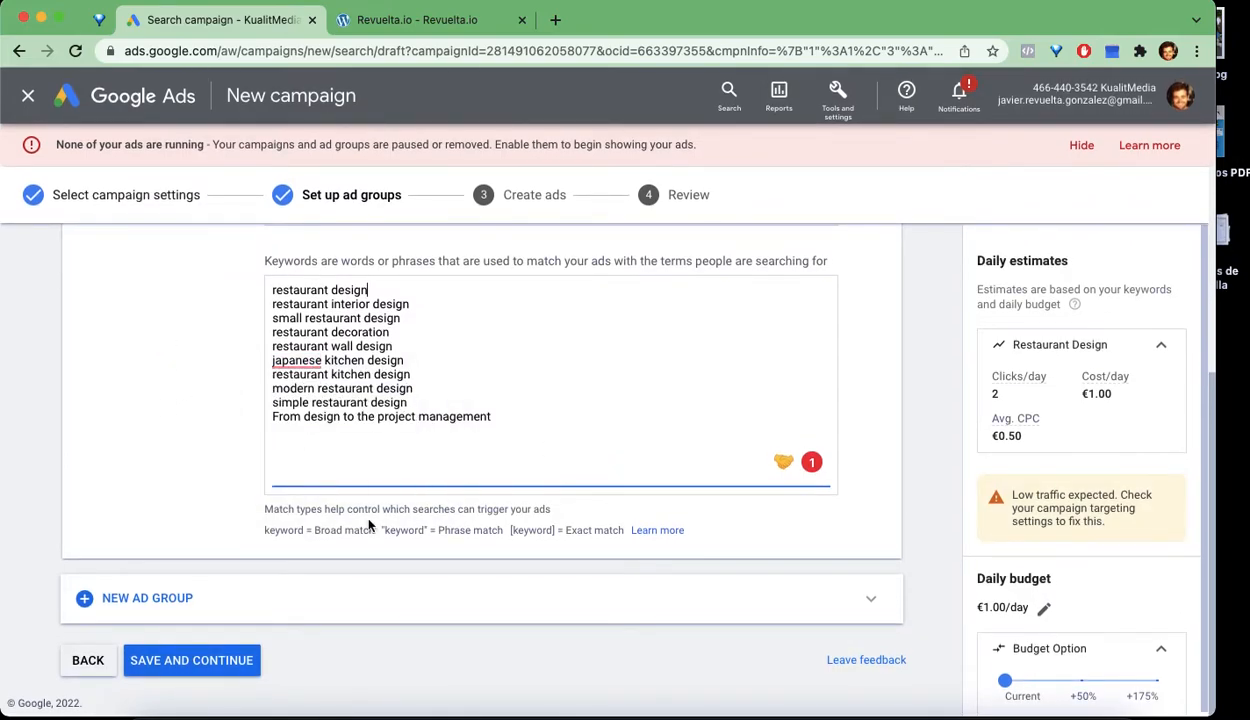
{"action": "left_click", "coordinate": [269, 532]}
{"action": "left_click_drag", "start_coordinate": [269, 532], "coordinate": [619, 541]}
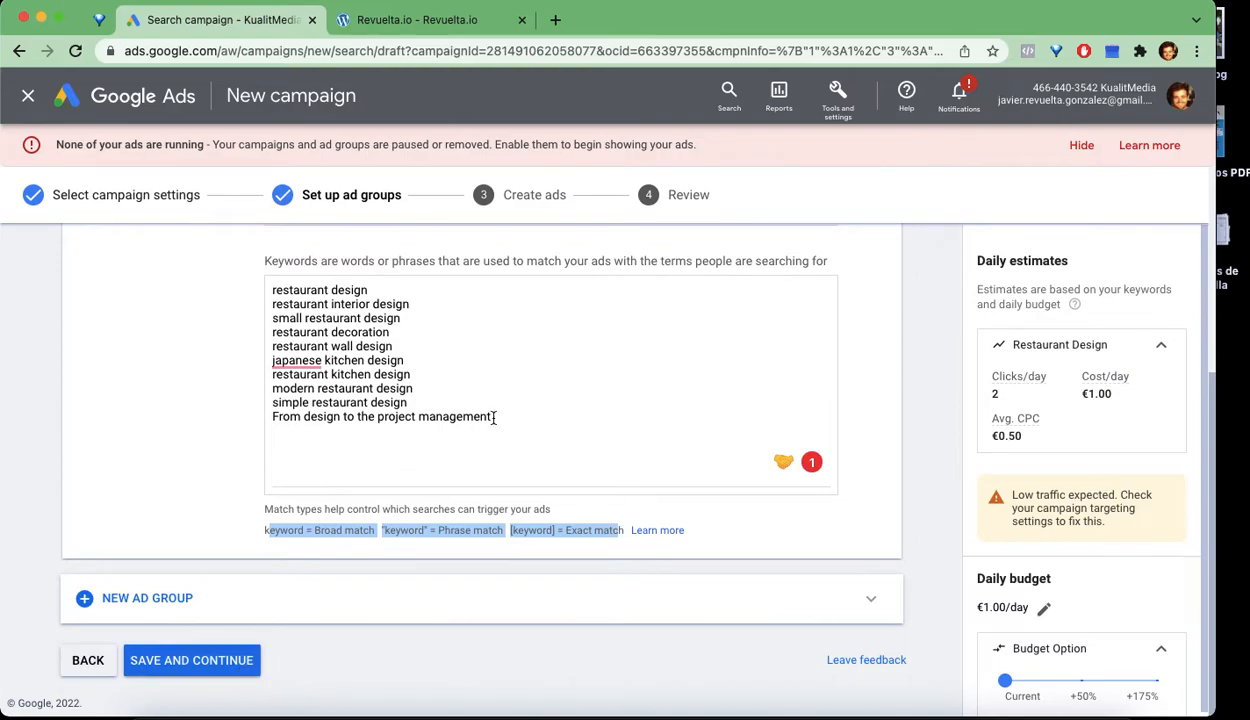
{"action": "left_click", "coordinate": [223, 663]}
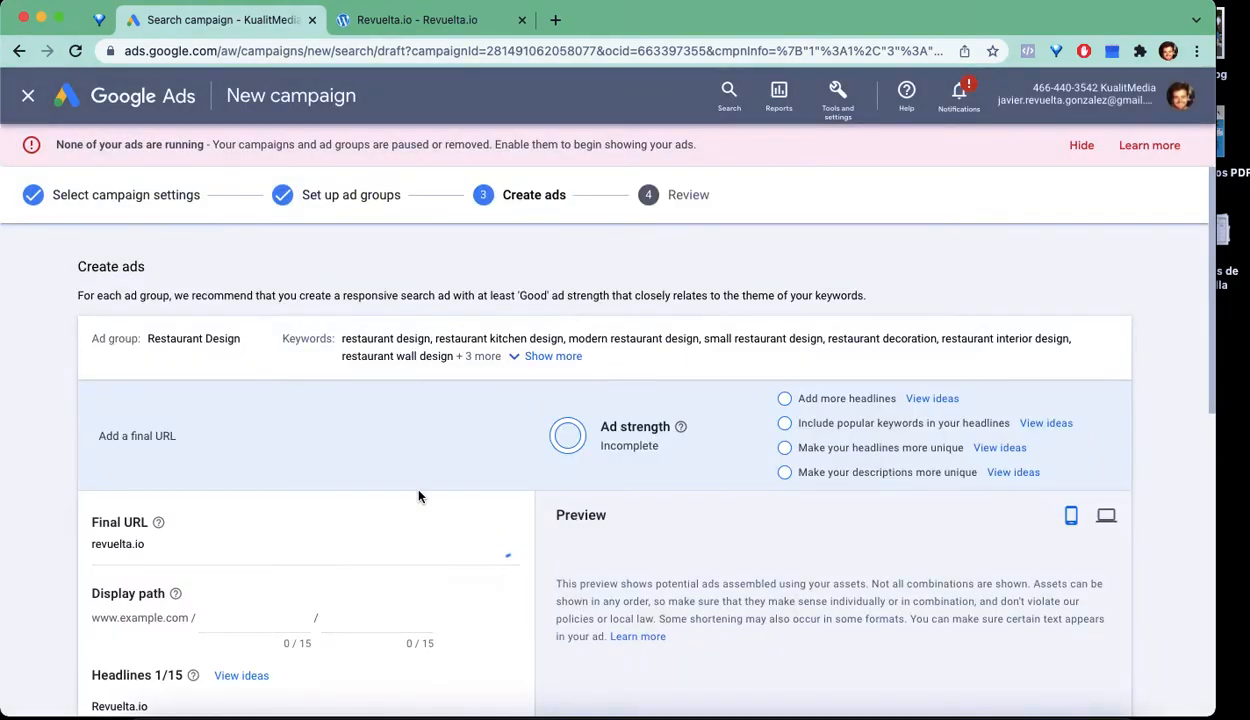
- Examine the ad form's final URL, display path, suggested headline keywords and headline fields
{"action": "scroll", "coordinate": [256, 588], "scroll_direction": "down", "scroll_amount": 1}
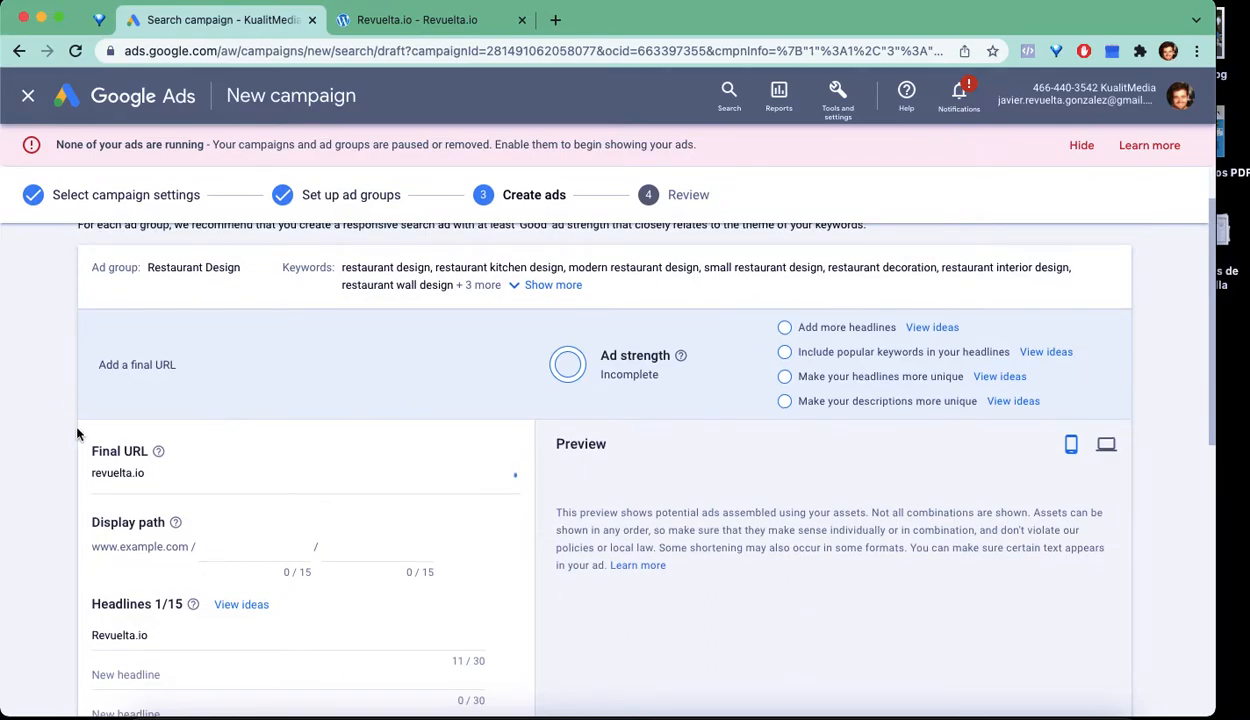
{"action": "scroll", "coordinate": [77, 432], "scroll_direction": "down", "scroll_amount": 1}
{"action": "scroll", "coordinate": [77, 432], "scroll_direction": "down", "scroll_amount": 3}
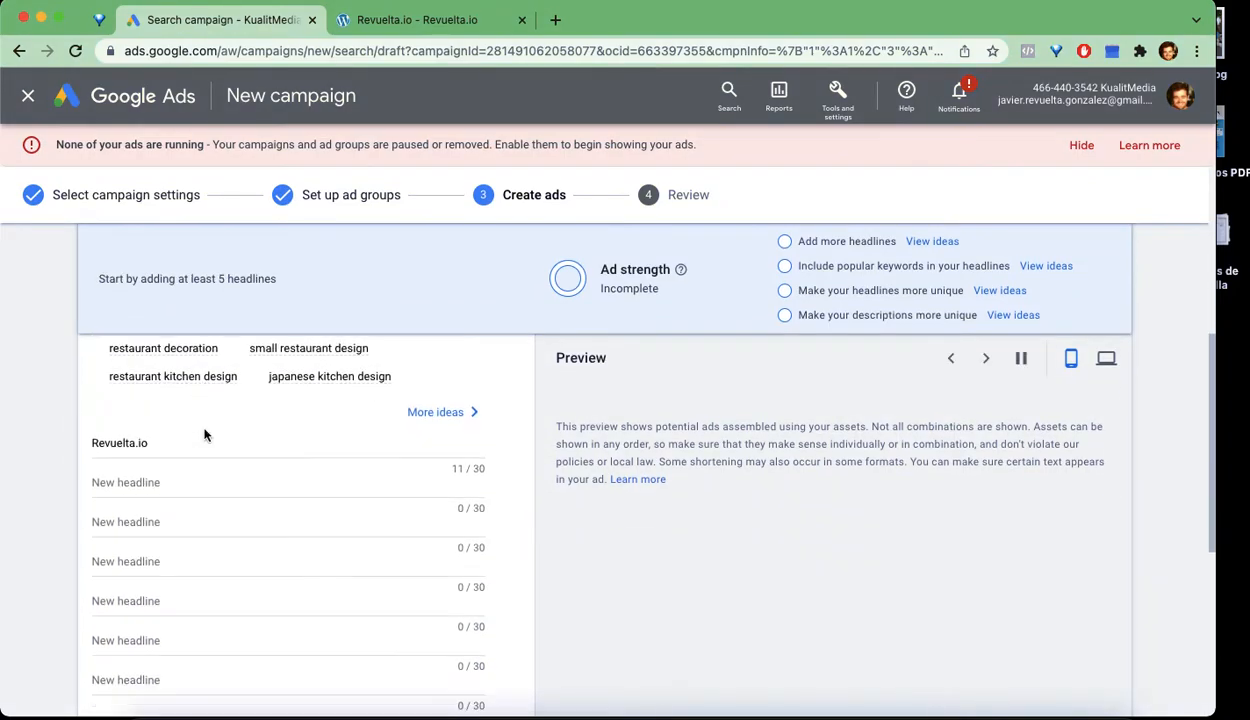
{"action": "scroll", "coordinate": [204, 433], "scroll_direction": "up", "scroll_amount": 4}
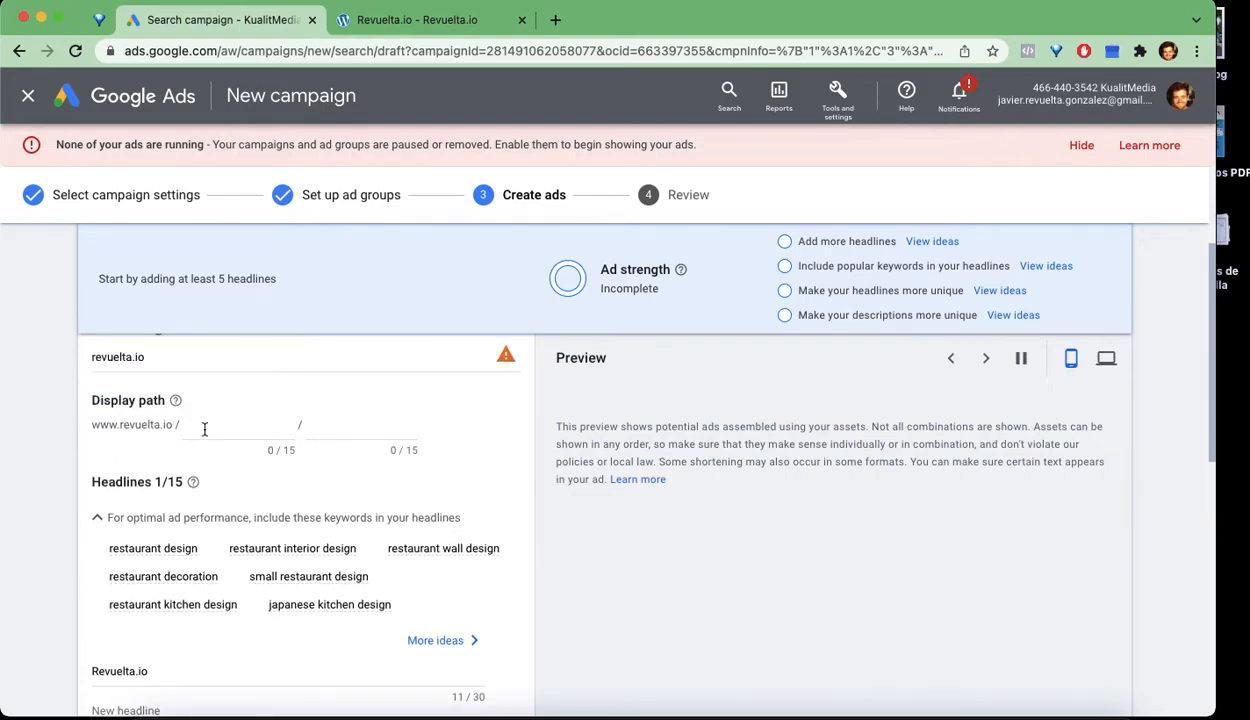
{"action": "scroll", "coordinate": [204, 430], "scroll_direction": "down", "scroll_amount": 3}
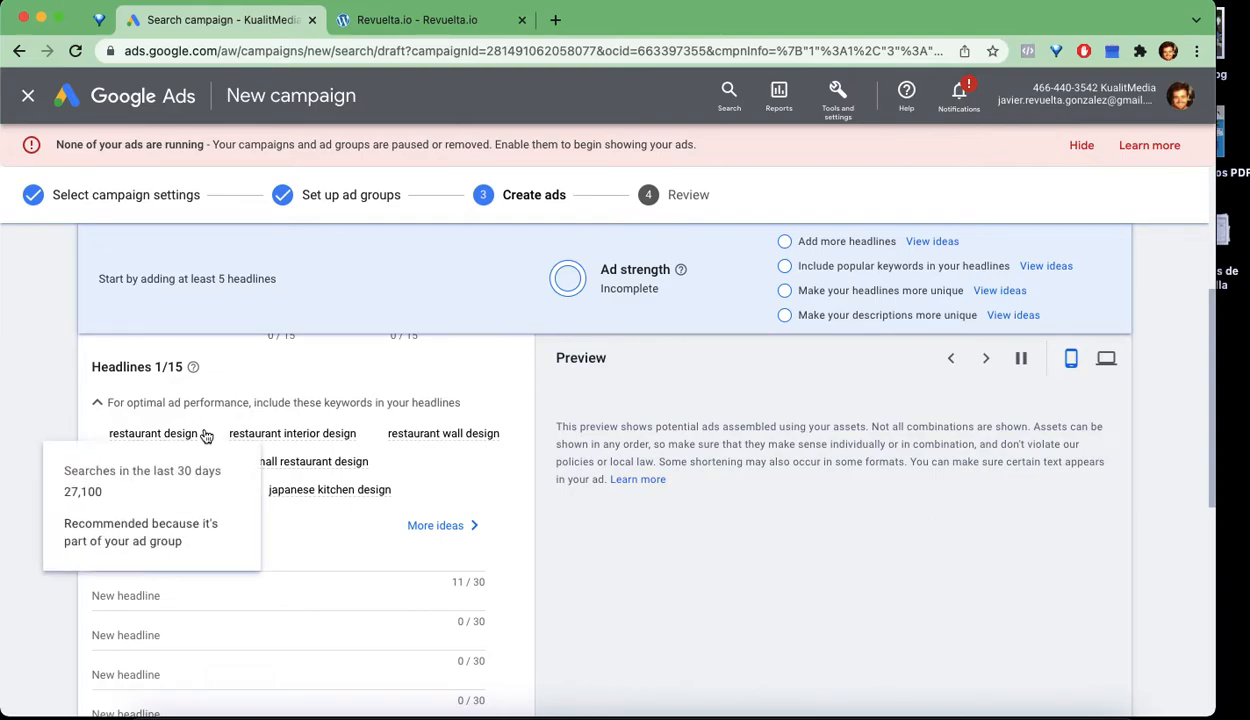
{"action": "scroll", "coordinate": [62, 380], "scroll_direction": "up", "scroll_amount": 3}
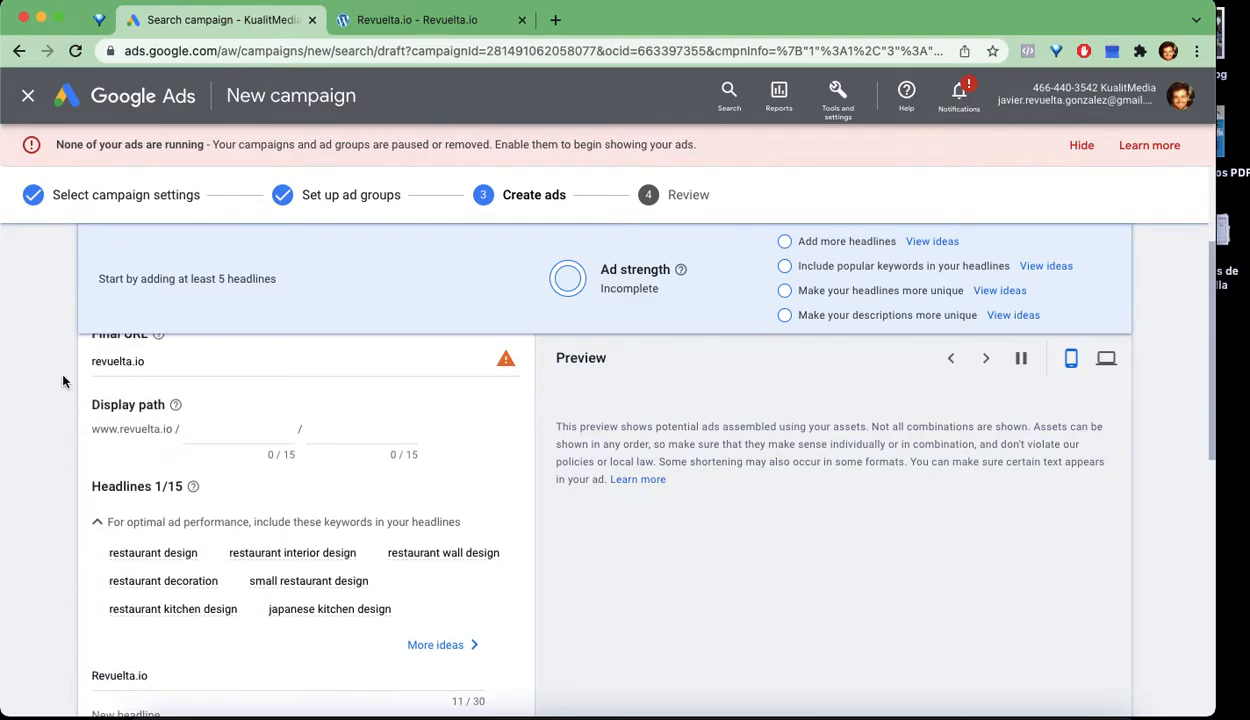
{"action": "scroll", "coordinate": [62, 380], "scroll_direction": "up", "scroll_amount": 1}
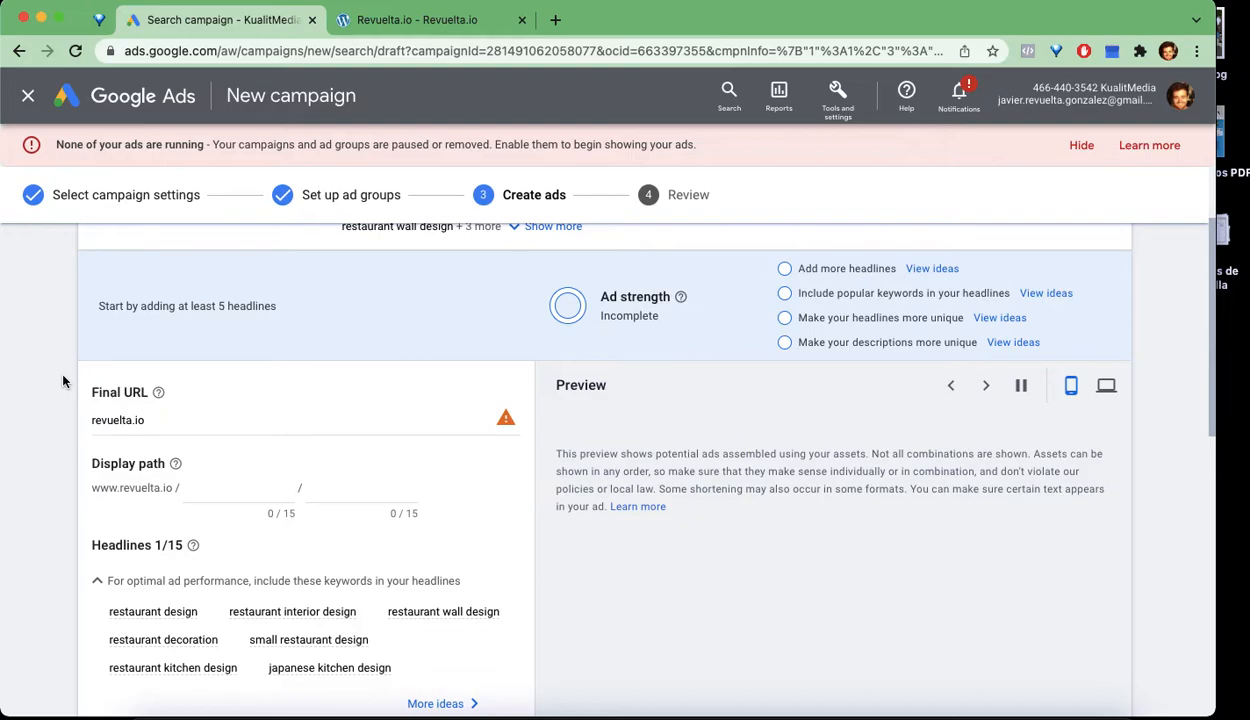
{"action": "scroll", "coordinate": [62, 380], "scroll_direction": "up", "scroll_amount": 2}
{"action": "scroll", "coordinate": [96, 408], "scroll_direction": "up", "scroll_amount": 1}
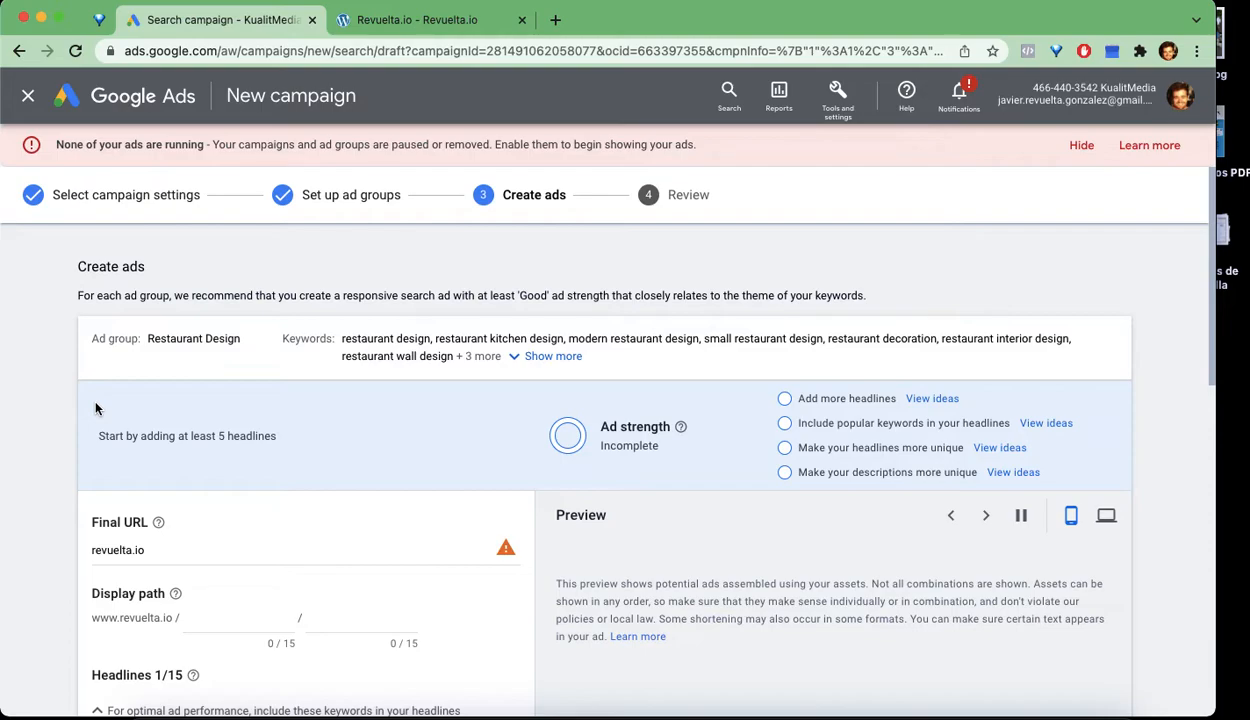
{"action": "scroll", "coordinate": [65, 312], "scroll_direction": "down", "scroll_amount": 2}
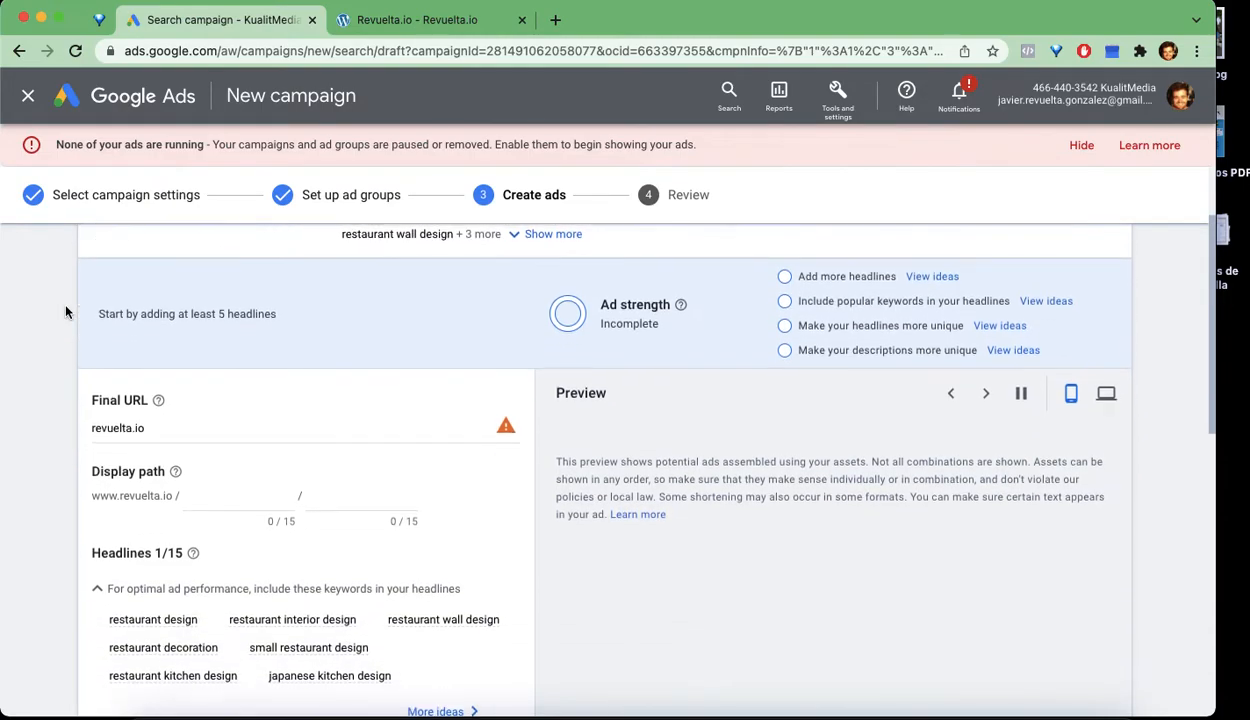
{"action": "scroll", "coordinate": [65, 312], "scroll_direction": "down", "scroll_amount": 2}
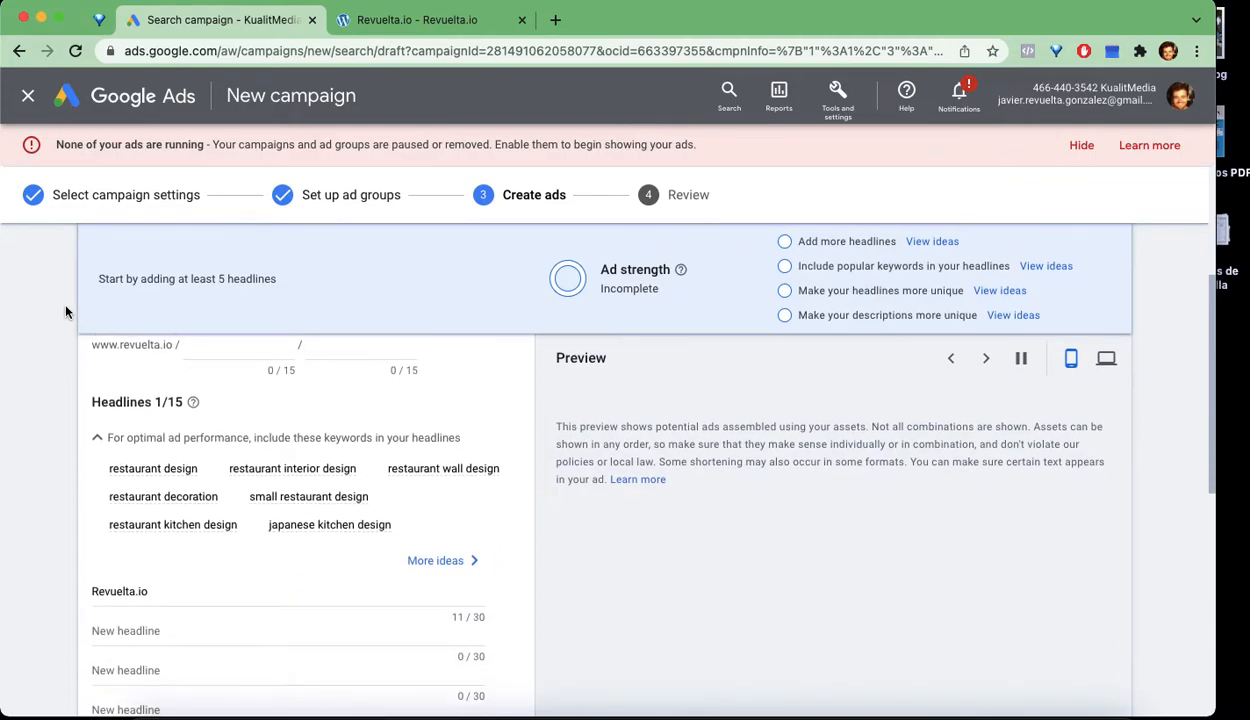
{"action": "scroll", "coordinate": [65, 312], "scroll_direction": "up", "scroll_amount": 2}
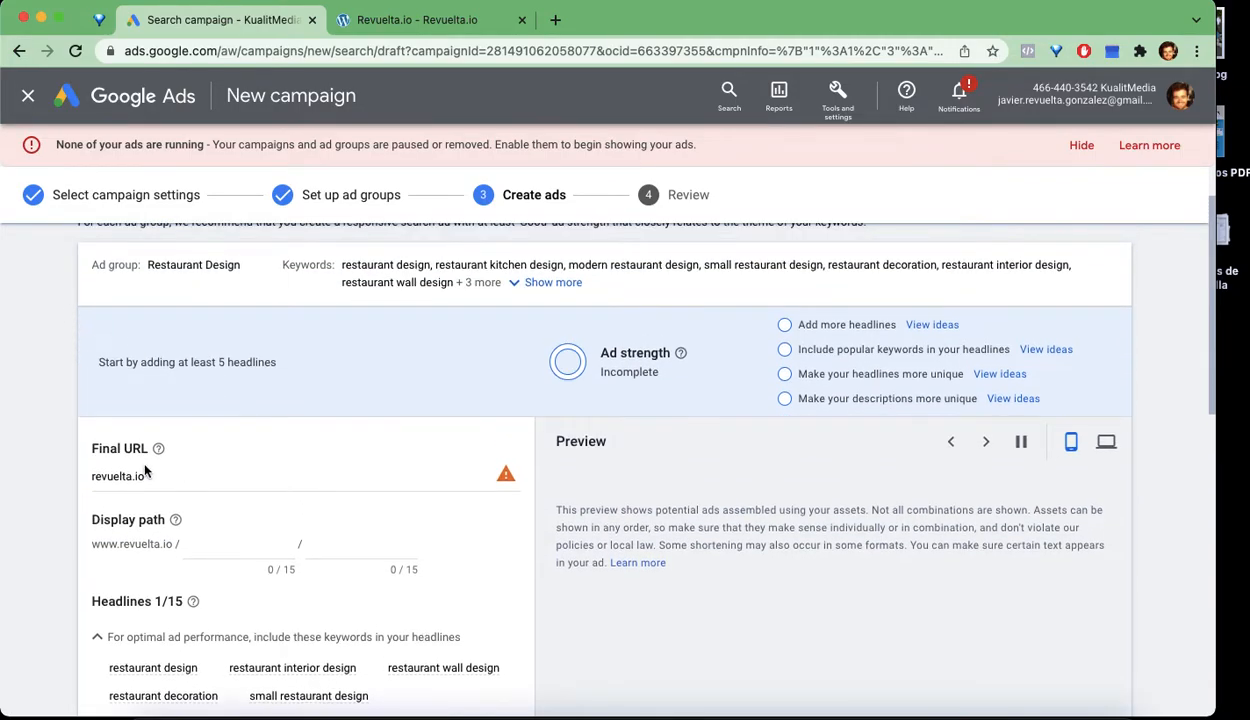
- View the revuelta.io website used as the ad's final URL and return to the campaign draft
{"action": "left_click", "coordinate": [178, 472]}
{"action": "left_click", "coordinate": [396, 24]}
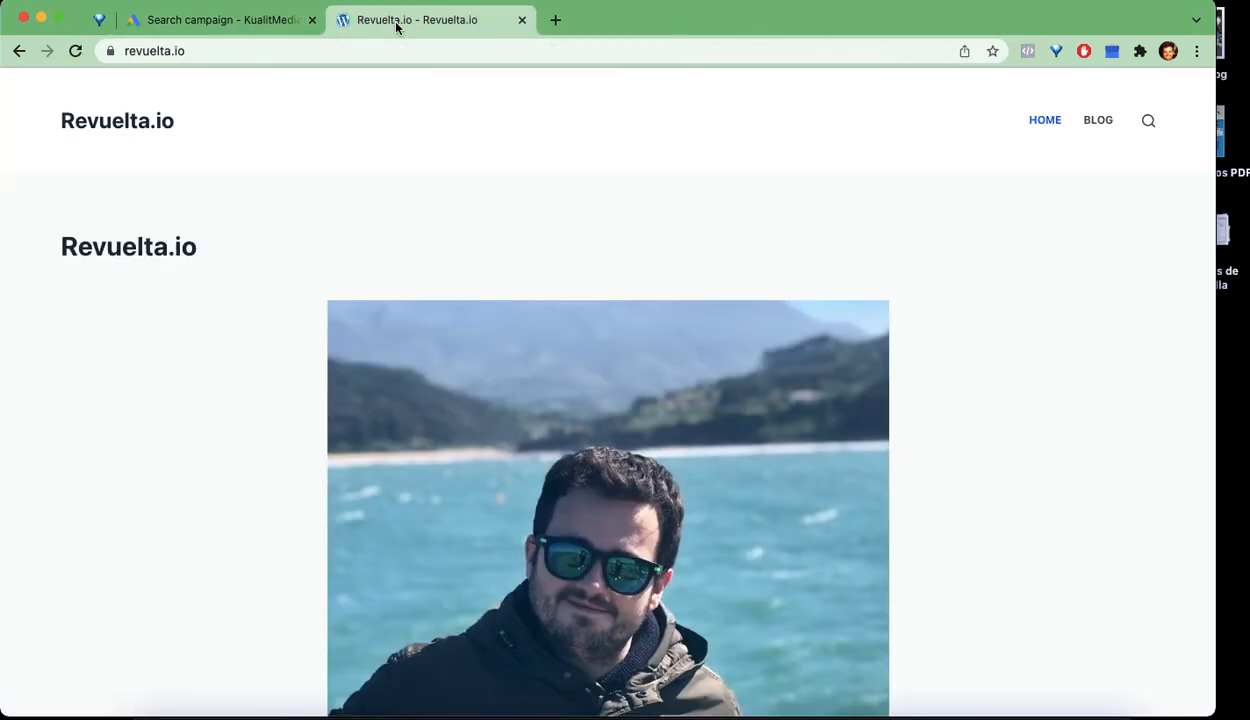
{"action": "left_click", "coordinate": [221, 22]}
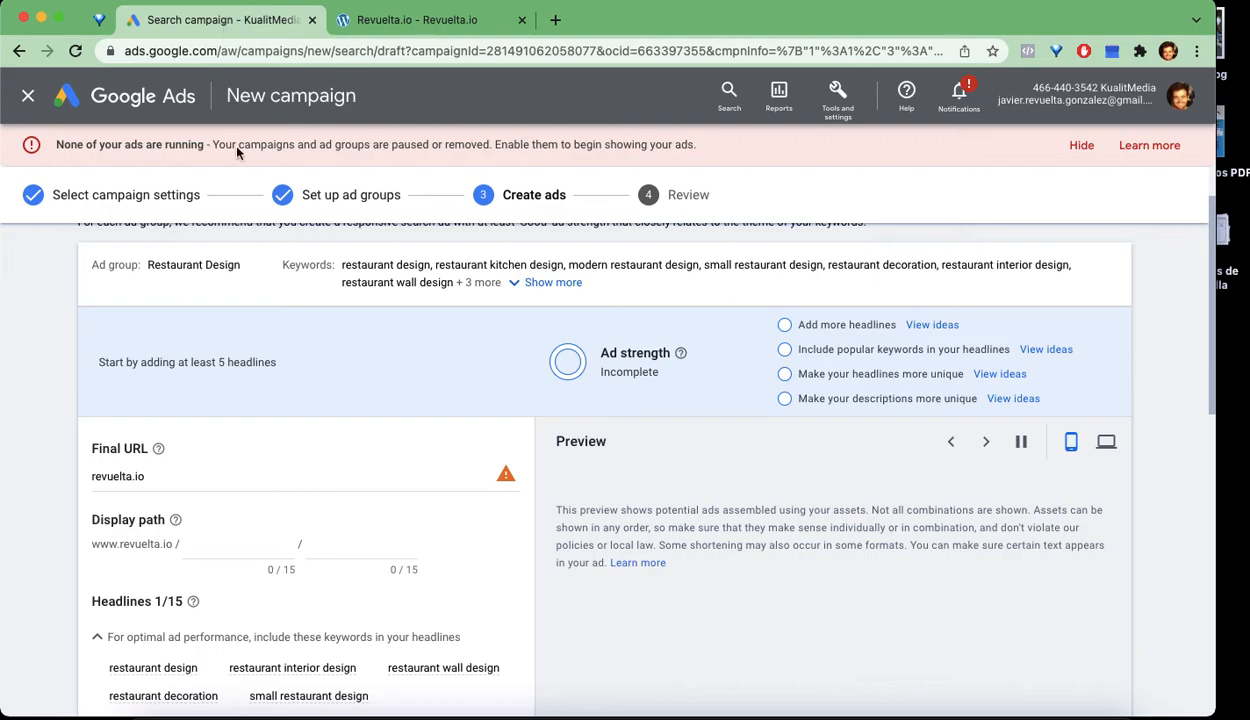
- Set the two parts of the ad's display path to "restaurant" and "design"
{"action": "left_click", "coordinate": [216, 542]}
{"action": "type", "text": "res"}
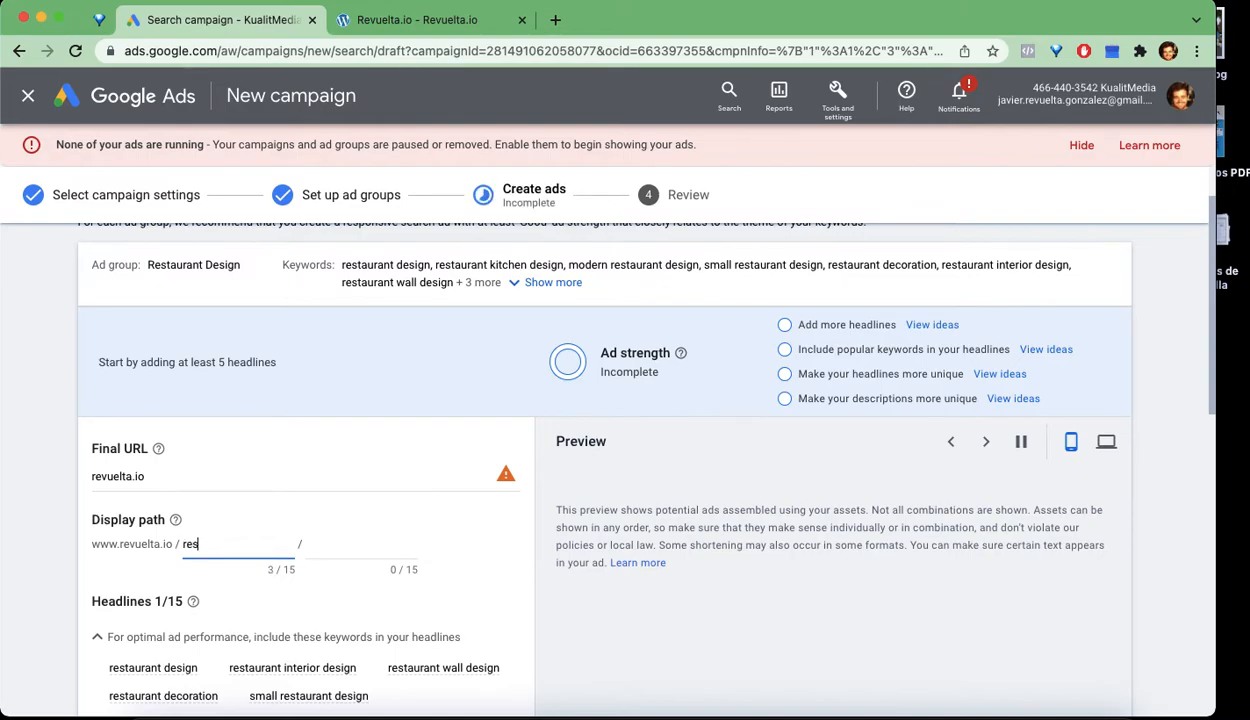
{"action": "type", "text": "taurant"}
{"action": "left_click", "coordinate": [355, 540]}
{"action": "type", "text": "design"}
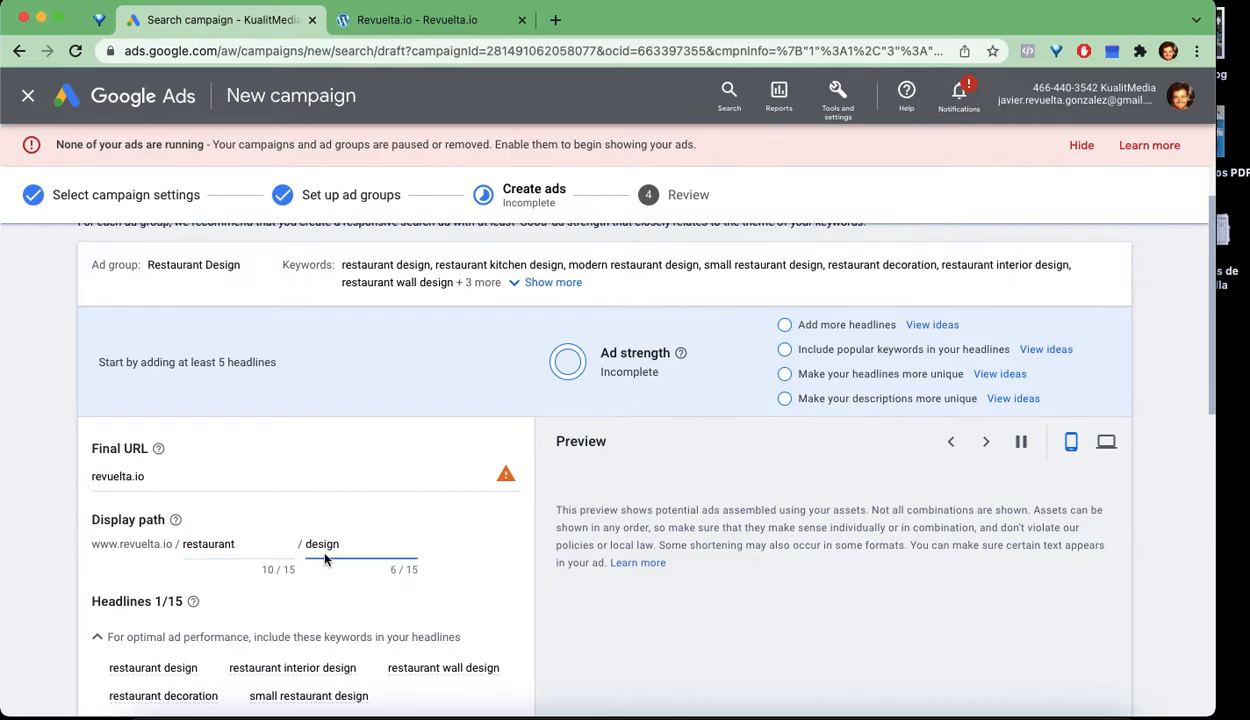
- Add a keyword insertion to the second headline with the default text "Restaurant Design" in sentence case
{"action": "scroll", "coordinate": [88, 572], "scroll_direction": "down", "scroll_amount": 2}
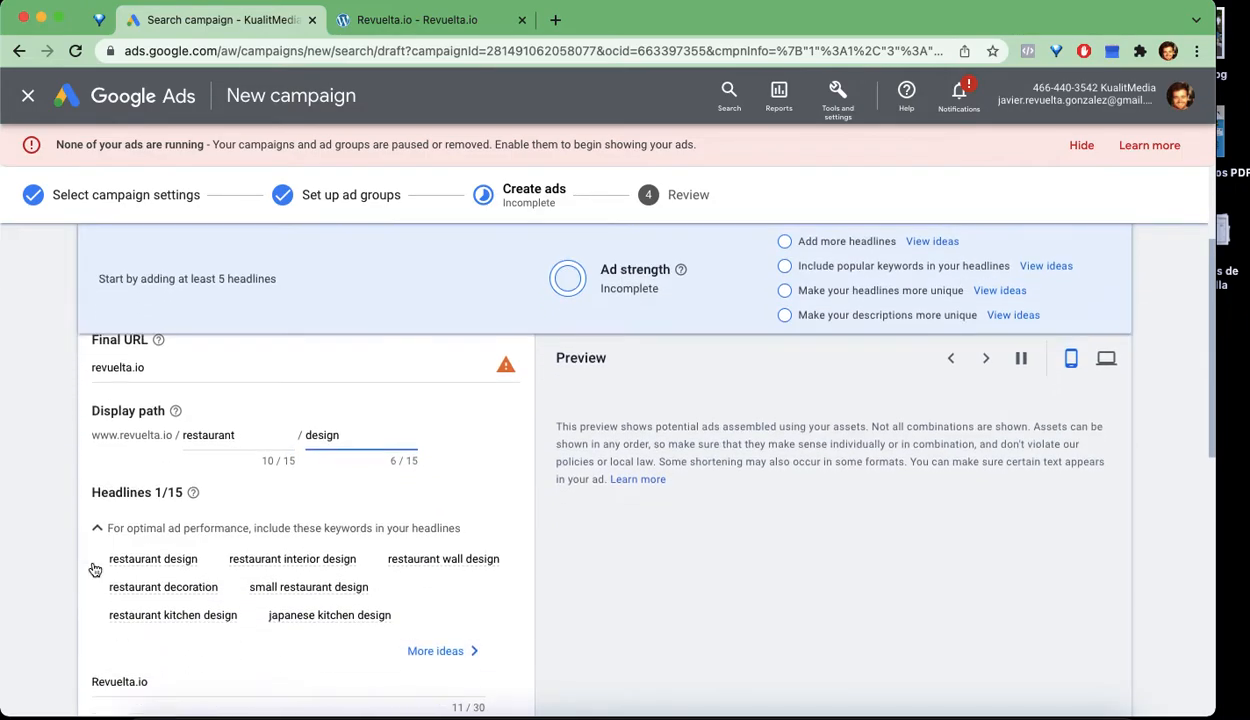
{"action": "scroll", "coordinate": [150, 560], "scroll_direction": "down", "scroll_amount": 3}
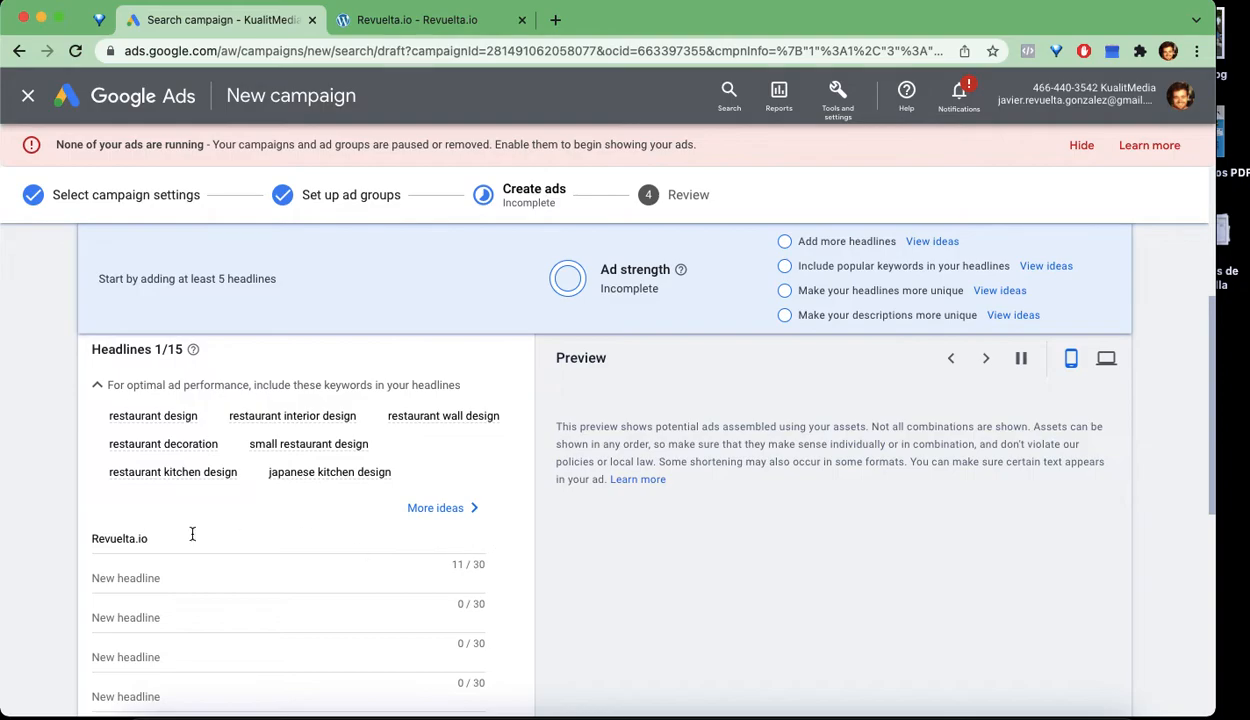
{"action": "scroll", "coordinate": [181, 441], "scroll_direction": "down", "scroll_amount": 2}
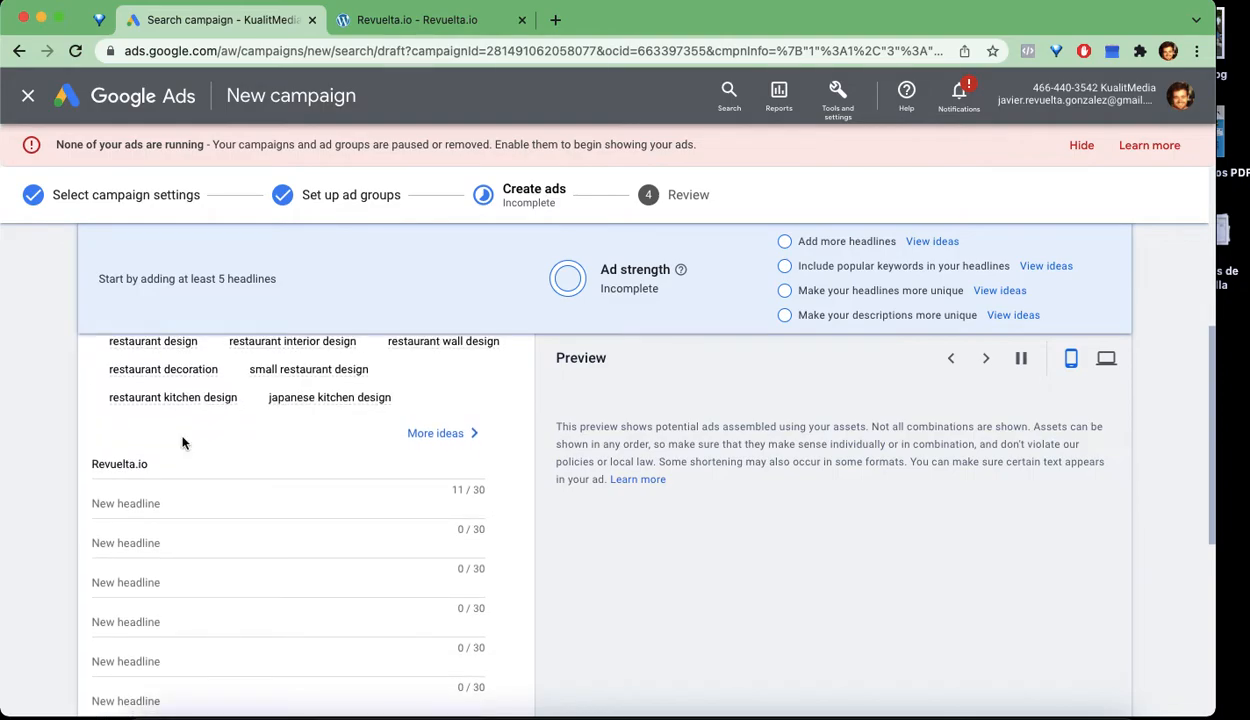
{"action": "left_click", "coordinate": [156, 503]}
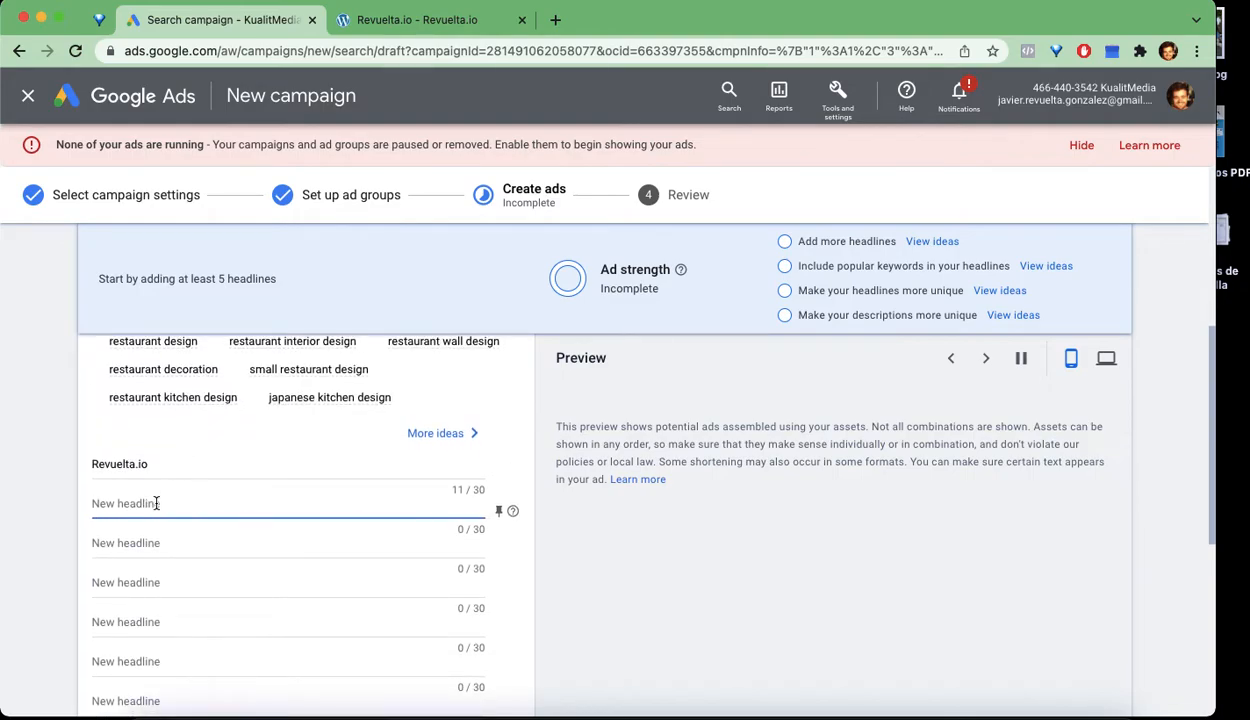
{"action": "type", "text": "{"}
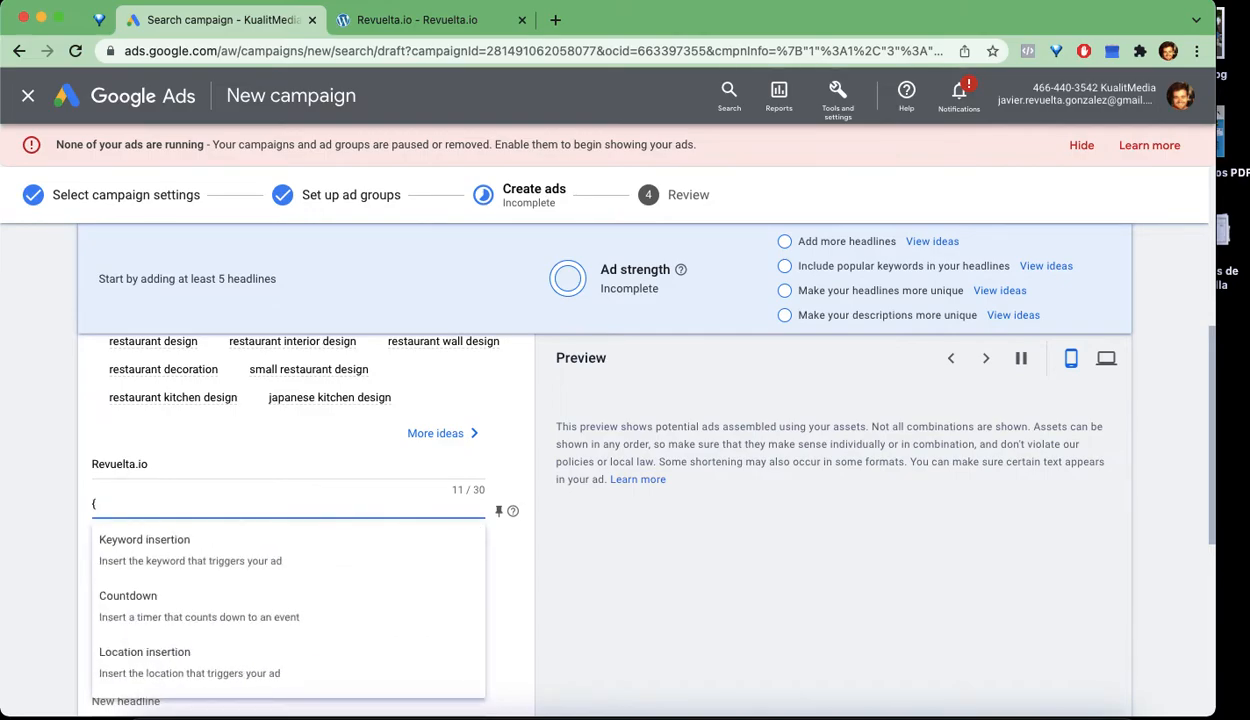
{"action": "left_click", "coordinate": [160, 550]}
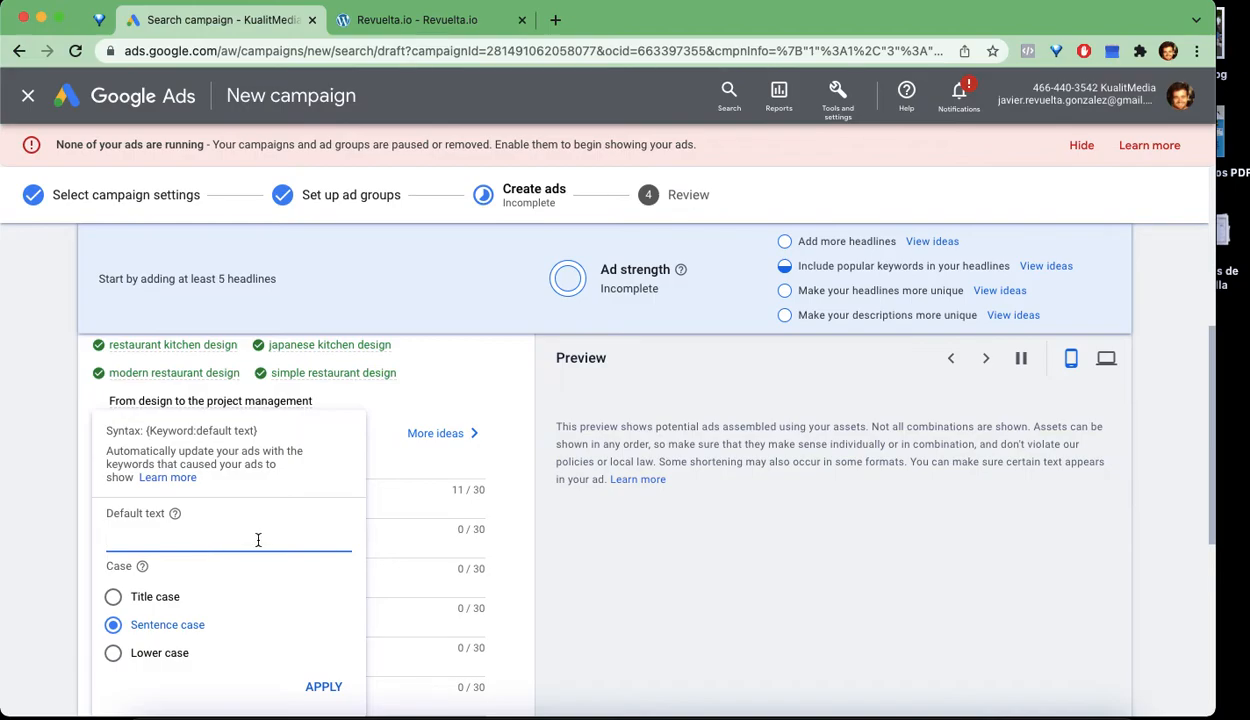
{"action": "type", "text": "Restaurant Design"}
{"action": "left_click", "coordinate": [326, 688]}
- Copy "Restaurant Design in London" from the Notes app into the third headline of the ad
{"action": "scroll", "coordinate": [346, 545], "scroll_direction": "down", "scroll_amount": 1}
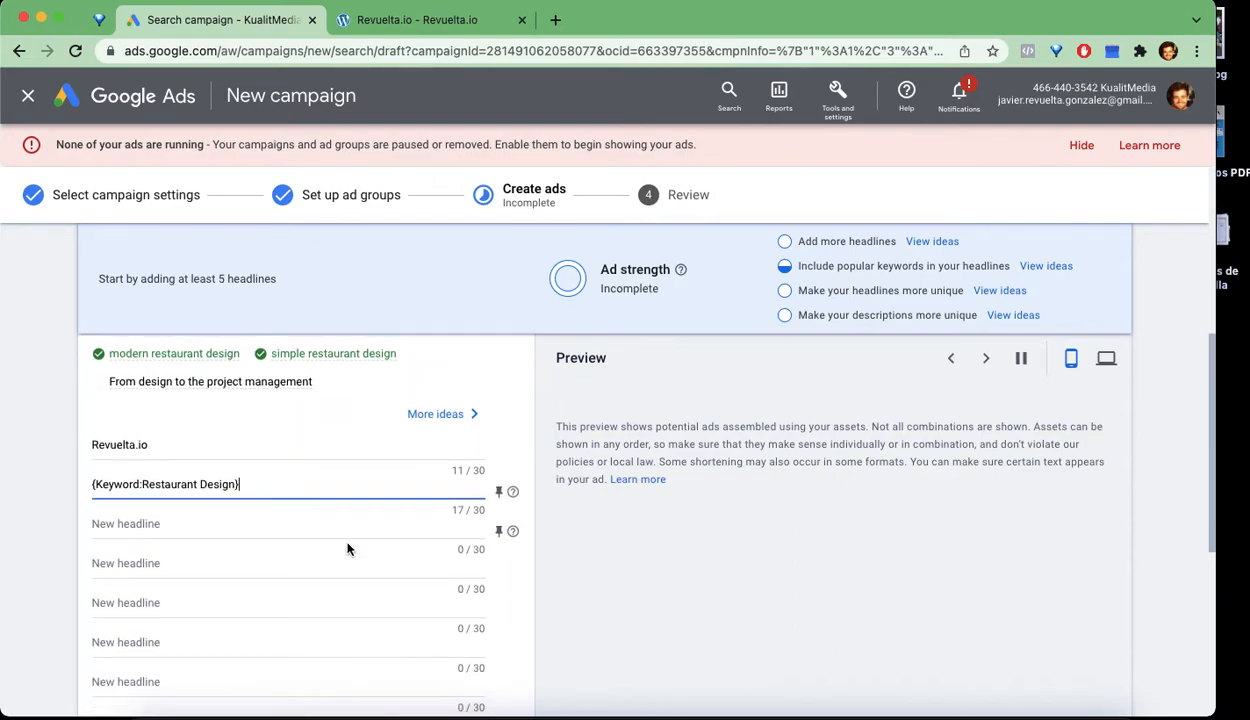
{"action": "key", "text": "ctrl+Up"}
{"action": "left_click", "coordinate": [951, 311]}
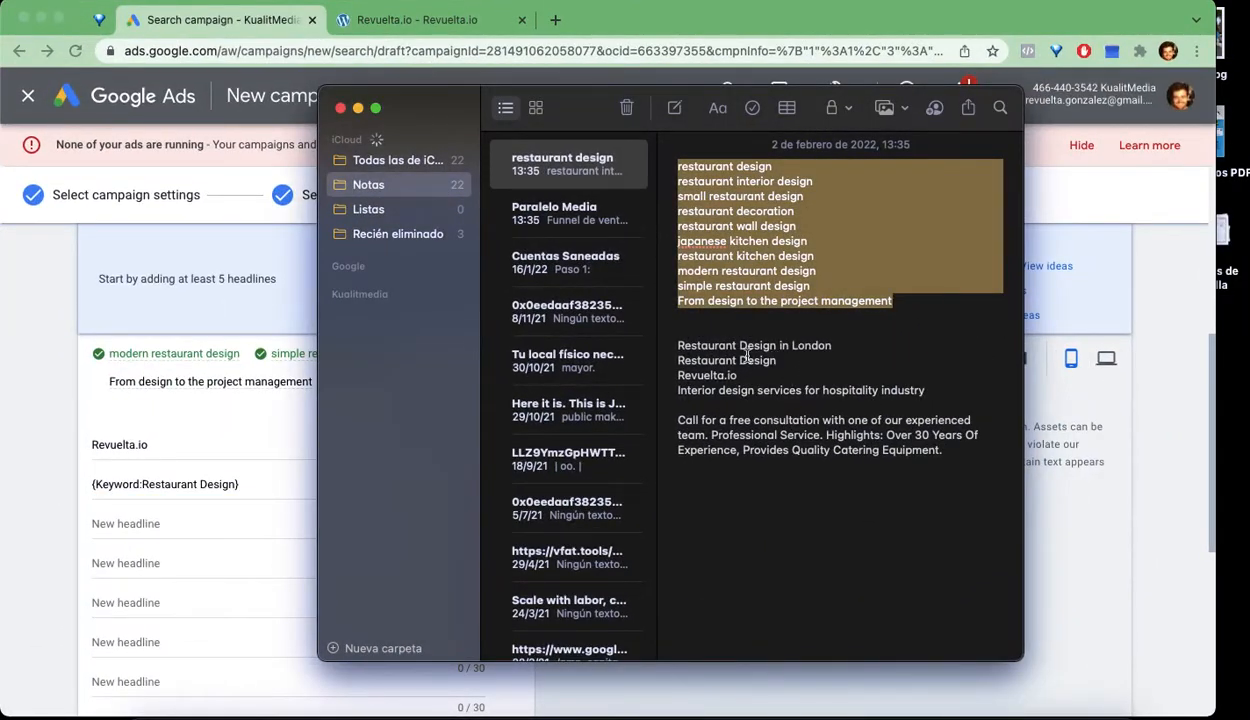
{"action": "left_click_drag", "start_coordinate": [678, 345], "coordinate": [831, 347]}
{"action": "key", "text": "super+c"}
{"action": "left_click", "coordinate": [176, 496]}
{"action": "left_click", "coordinate": [176, 524]}
{"action": "key", "text": "super+v"}
{"action": "key", "text": "ctrl+Up"}
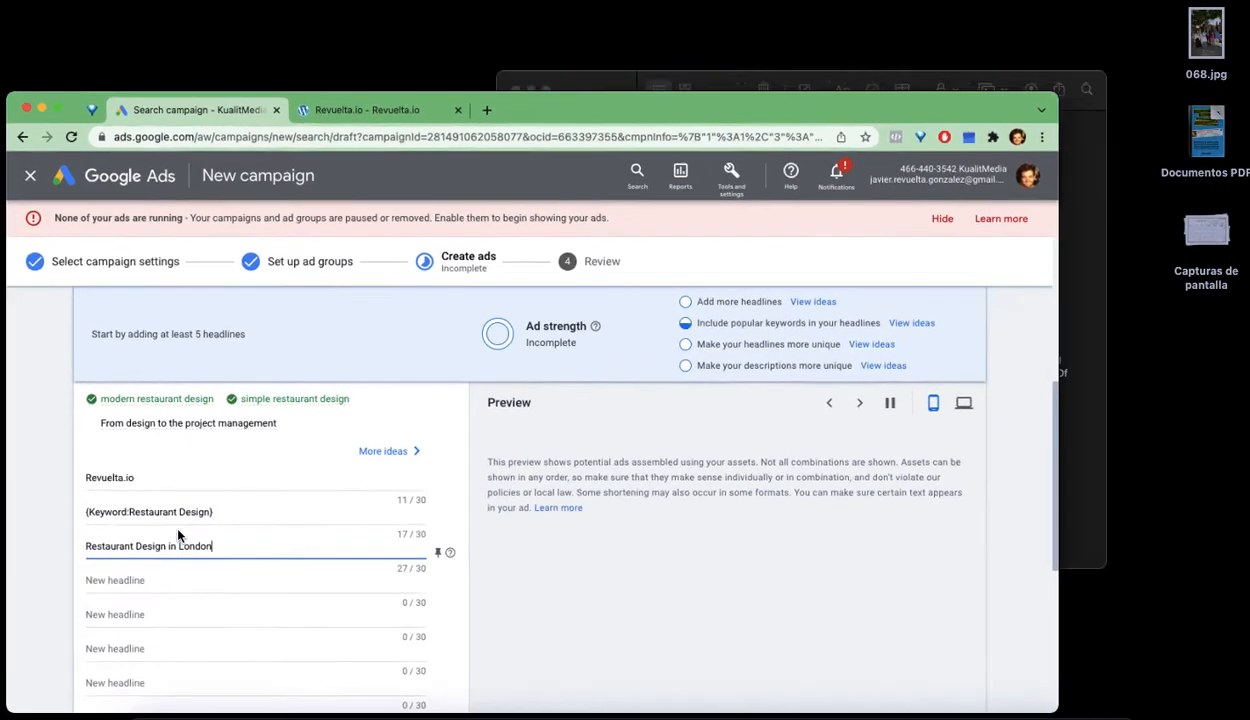
- Copy "Restaurant Design" from the Notes app into the fourth headline of the ad
{"action": "left_click", "coordinate": [1050, 333]}
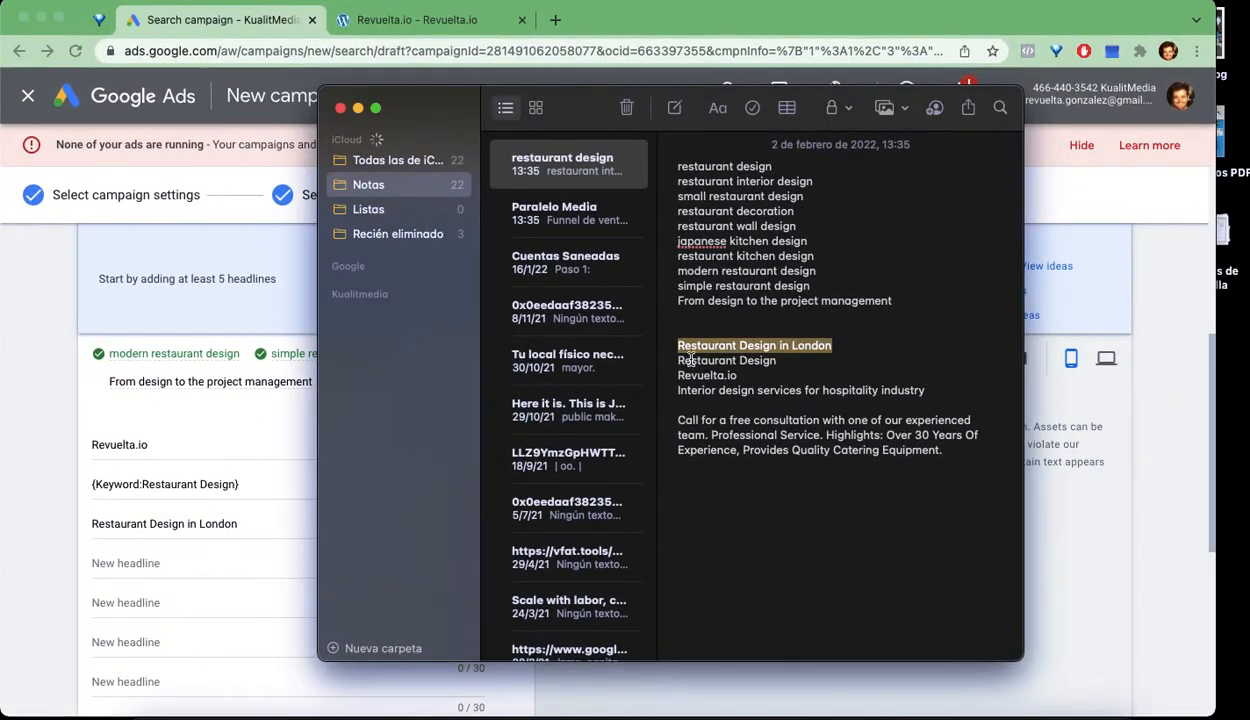
{"action": "left_click_drag", "start_coordinate": [678, 360], "coordinate": [800, 360]}
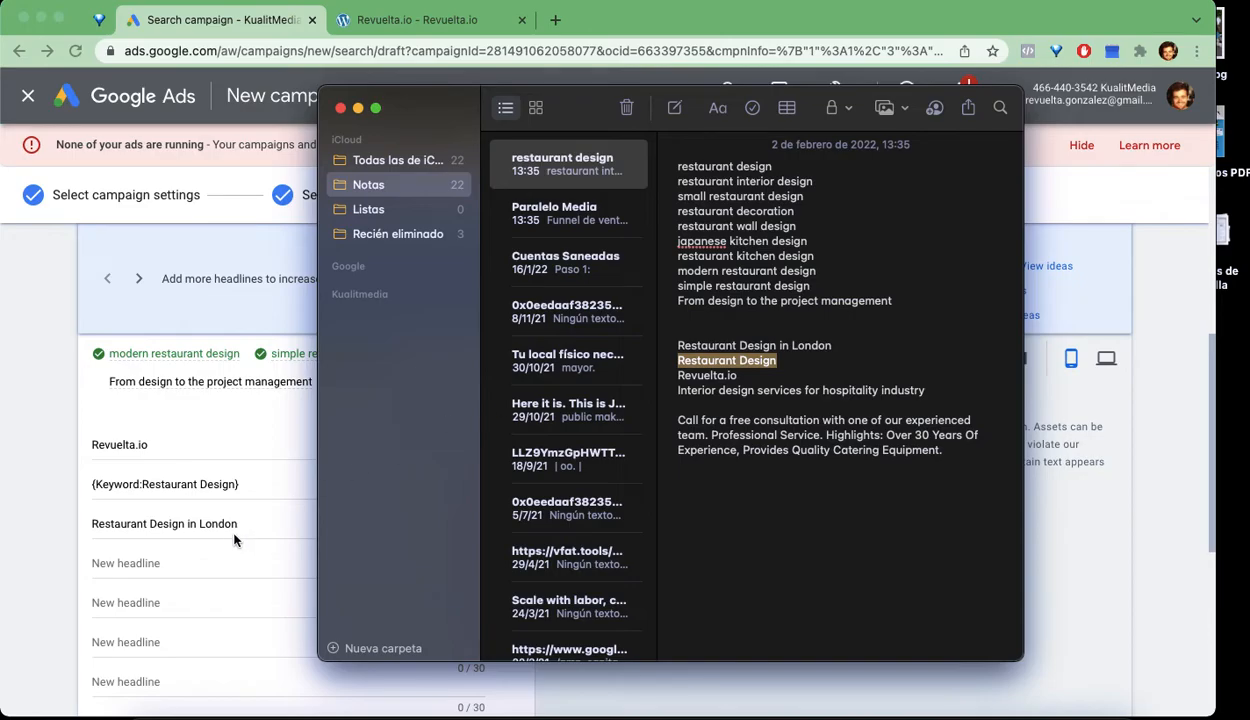
{"action": "left_click", "coordinate": [67, 528]}
{"action": "left_click", "coordinate": [156, 561]}
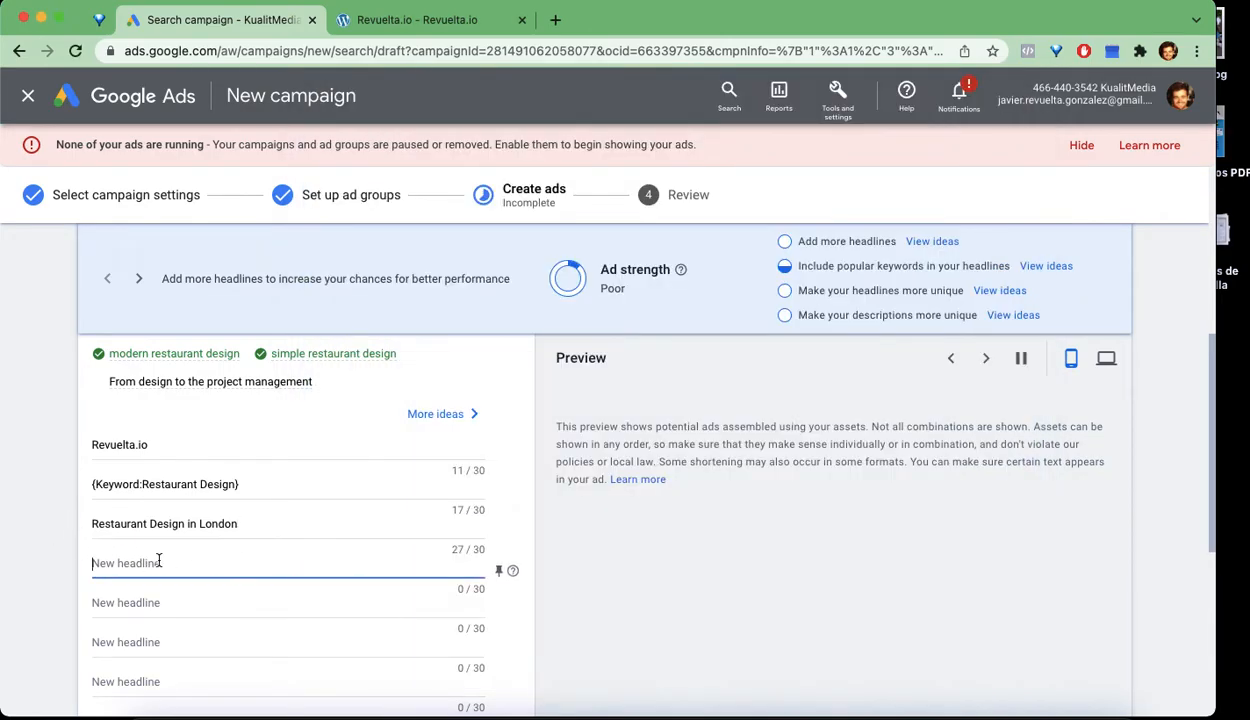
{"action": "key", "text": "super+v"}
- Replace the ad's first description with "Interior design services for hospitality industry", copied from the Notes app
{"action": "key", "text": "ctrl+Up"}
{"action": "left_click", "coordinate": [1050, 310]}
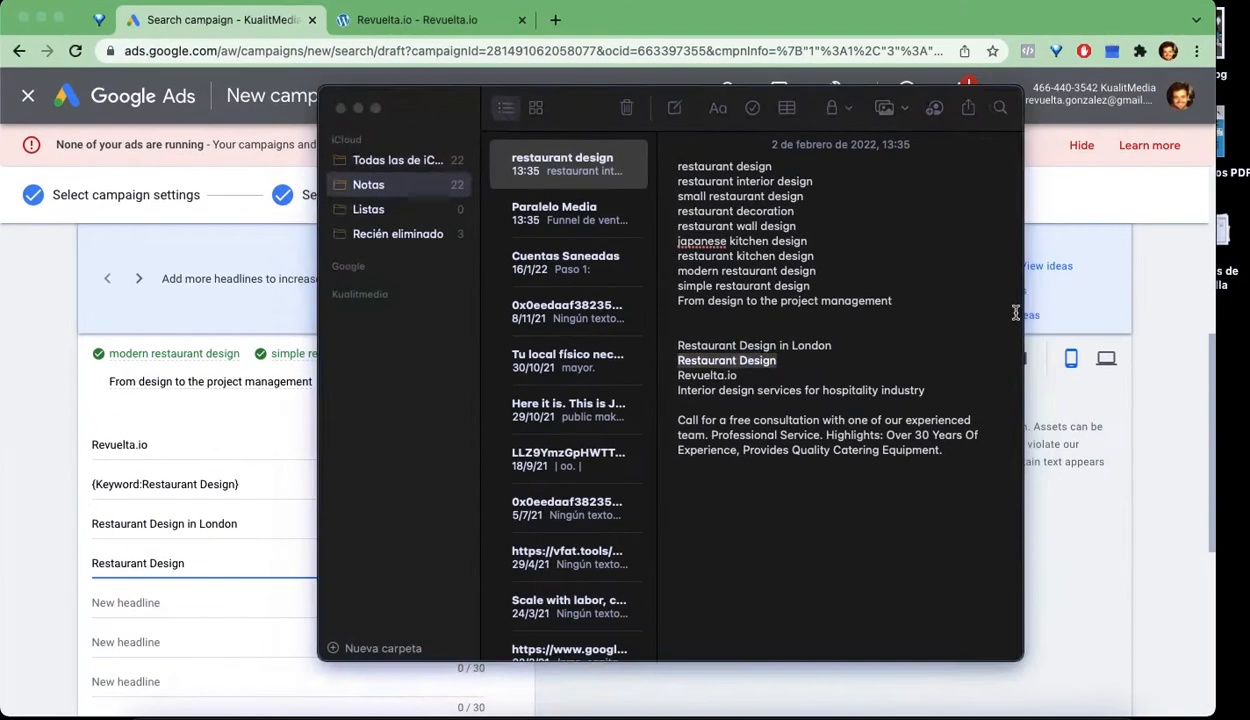
{"action": "left_click_drag", "start_coordinate": [928, 391], "coordinate": [674, 393]}
{"action": "scroll", "coordinate": [86, 500], "scroll_direction": "down", "scroll_amount": 5}
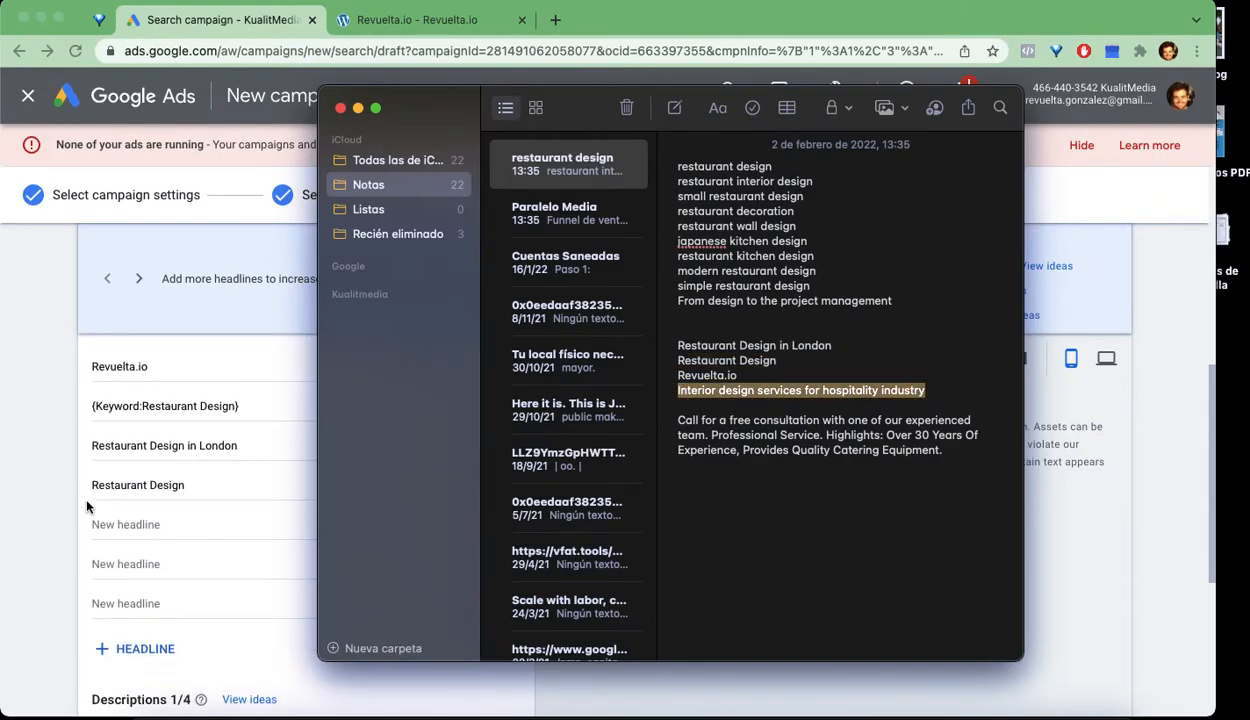
{"action": "left_click", "coordinate": [48, 506]}
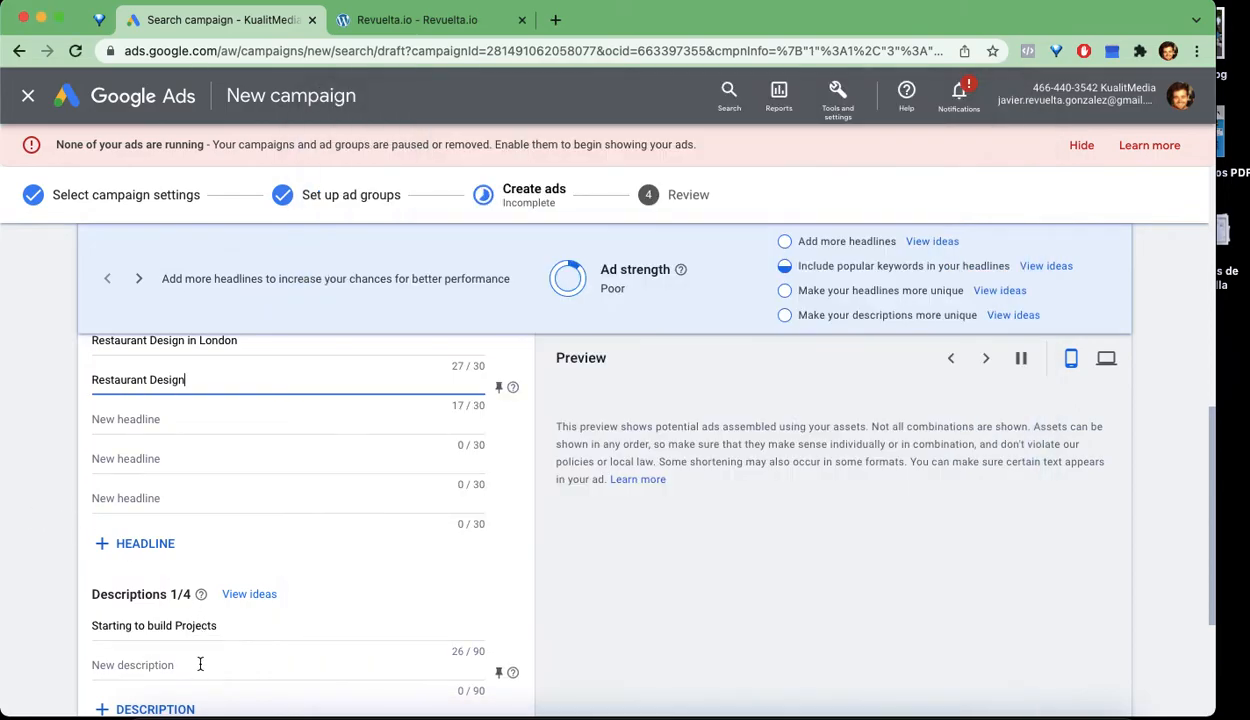
{"action": "left_click", "coordinate": [188, 626]}
{"action": "key", "text": "super+a"}
{"action": "key", "text": "super+v"}
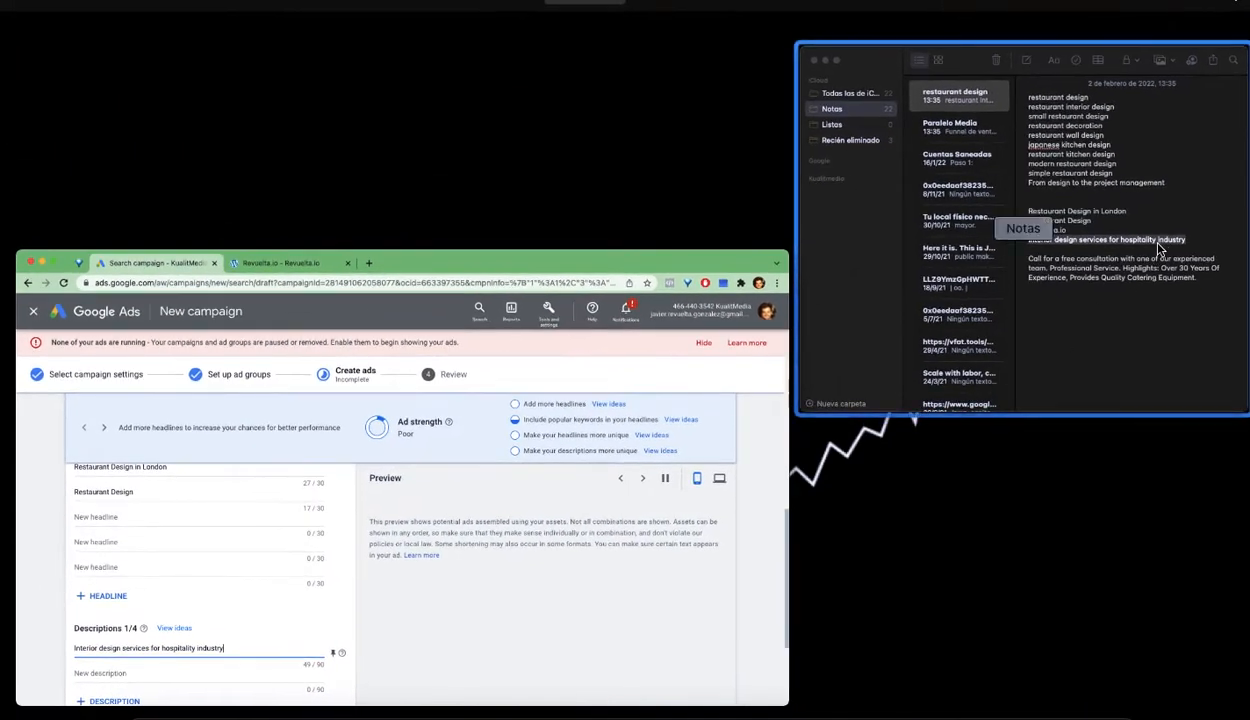
- Copy "Call for a free consultation with one of our experienced team" from the Notes app into the ad's second description
{"action": "left_click", "coordinate": [1150, 246]}
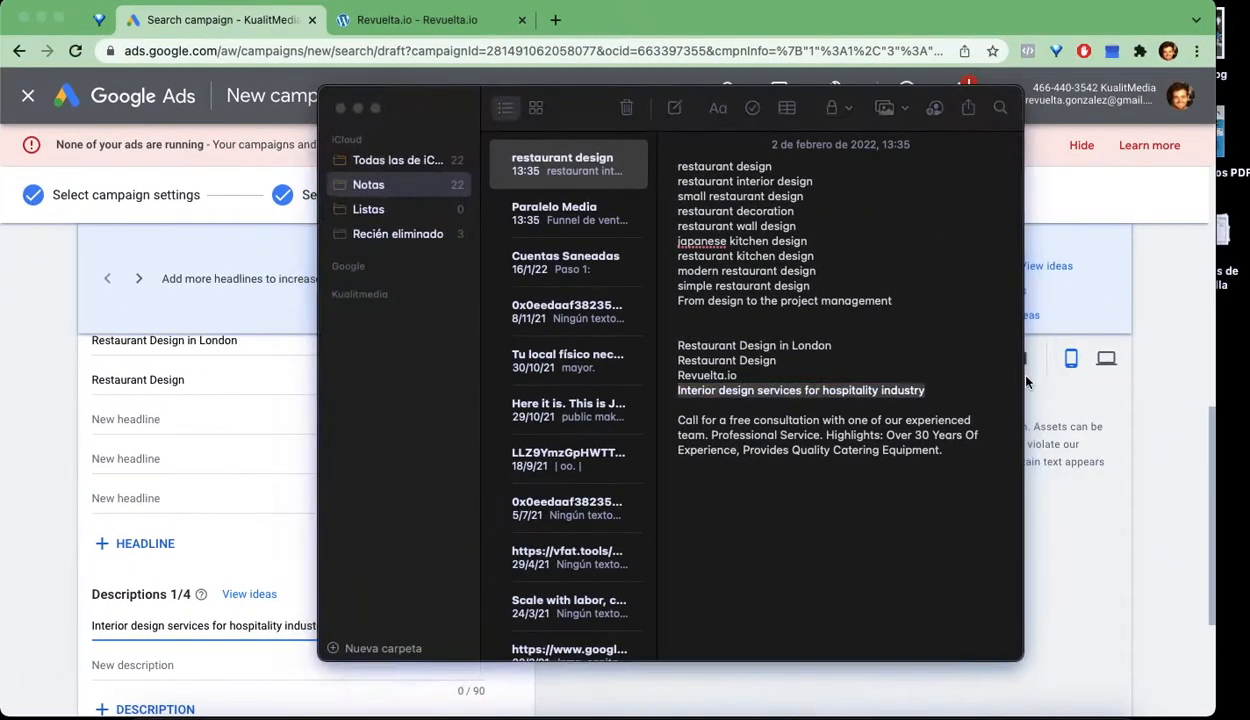
{"action": "left_click", "coordinate": [706, 432]}
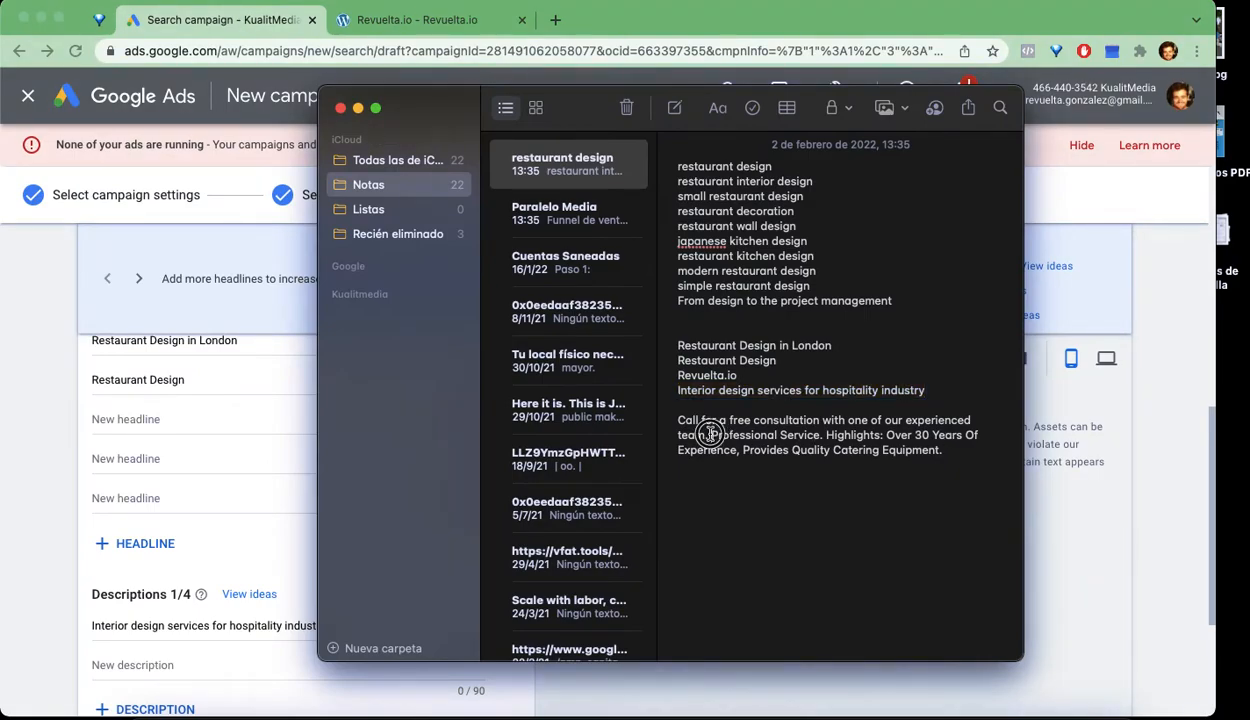
{"action": "left_click_drag", "start_coordinate": [675, 420], "coordinate": [712, 437]}
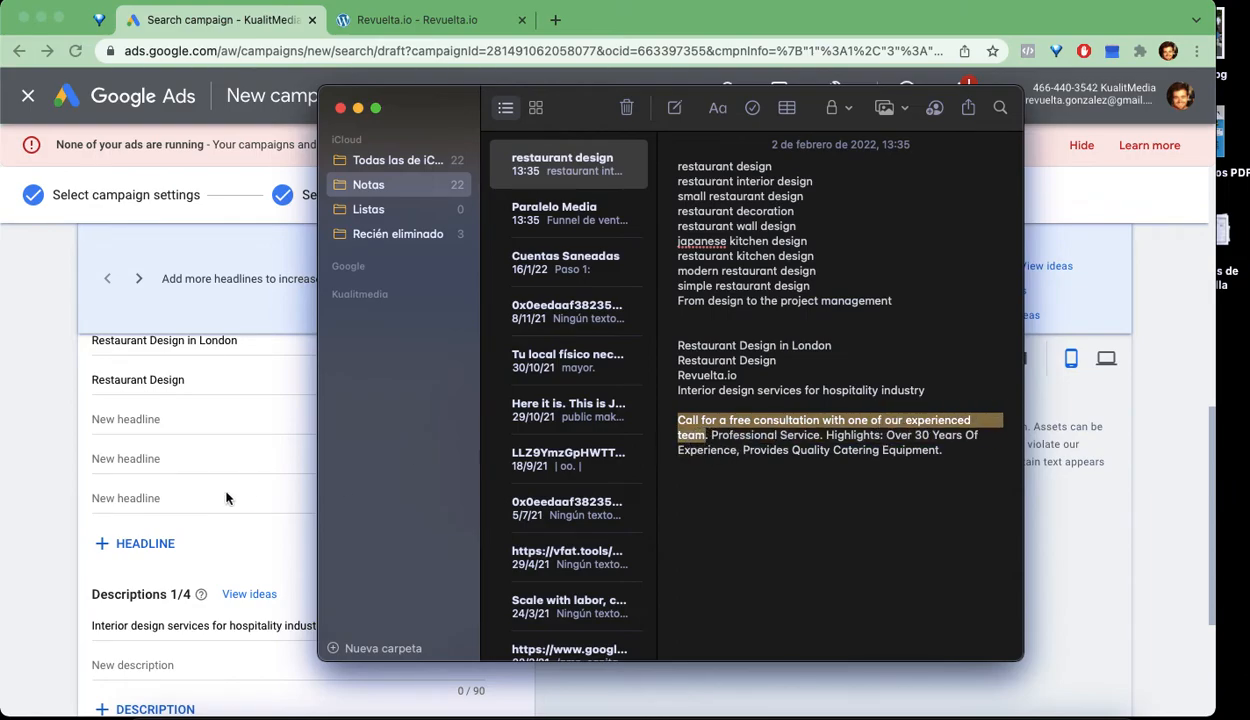
{"action": "left_click", "coordinate": [62, 486]}
{"action": "scroll", "coordinate": [62, 486], "scroll_direction": "down", "scroll_amount": 2}
{"action": "left_click", "coordinate": [176, 539]}
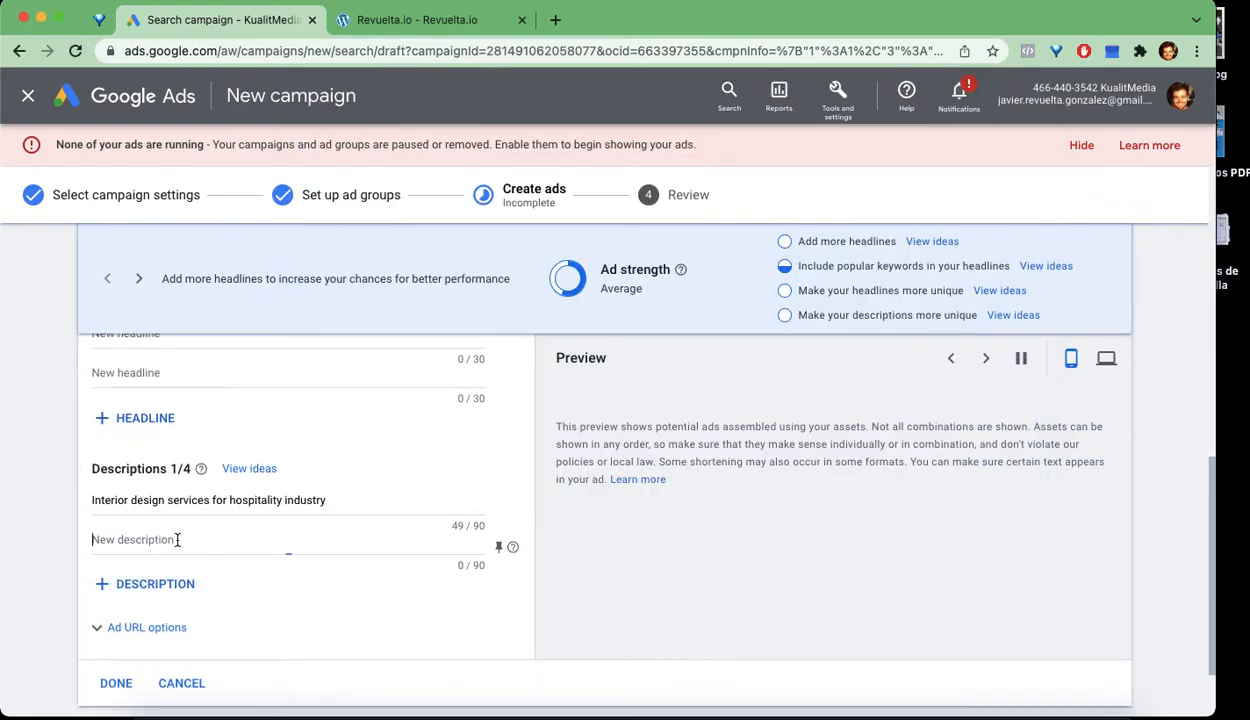
{"action": "key", "text": "super+v"}
{"action": "left_click", "coordinate": [592, 531]}
- Finish editing the responsive search ad, save it and continue to the campaign review
{"action": "scroll", "coordinate": [594, 530], "scroll_direction": "down", "scroll_amount": 1}
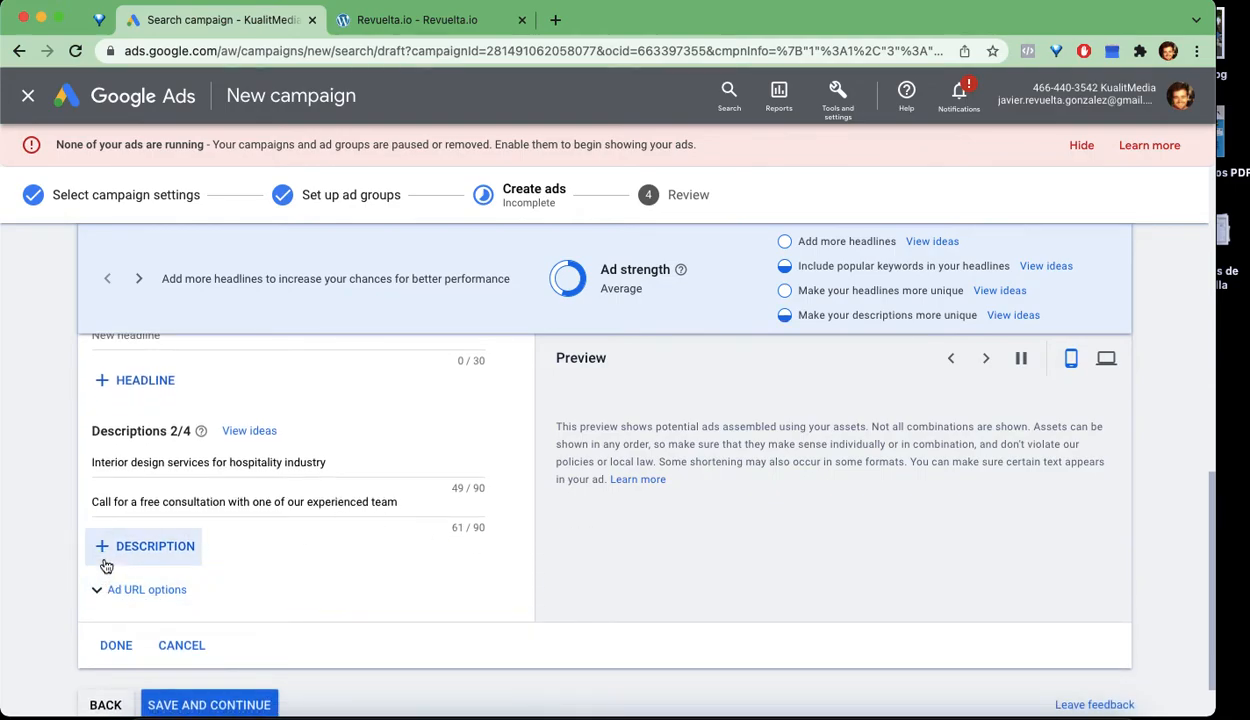
{"action": "scroll", "coordinate": [135, 445], "scroll_direction": "up", "scroll_amount": 3}
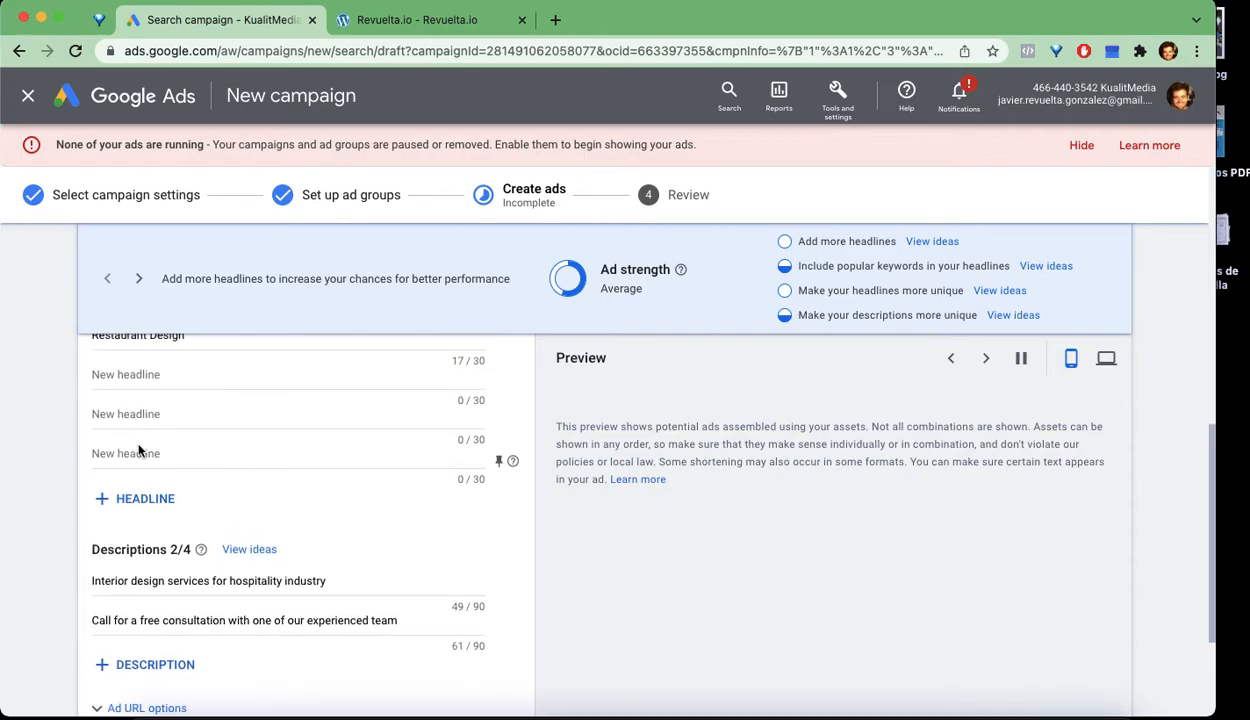
{"action": "scroll", "coordinate": [145, 513], "scroll_direction": "up", "scroll_amount": 1}
{"action": "scroll", "coordinate": [140, 511], "scroll_direction": "down", "scroll_amount": 2}
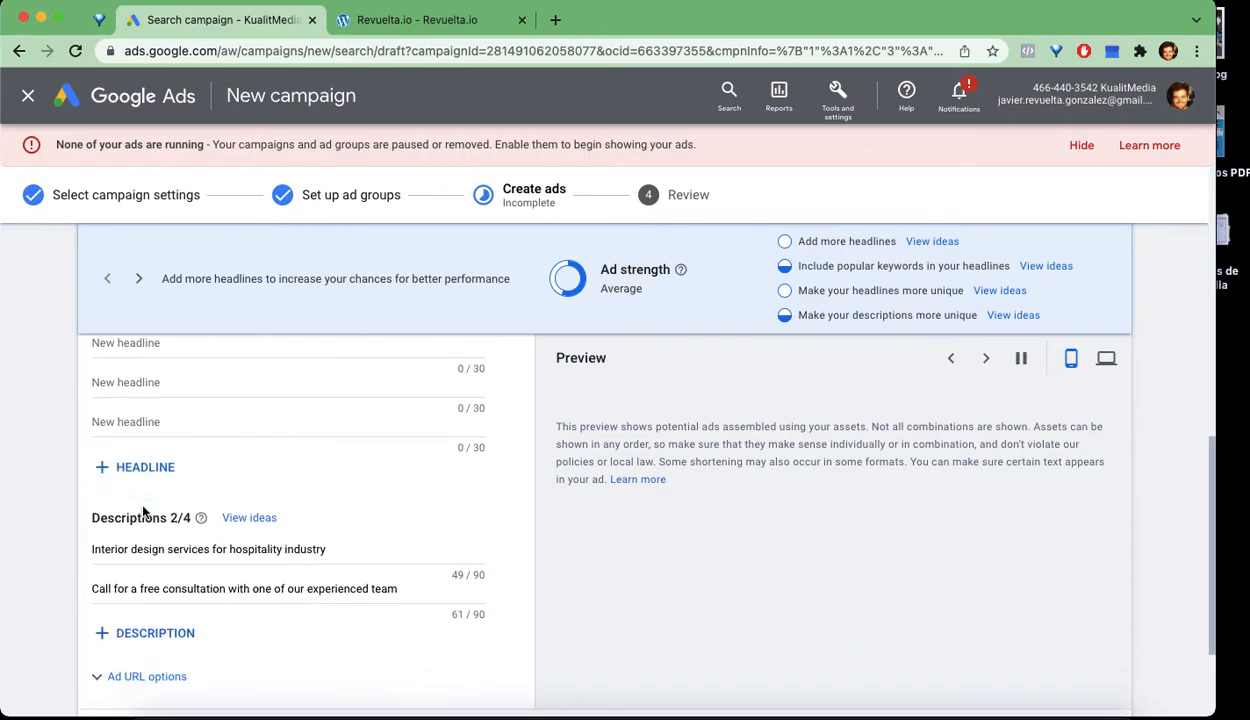
{"action": "scroll", "coordinate": [143, 512], "scroll_direction": "up", "scroll_amount": 1}
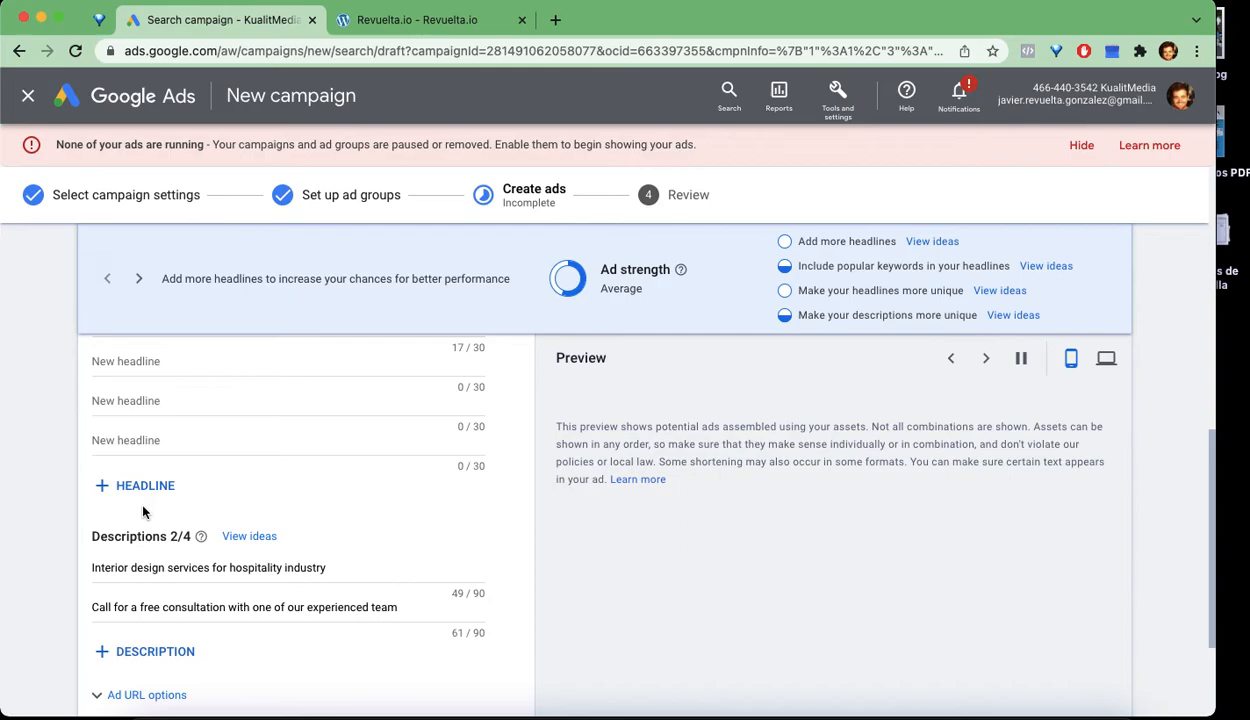
{"action": "scroll", "coordinate": [143, 512], "scroll_direction": "up", "scroll_amount": 3}
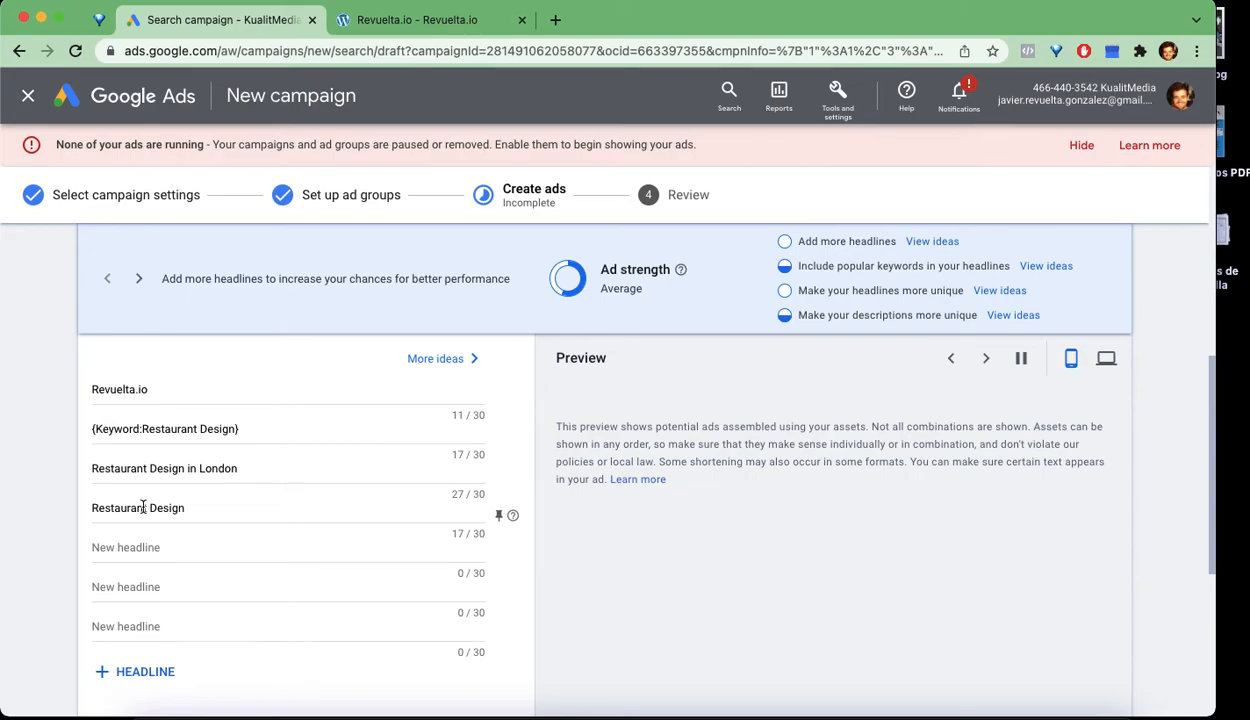
{"action": "scroll", "coordinate": [143, 507], "scroll_direction": "down", "scroll_amount": 5}
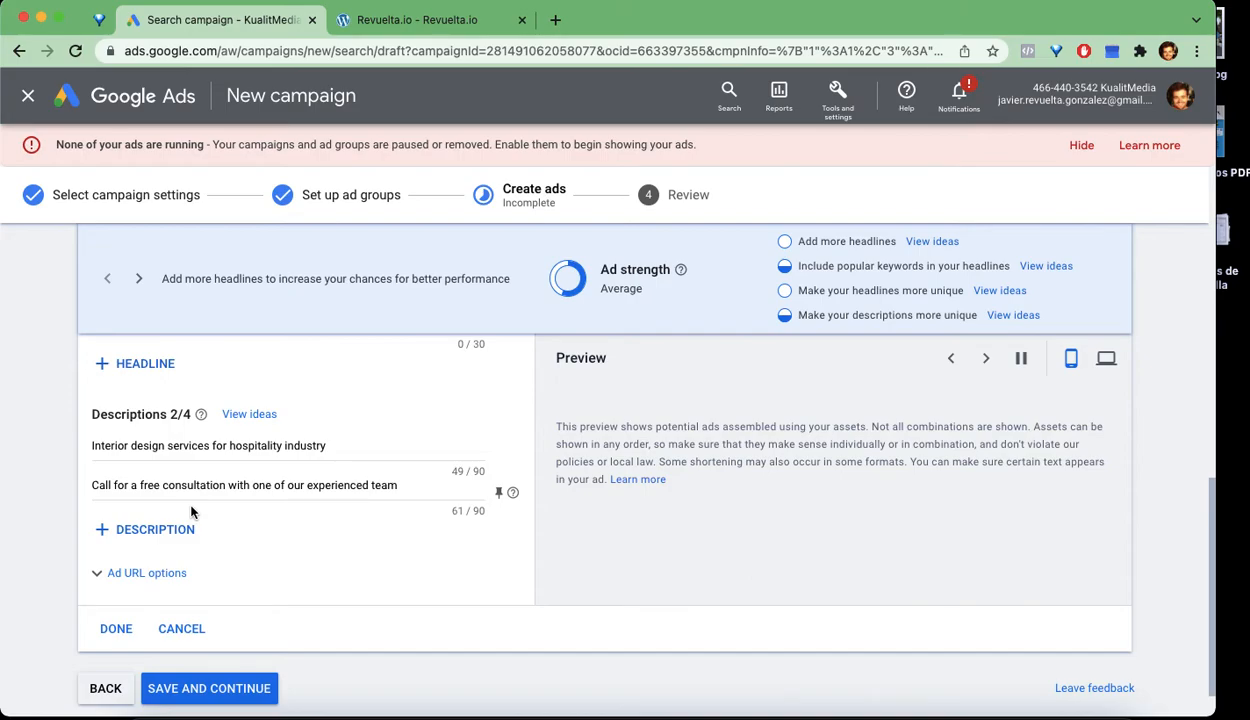
{"action": "left_click", "coordinate": [119, 632]}
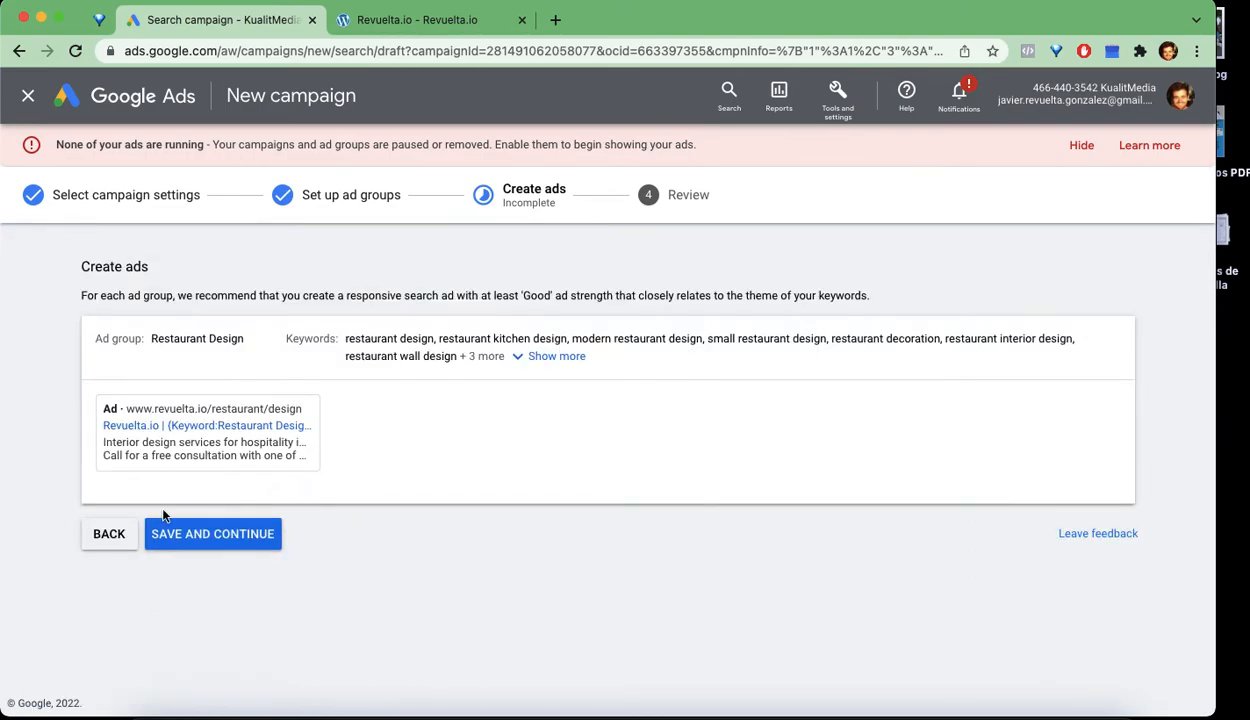
{"action": "left_click", "coordinate": [240, 540]}
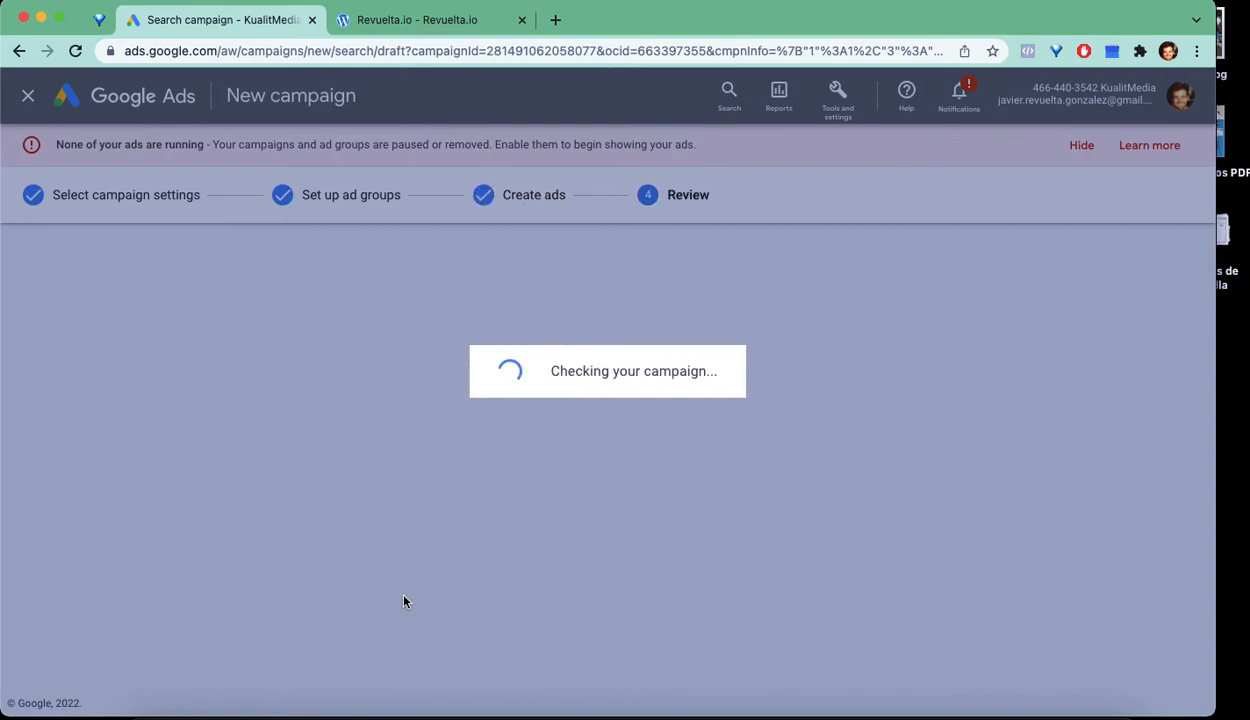
- Check the campaign's review summary and publish the campaign without applying the suggested fixes
{"action": "scroll", "coordinate": [403, 601], "scroll_direction": "down", "scroll_amount": 1}
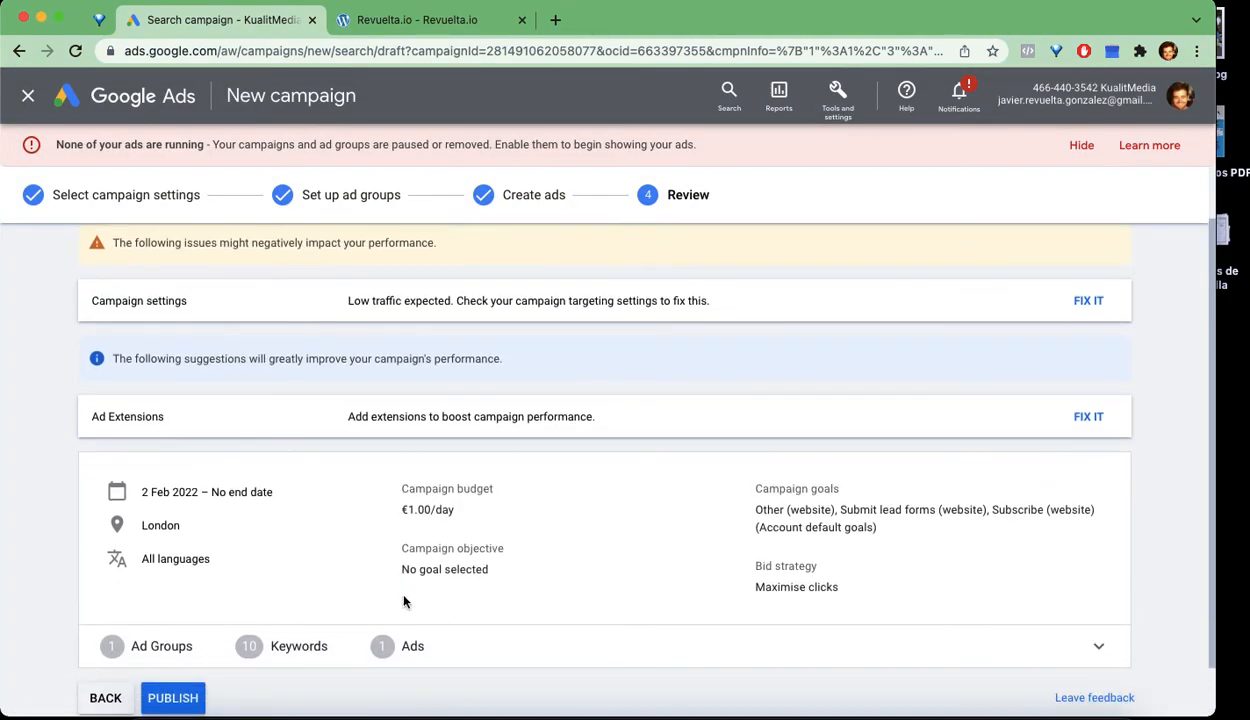
{"action": "scroll", "coordinate": [403, 601], "scroll_direction": "down", "scroll_amount": 1}
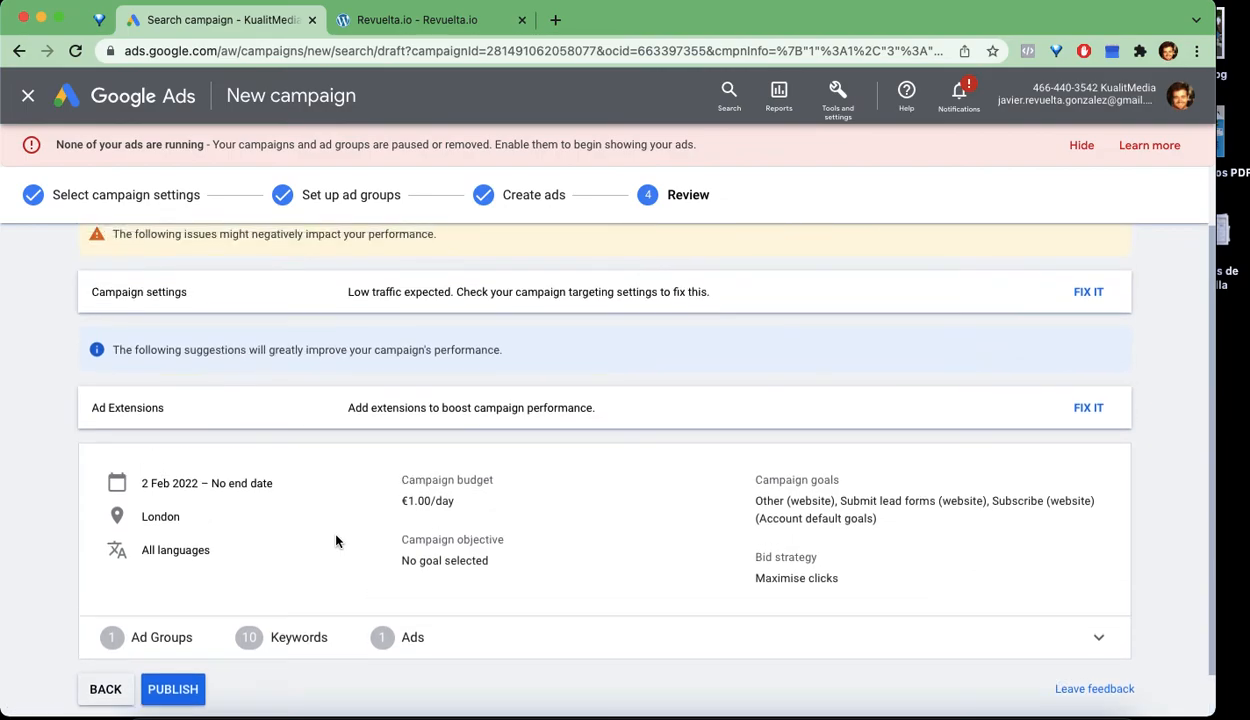
{"action": "scroll", "coordinate": [273, 396], "scroll_direction": "up", "scroll_amount": 1}
{"action": "scroll", "coordinate": [288, 353], "scroll_direction": "down", "scroll_amount": 2}
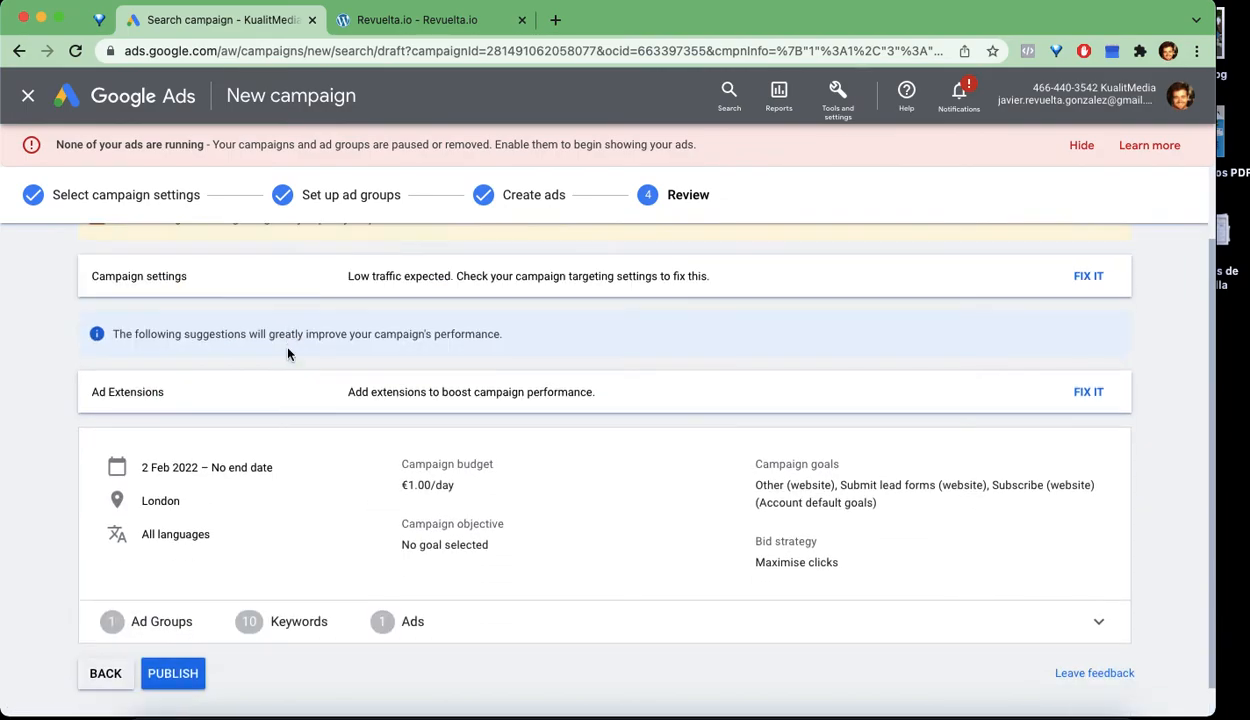
{"action": "scroll", "coordinate": [288, 353], "scroll_direction": "up", "scroll_amount": 2}
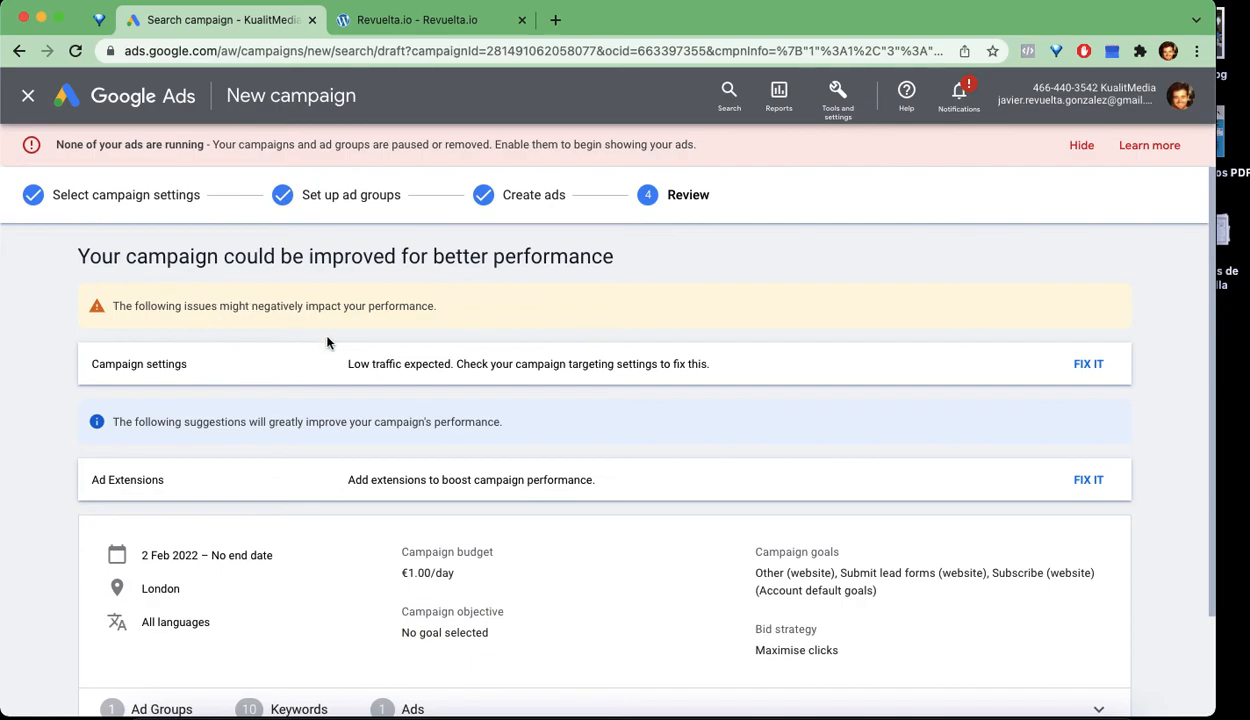
{"action": "scroll", "coordinate": [327, 343], "scroll_direction": "down", "scroll_amount": 2}
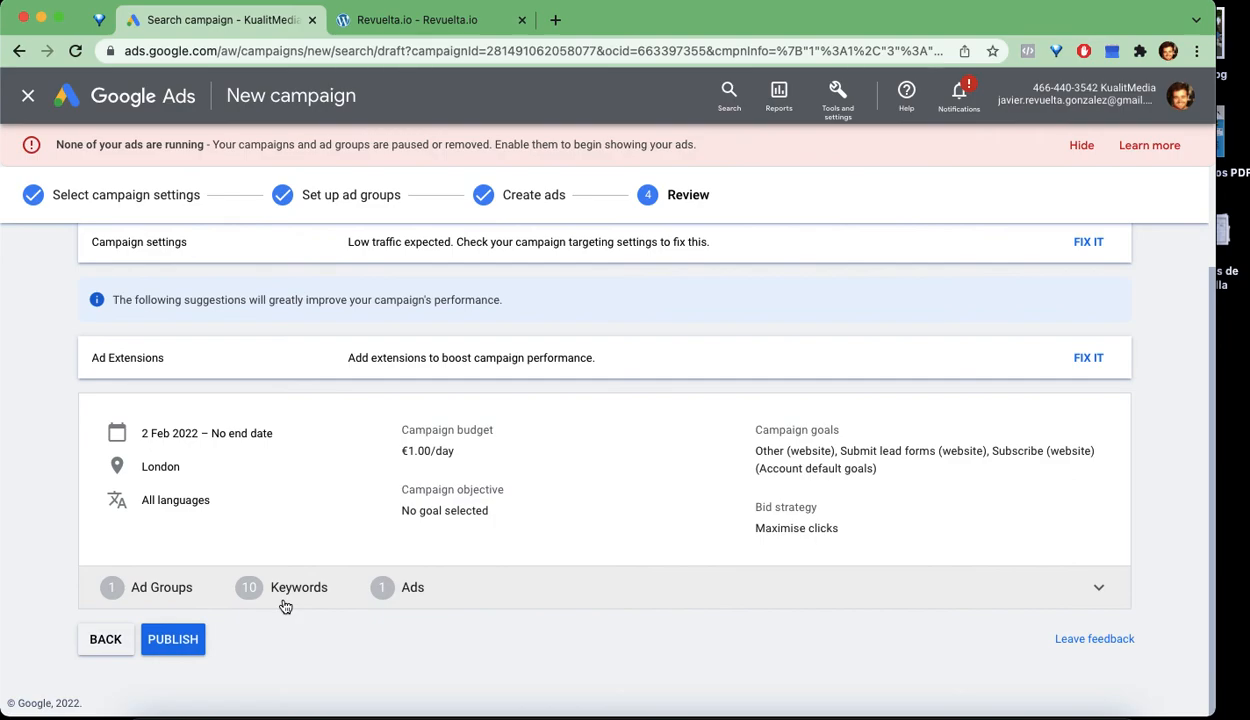
{"action": "left_click", "coordinate": [196, 642]}
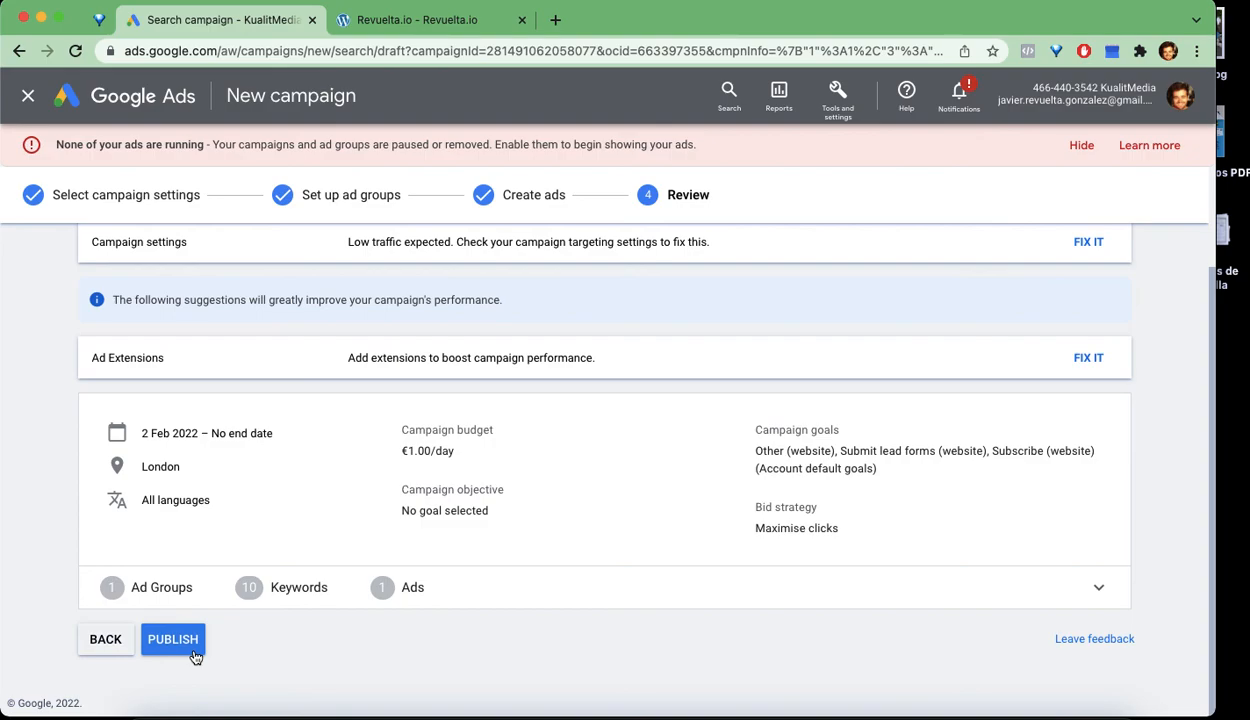